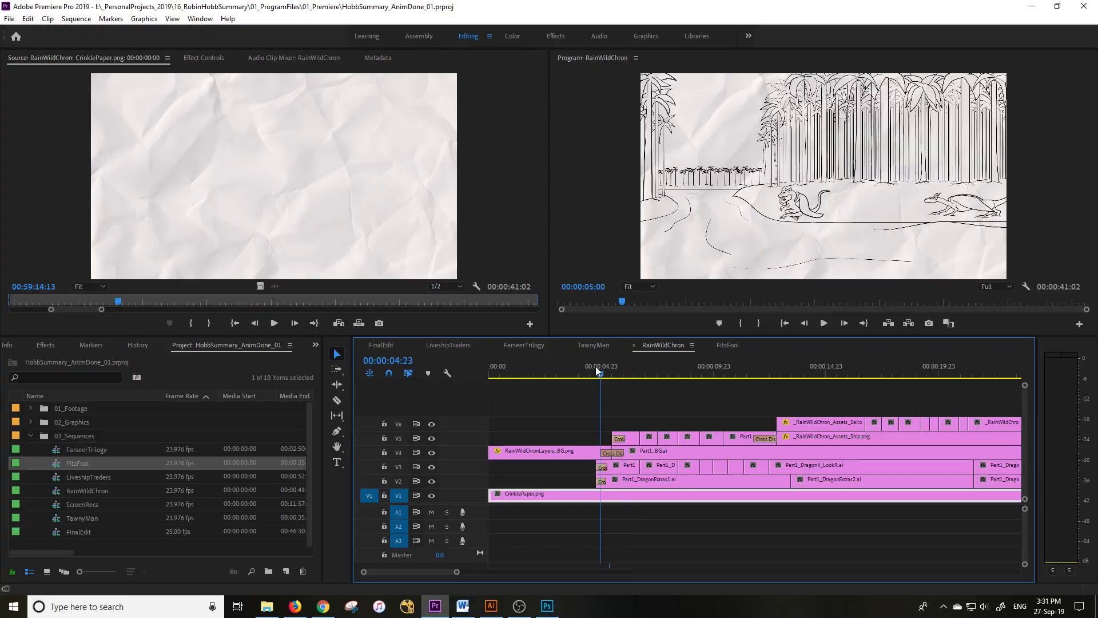
# Step: Scrub the RainWildChron timeline across the opening forest pan and the dragon scene to review the layered artwork
pyautogui.moveTo(596, 366); pyautogui.dragTo(560, 387)
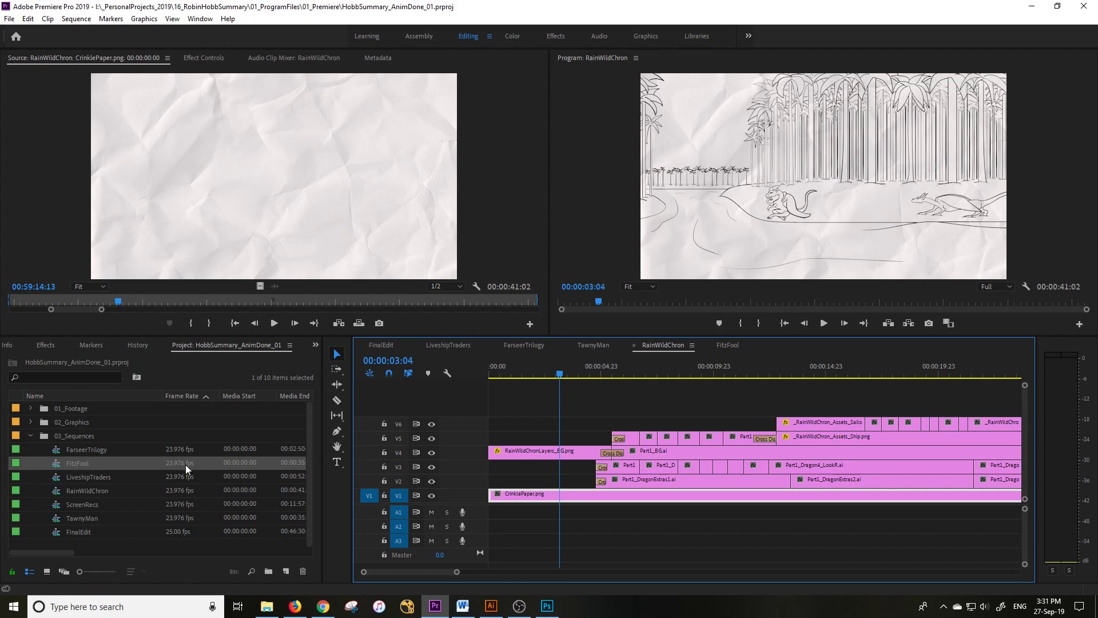
pyautogui.click(534, 386)
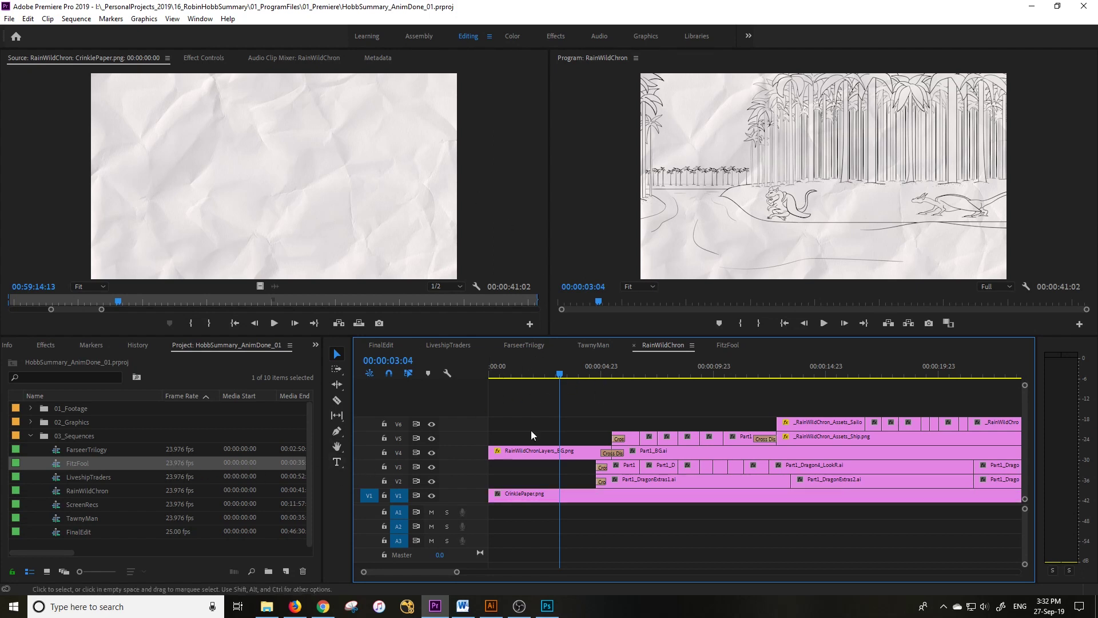
pyautogui.moveTo(562, 374); pyautogui.dragTo(737, 382)
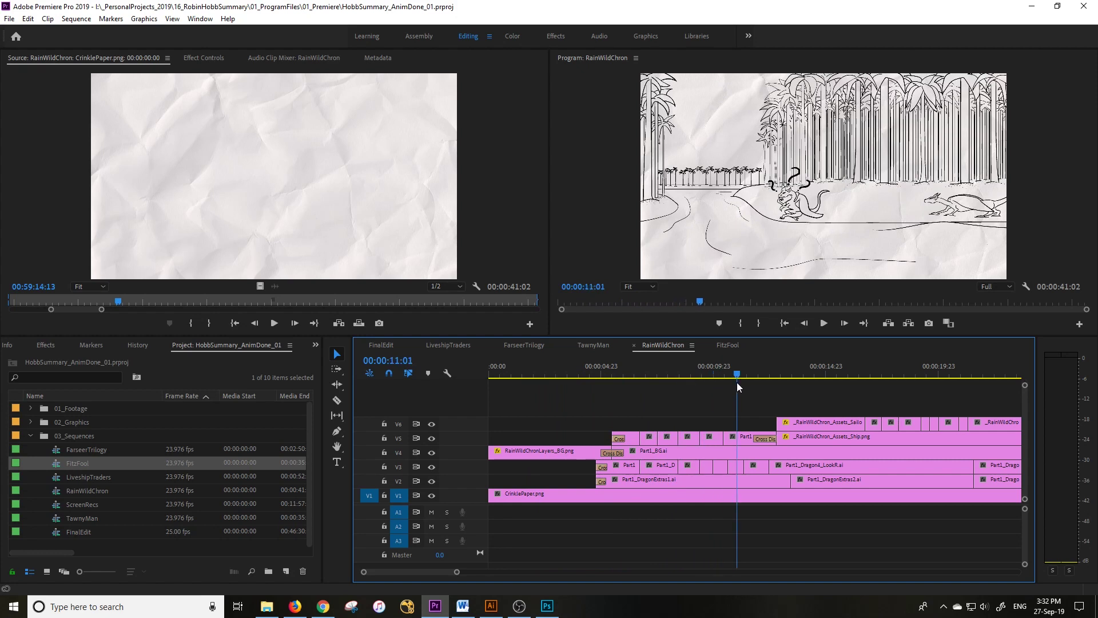
pyautogui.scroll(2, 646, 478)
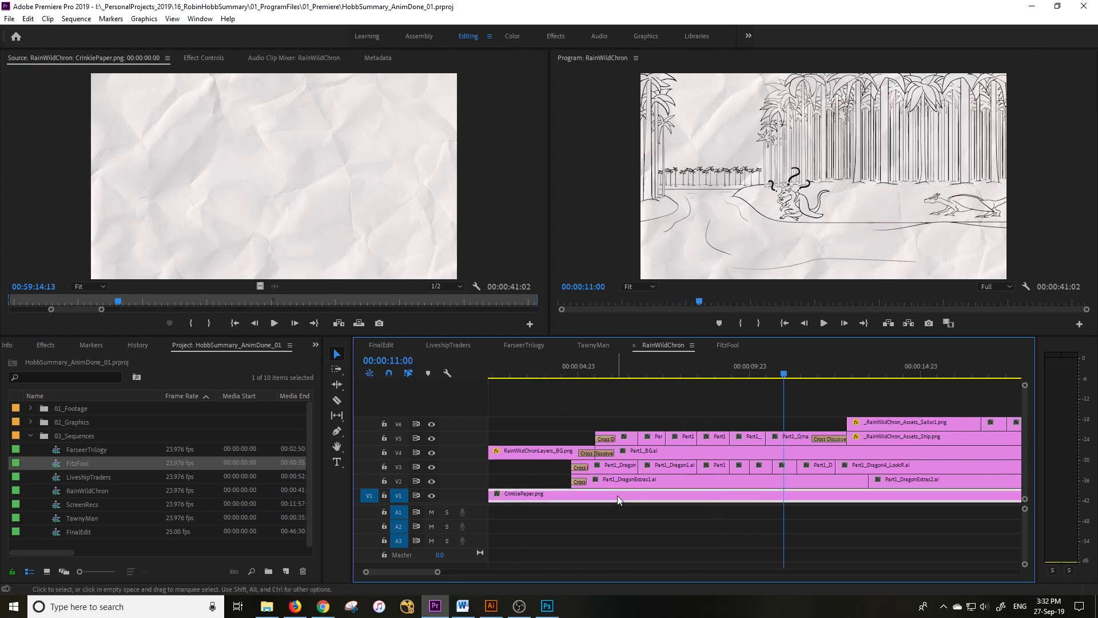
pyautogui.click(652, 478)
pyautogui.press('alt')
pyautogui.moveTo(587, 379); pyautogui.dragTo(818, 387)
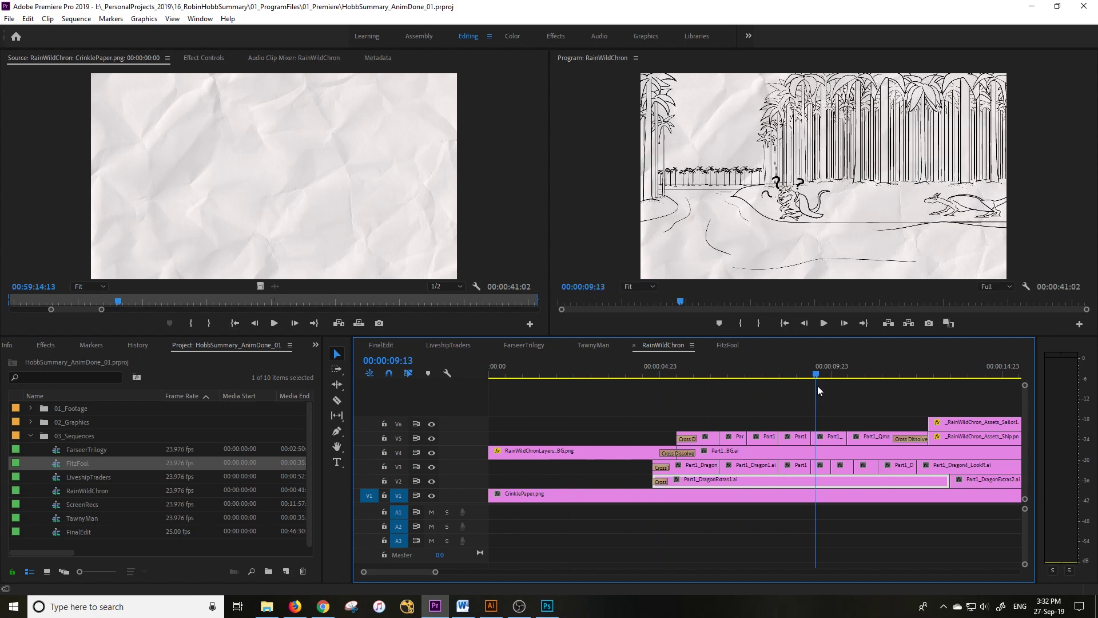
# Step: Examine the background dragon clips and the ship's arrival in RainWildChron, using a maximized Program monitor for a closer look
pyautogui.scroll(-4, 757, 479)
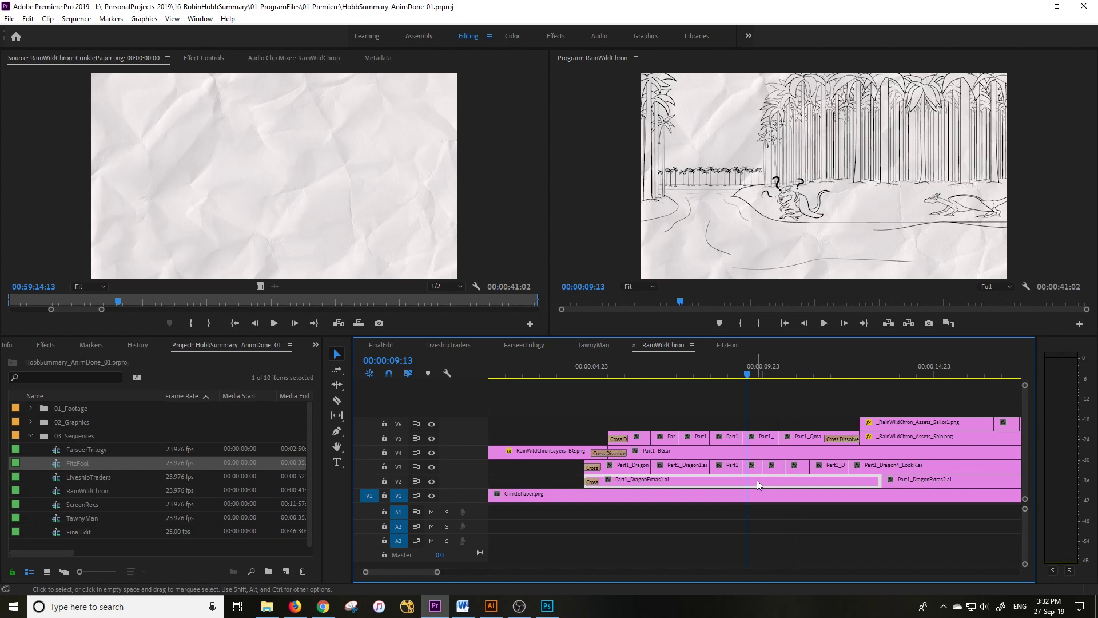
pyautogui.scroll(-1, 881, 461)
pyautogui.click(838, 477)
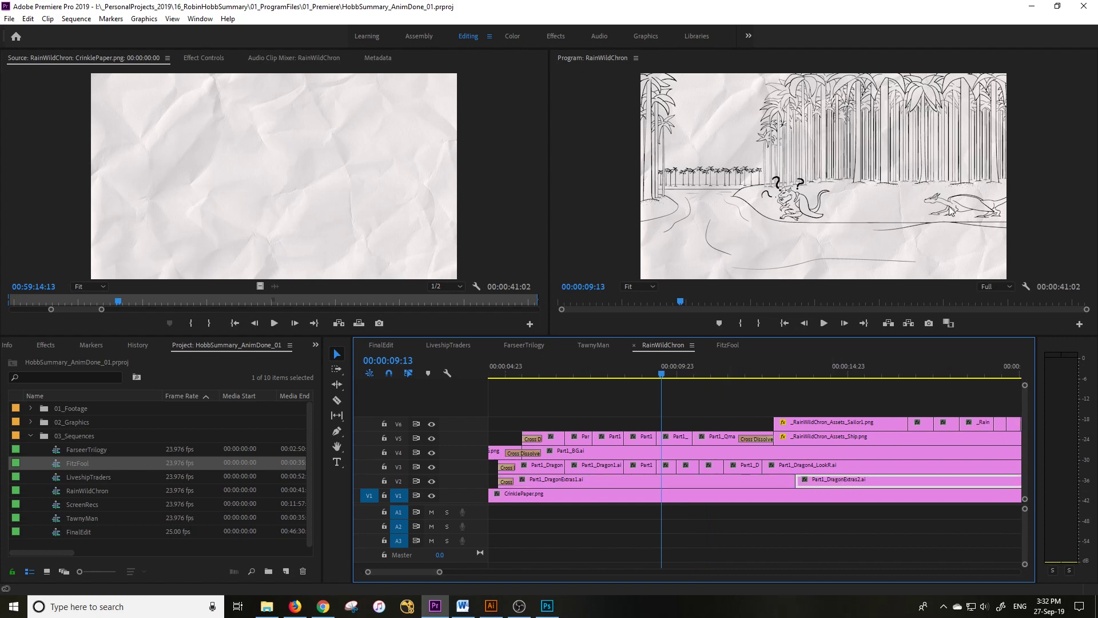
pyautogui.moveTo(658, 377); pyautogui.dragTo(822, 376)
pyautogui.scroll(-6, 747, 465)
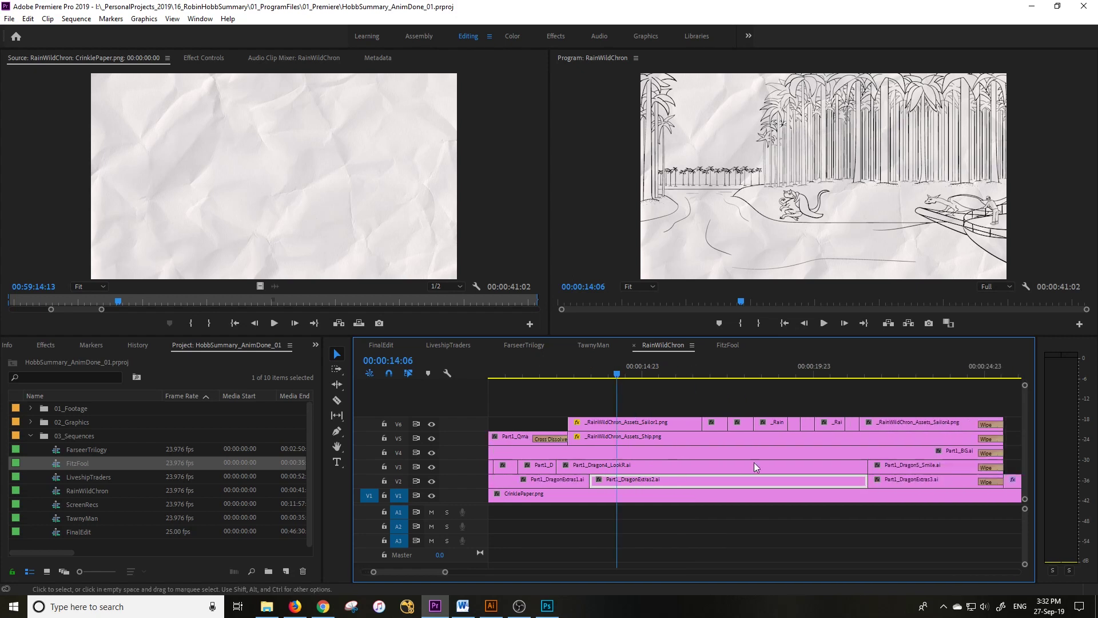
pyautogui.moveTo(732, 372); pyautogui.dragTo(806, 378)
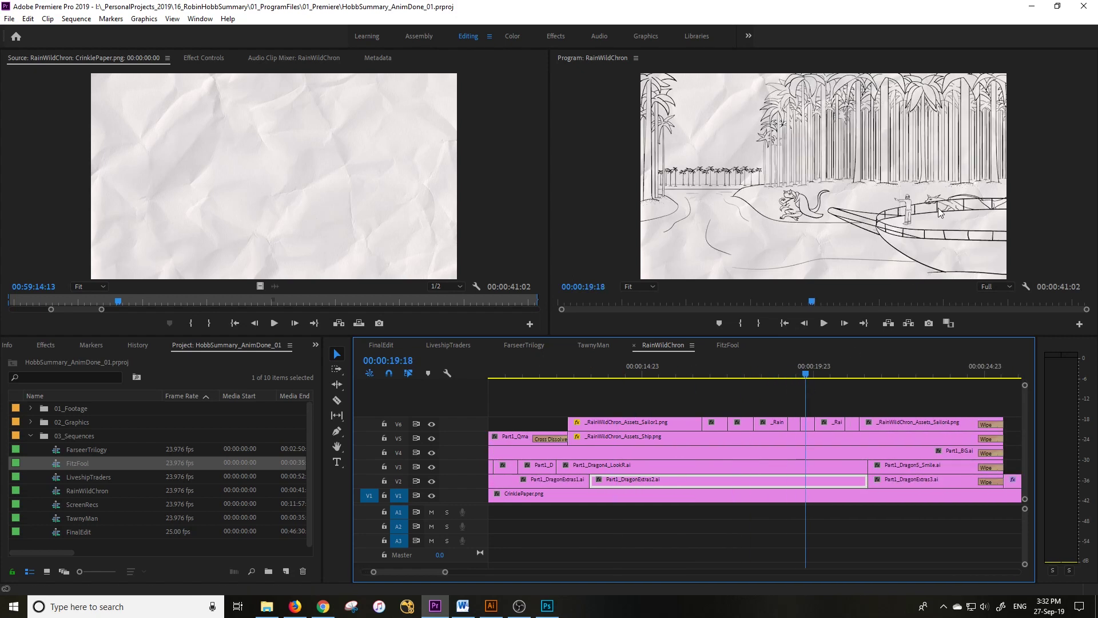
pyautogui.press('`')
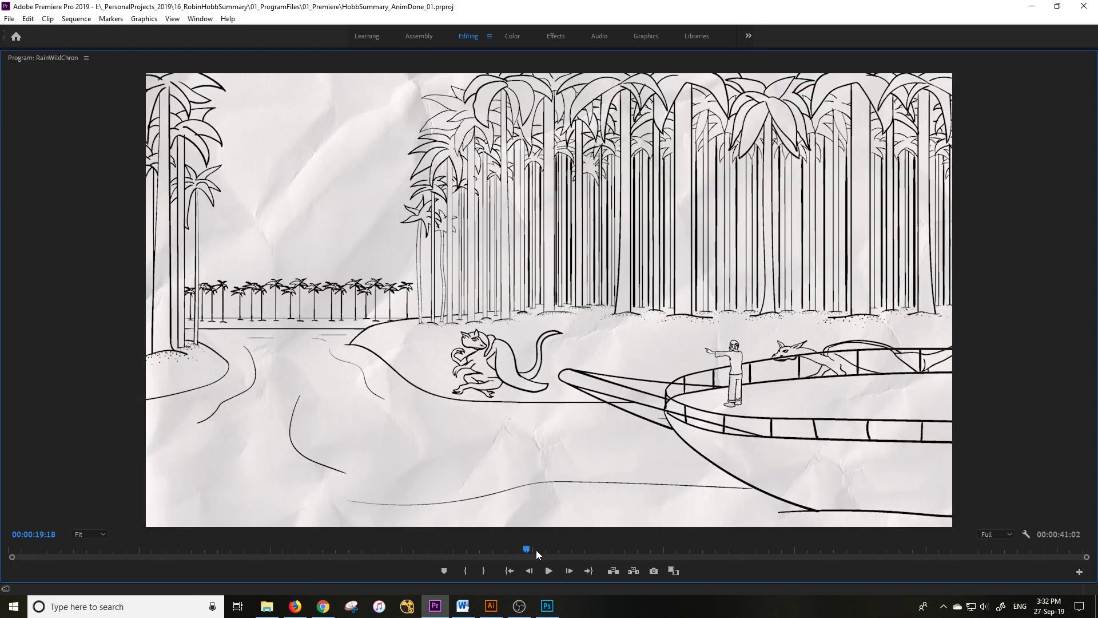
pyautogui.moveTo(527, 551); pyautogui.dragTo(590, 549)
pyautogui.press('`')
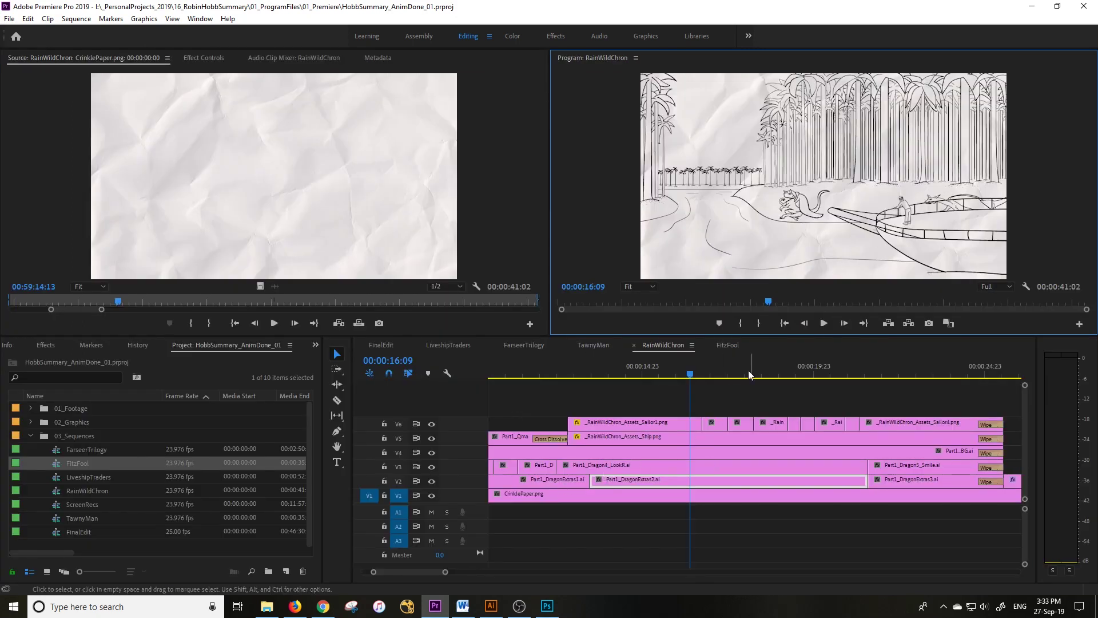
# Step: Review how the dragon clips and the question mark clips on V5 alternate in the early part of the sequence
pyautogui.moveTo(690, 373); pyautogui.dragTo(529, 446)
pyautogui.press('space')
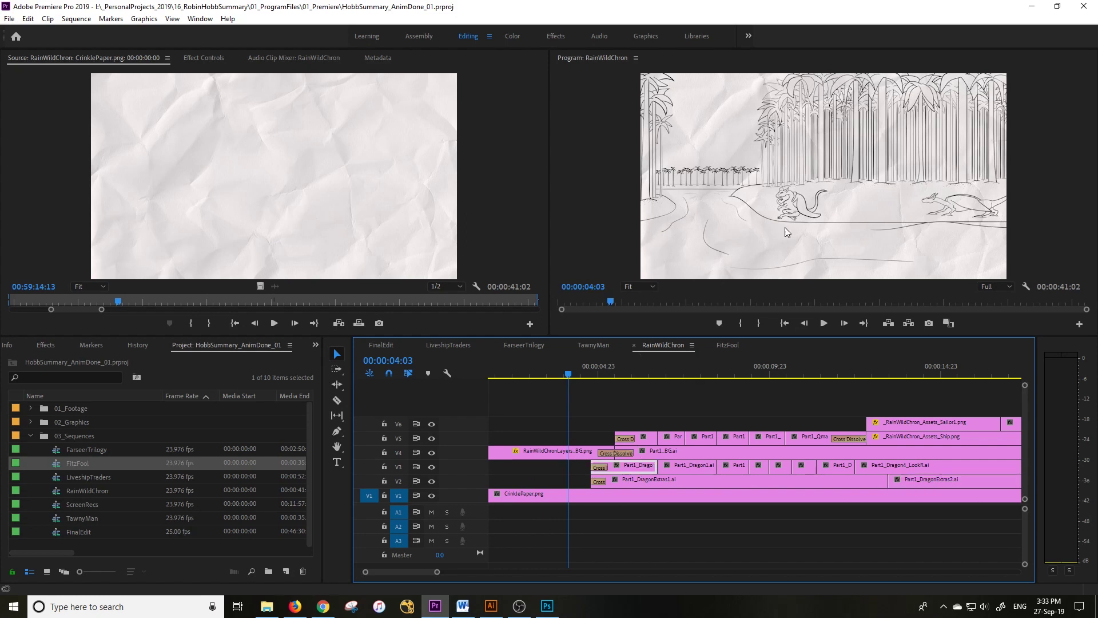
pyautogui.moveTo(568, 375); pyautogui.dragTo(641, 437)
pyautogui.scroll(4, 644, 438)
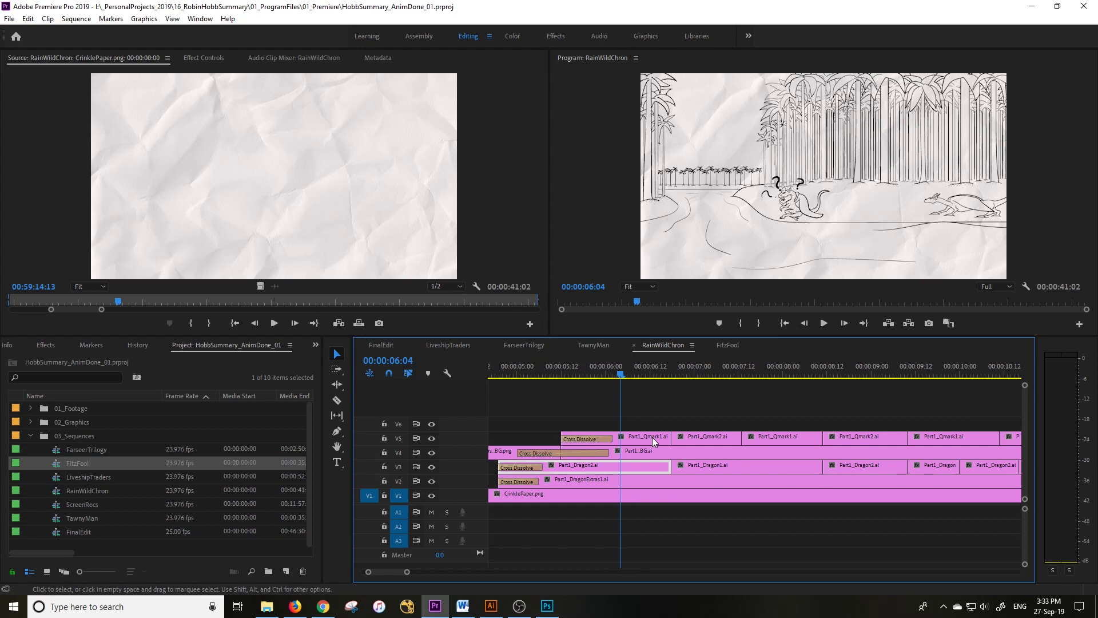
pyautogui.moveTo(624, 371); pyautogui.dragTo(1007, 440)
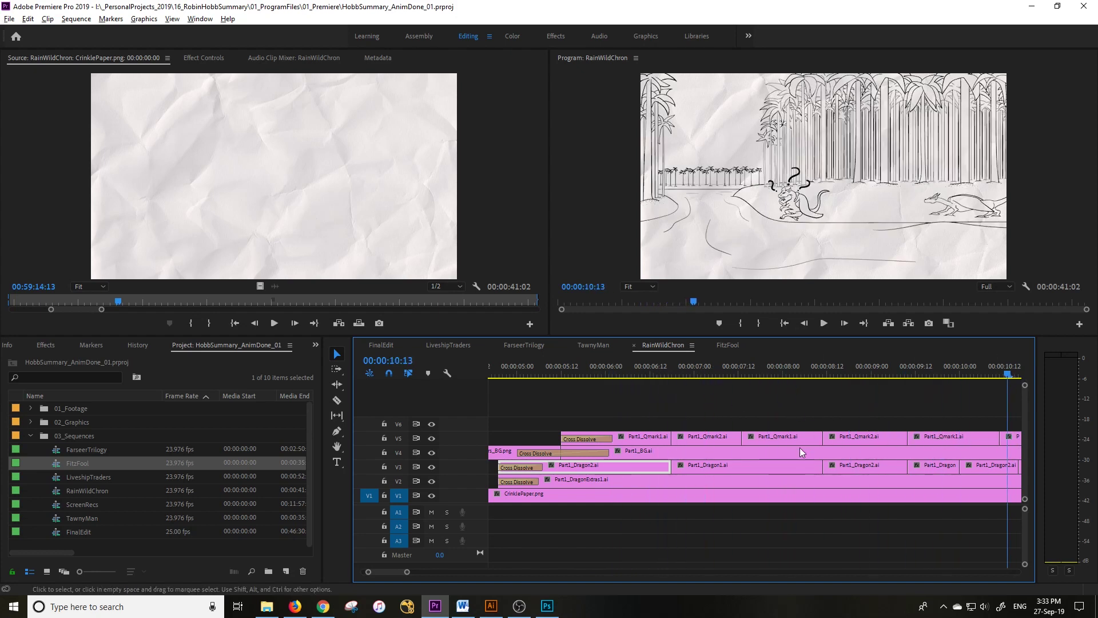
pyautogui.hotkey('ctrl', 'z')
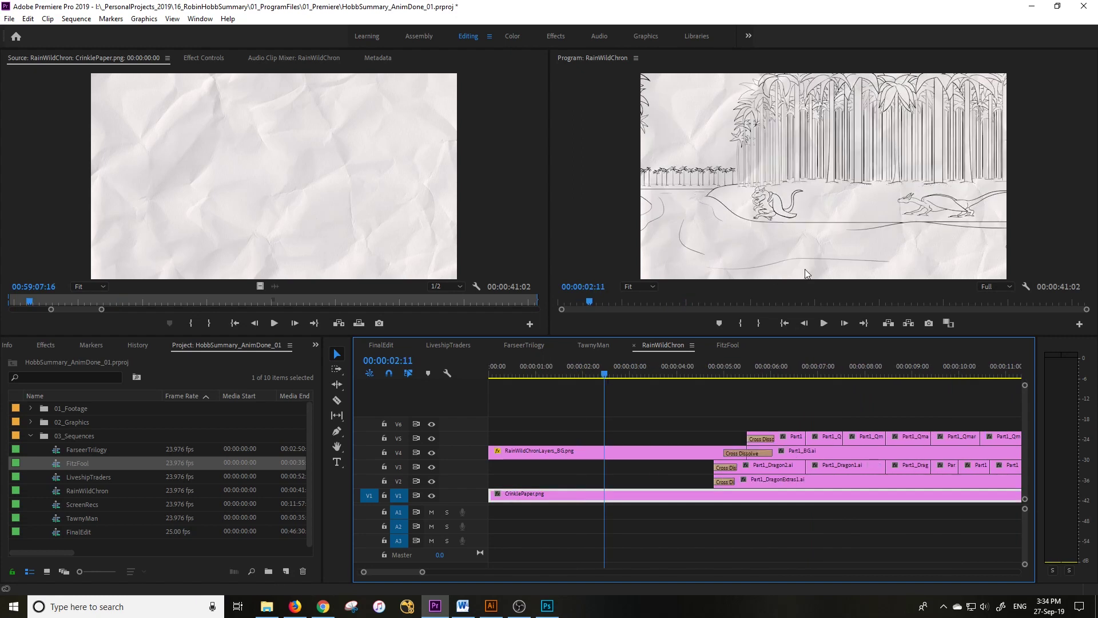
# Step: Scrub RainWildChron from the forest pan through the question marks to the ship's entrance, examining how the scene plays
pyautogui.moveTo(605, 374); pyautogui.dragTo(675, 373)
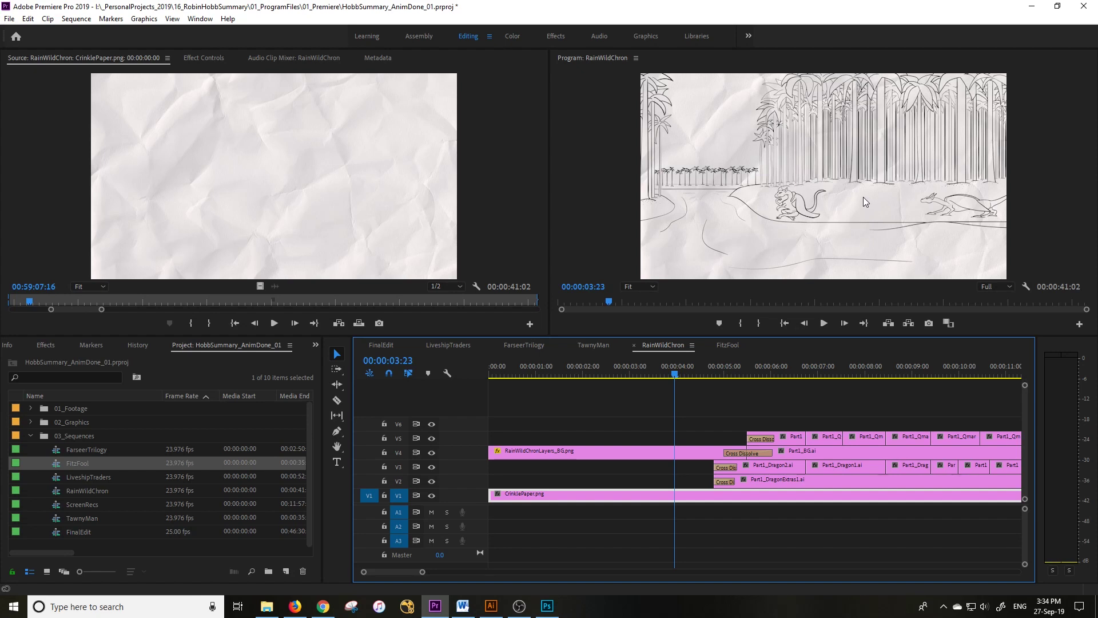
pyautogui.moveTo(682, 373); pyautogui.dragTo(764, 393)
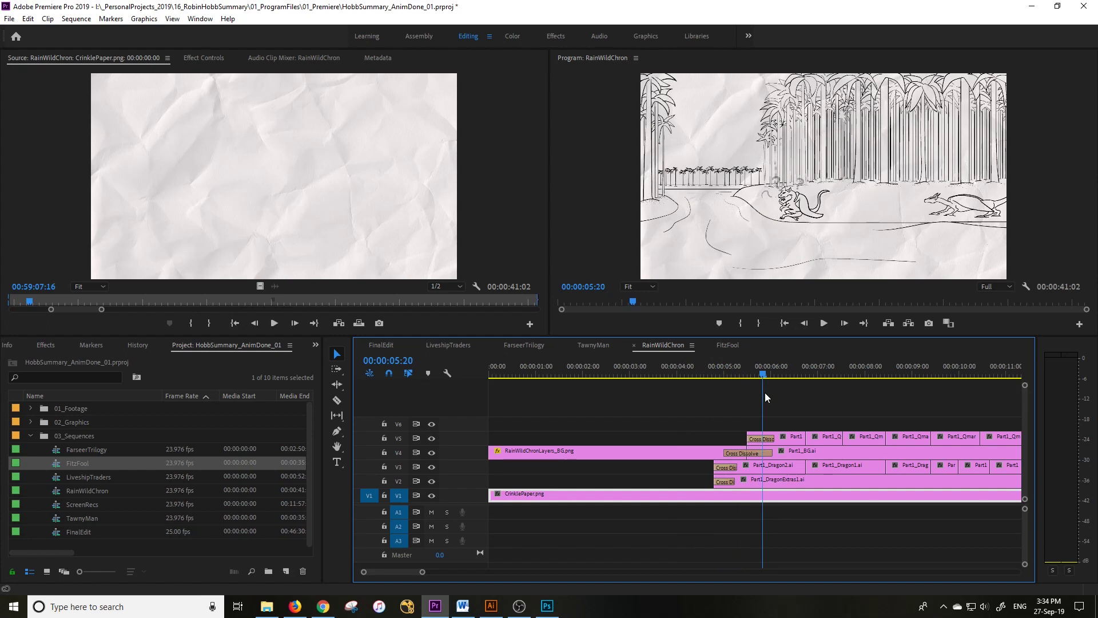
pyautogui.scroll(-3, 767, 414)
pyautogui.scroll(-2, 767, 414)
pyautogui.moveTo(631, 374); pyautogui.dragTo(799, 387)
pyautogui.scroll(-3, 556, 457)
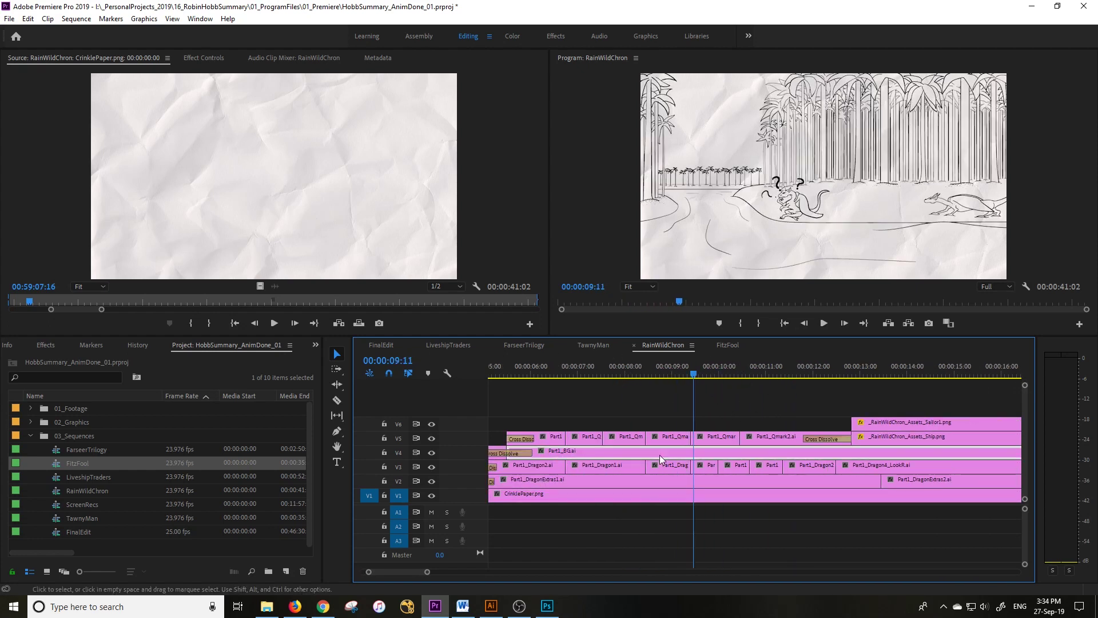
pyautogui.moveTo(700, 370); pyautogui.dragTo(822, 393)
pyautogui.scroll(-3, 763, 403)
pyautogui.scroll(-3, 743, 406)
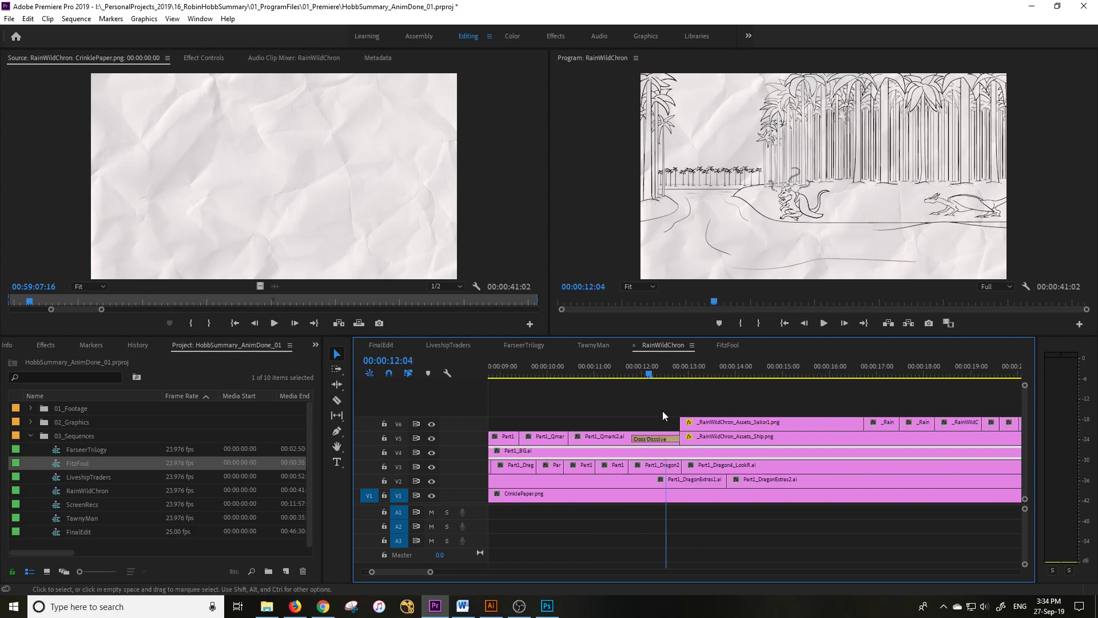
pyautogui.moveTo(620, 370); pyautogui.dragTo(748, 384)
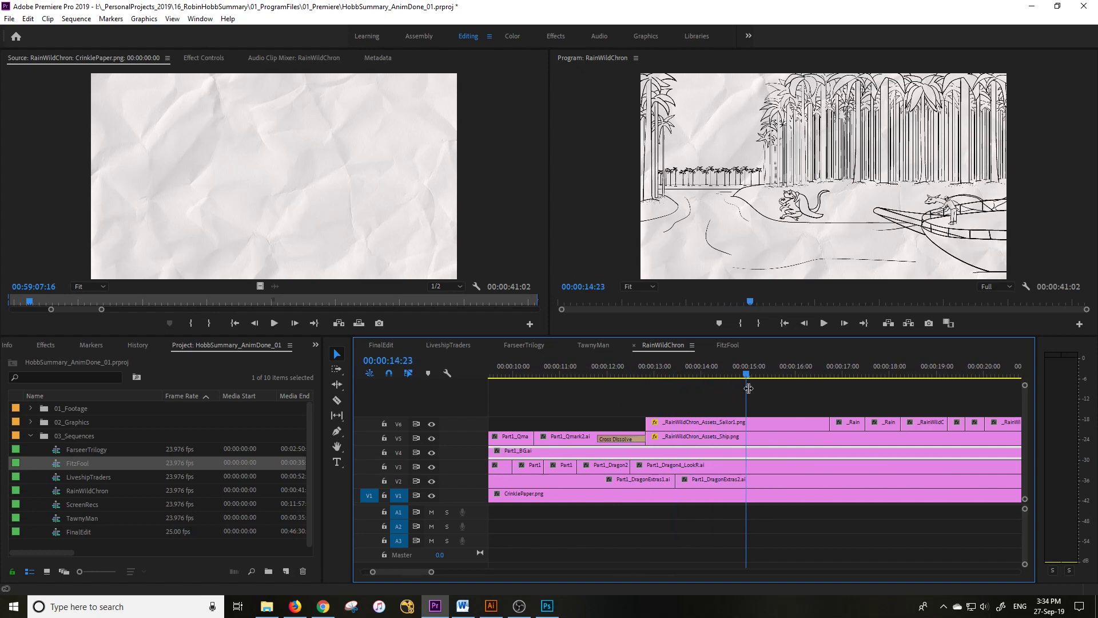
# Step: Load the _RainWildChron_Assets_Ship.png clip in the Source monitor and switch to the ship's artwork in Photoshop
pyautogui.press('=')
pyautogui.doubleClick(740, 437)
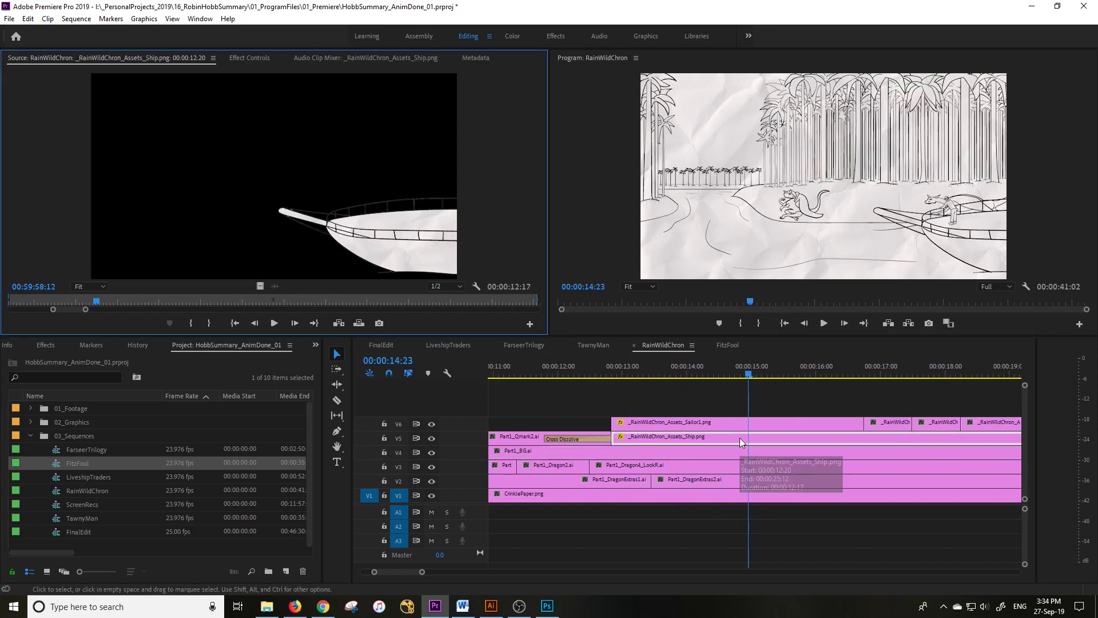
pyautogui.moveTo(755, 372); pyautogui.dragTo(682, 374)
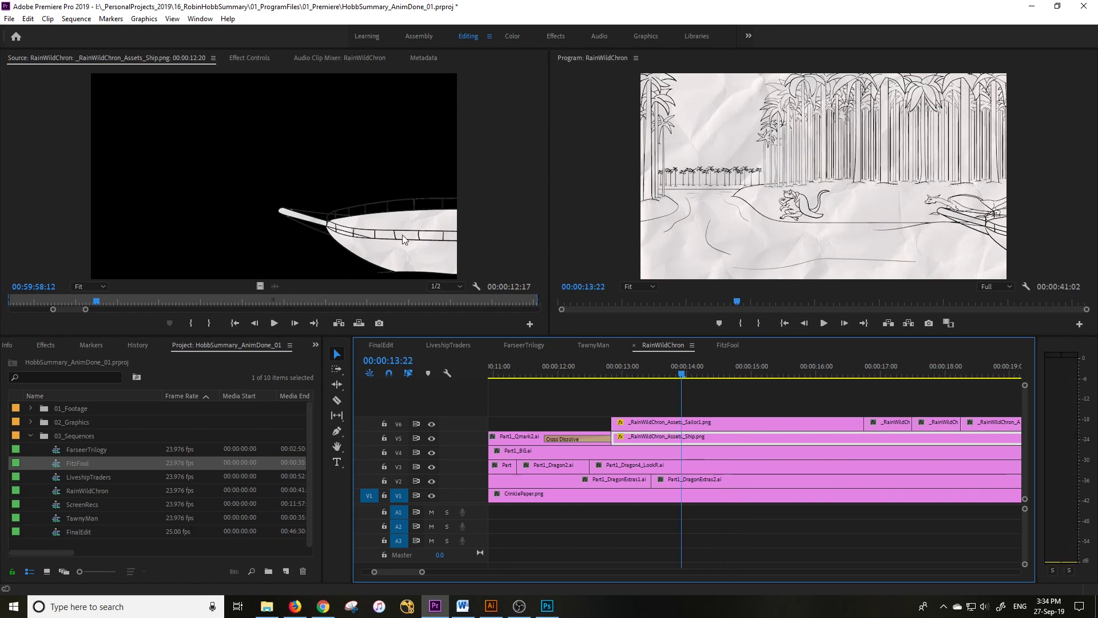
pyautogui.hotkey('ctrl', 'e')
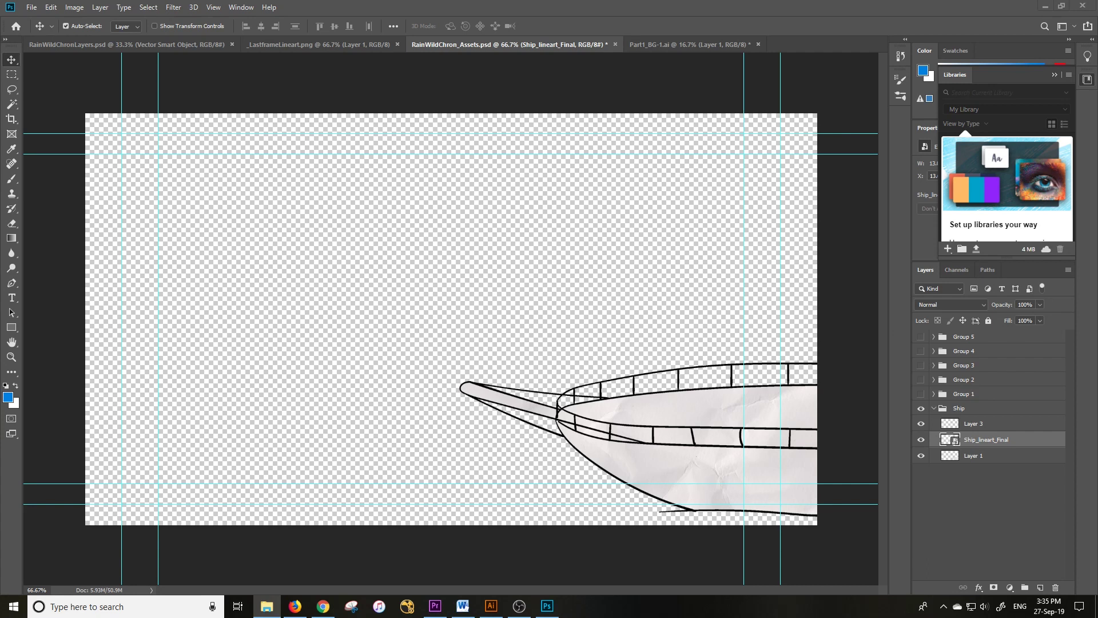
# Step: Copy the entire CrinklePaper.png image and paste it as a new layer in RainWildChron_Assets.psd
pyautogui.moveTo(818, 53); pyautogui.dragTo(813, 42)
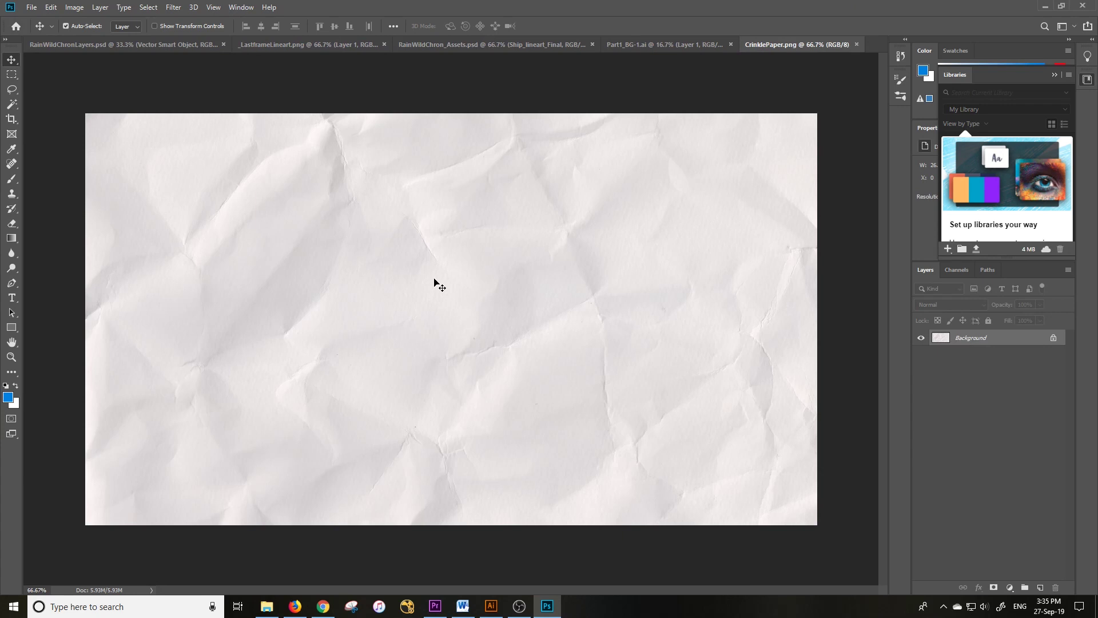
pyautogui.hotkey('ctrl', 'a')
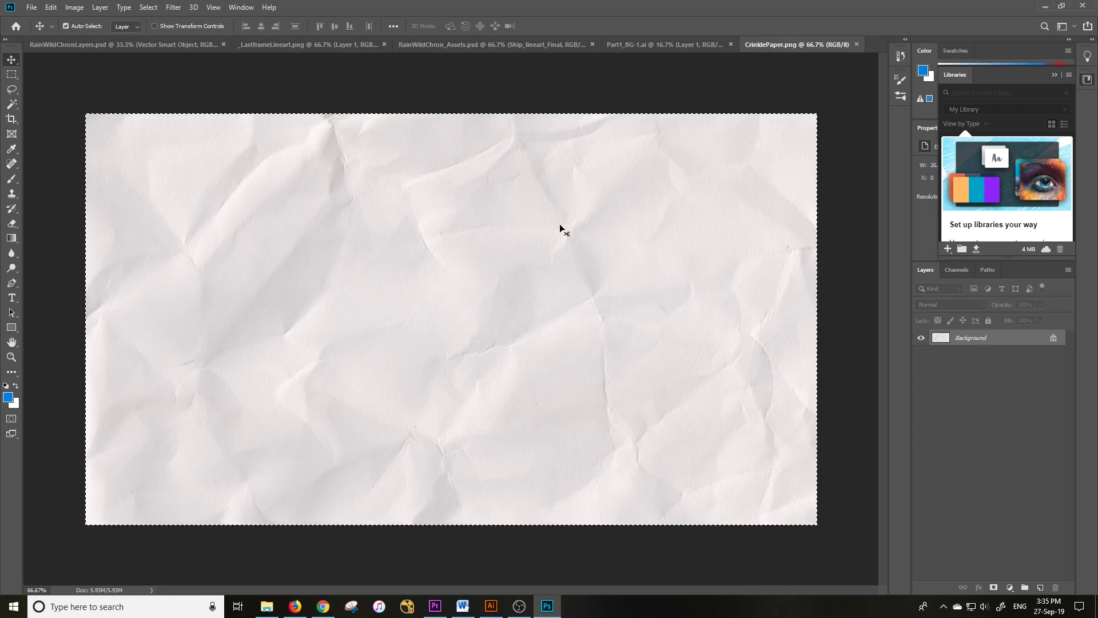
pyautogui.moveTo(347, 53); pyautogui.dragTo(1040, 594)
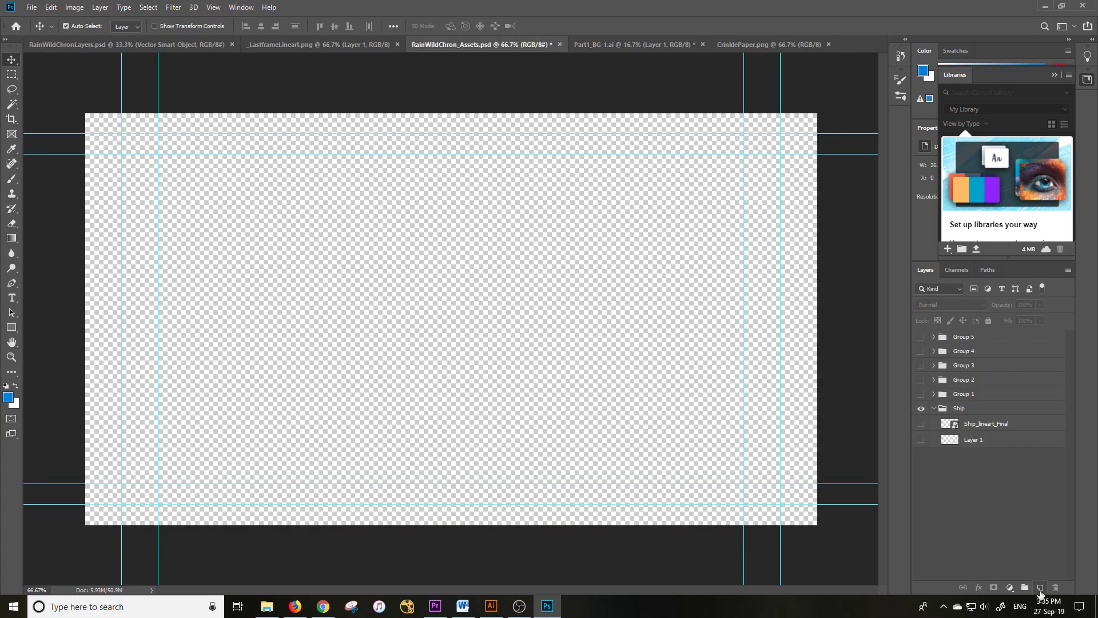
pyautogui.moveTo(479, 303); pyautogui.dragTo(483, 306)
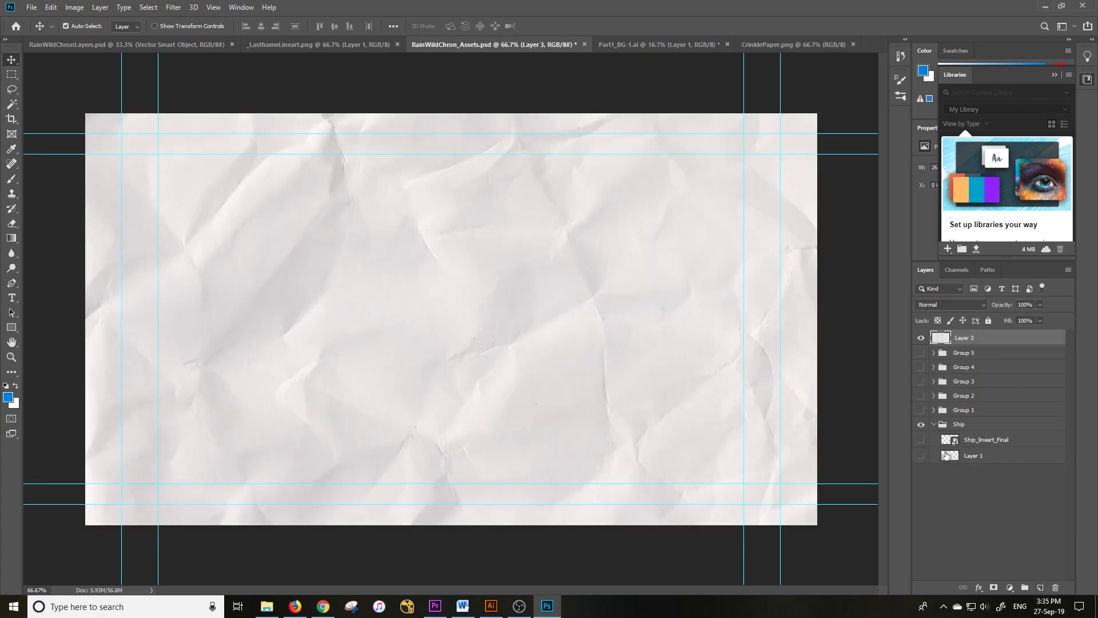
# Step: Place the pasted paper layer in the Ship group directly below Ship_lineart_Final, and show the lineart layer
pyautogui.moveTo(960, 335); pyautogui.dragTo(969, 448)
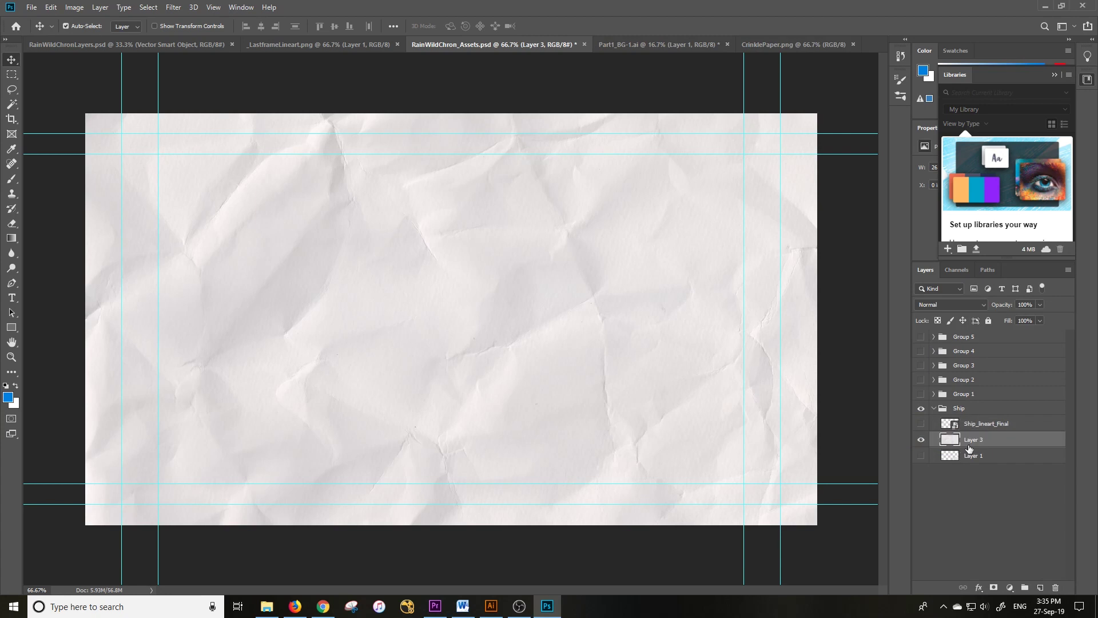
pyautogui.click(920, 424)
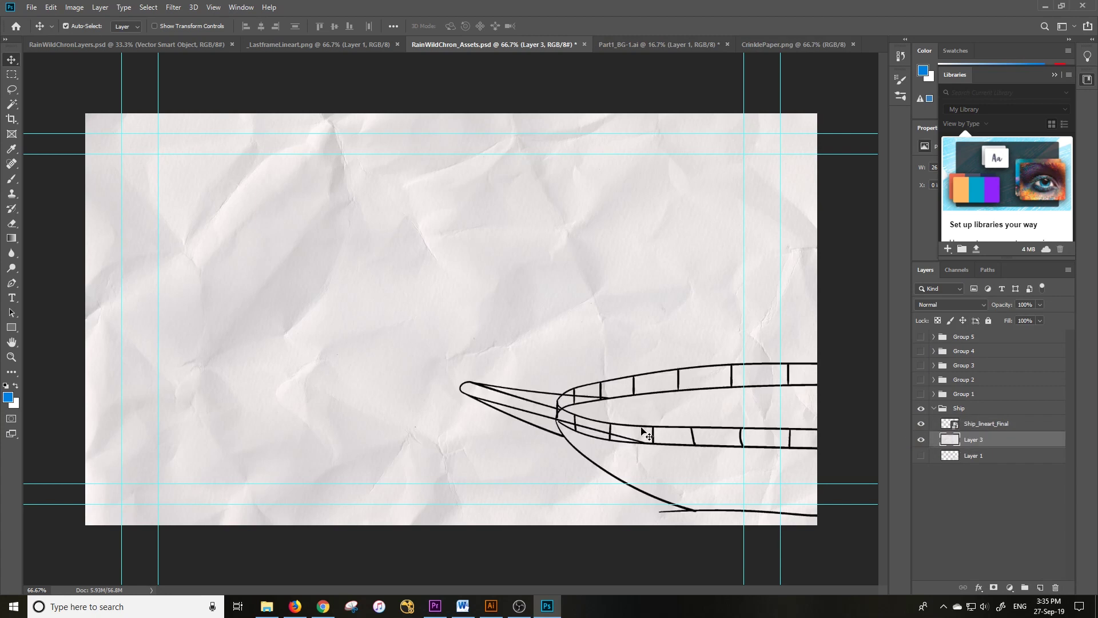
# Step: On Ship_lineart_Final, select the area outside the ship with the Magic Wand, and add the gaps between the upper railing posts
pyautogui.scroll(2, 614, 430)
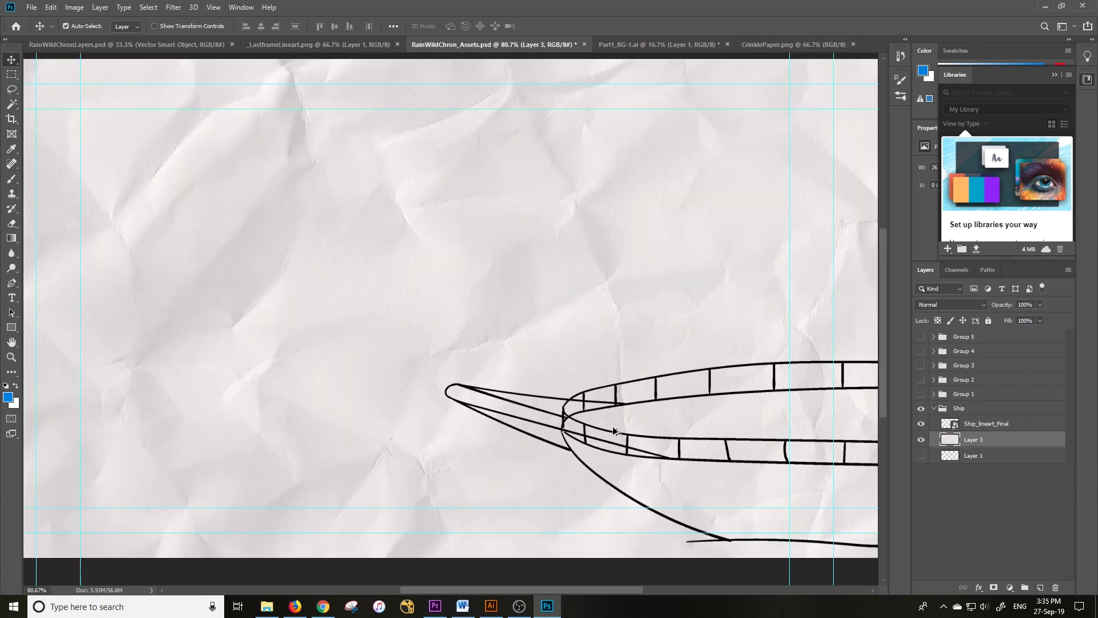
pyautogui.click(987, 425)
pyautogui.press('w')
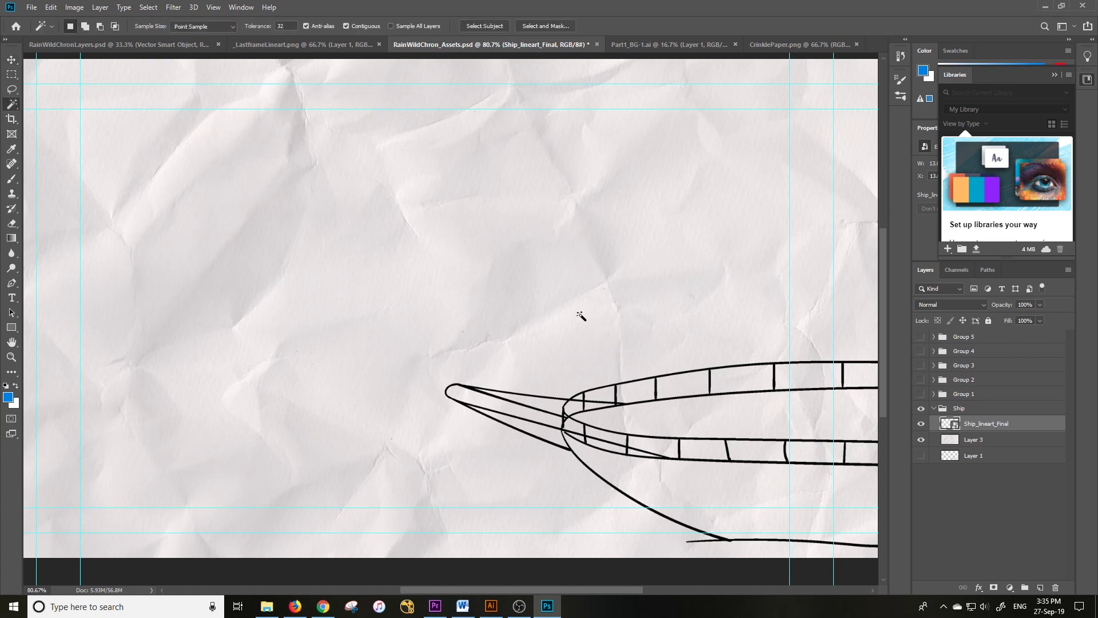
pyautogui.click(661, 337)
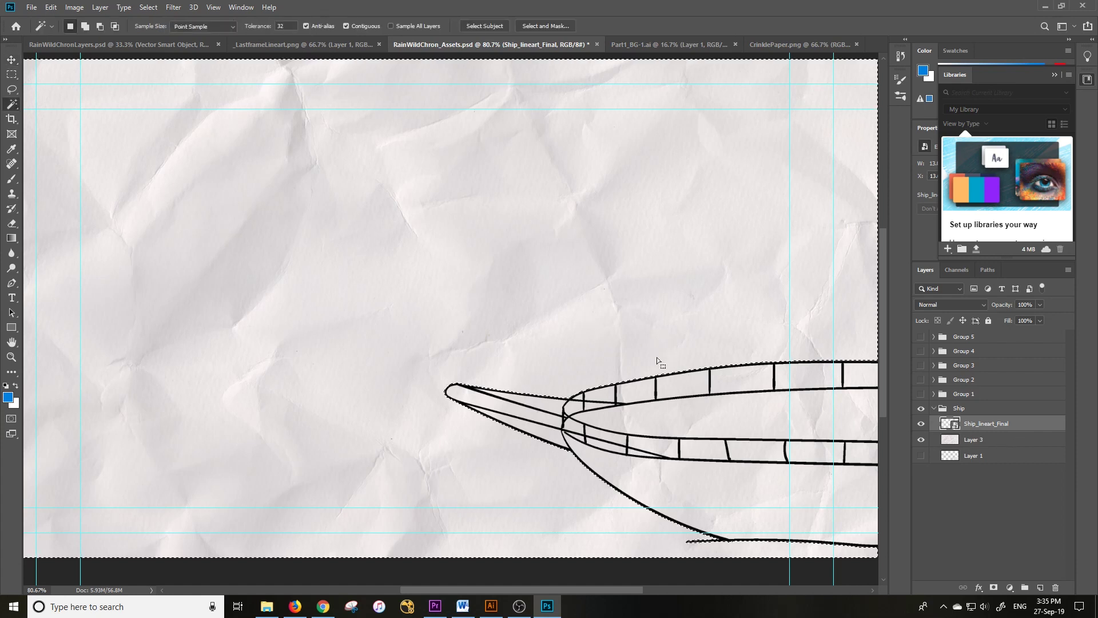
pyautogui.scroll(-1, 572, 354)
pyautogui.hscroll(2, 572, 355)
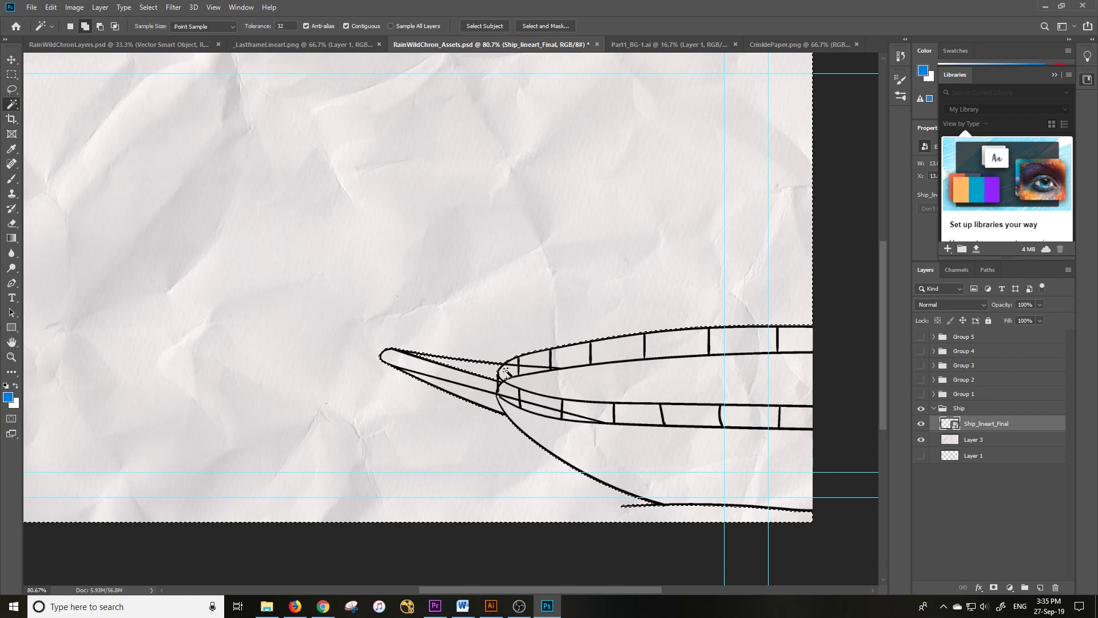
pyautogui.keyDown('shift'); pyautogui.click(573, 358); pyautogui.keyUp('shift')
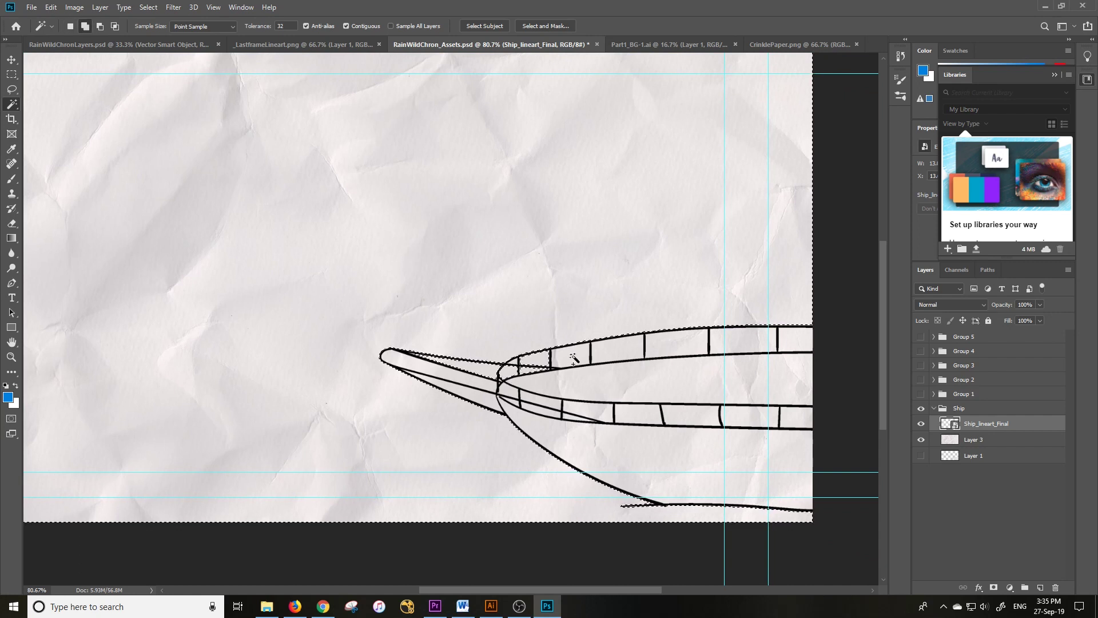
pyautogui.keyDown('shift'); pyautogui.click(691, 343); pyautogui.keyUp('shift')
pyautogui.keyDown('shift'); pyautogui.click(747, 343); pyautogui.keyUp('shift')
pyautogui.keyDown('shift'); pyautogui.click(797, 336); pyautogui.keyUp('shift')
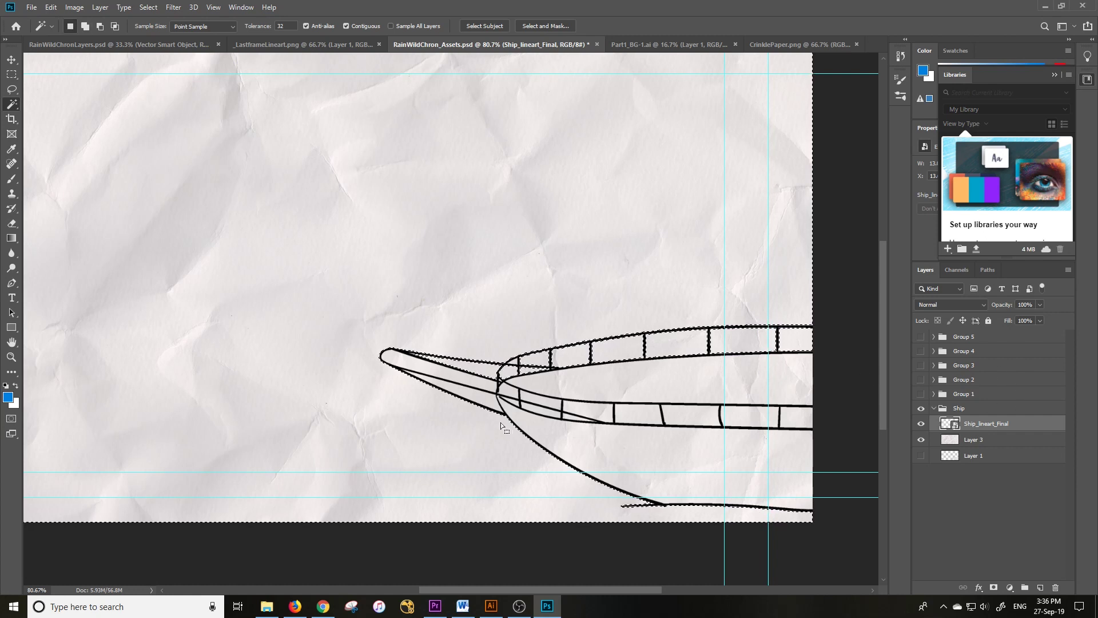
# Step: On Layer 3, delete the crinkled paper inside the selection around the ship, and deselect
pyautogui.click(986, 442)
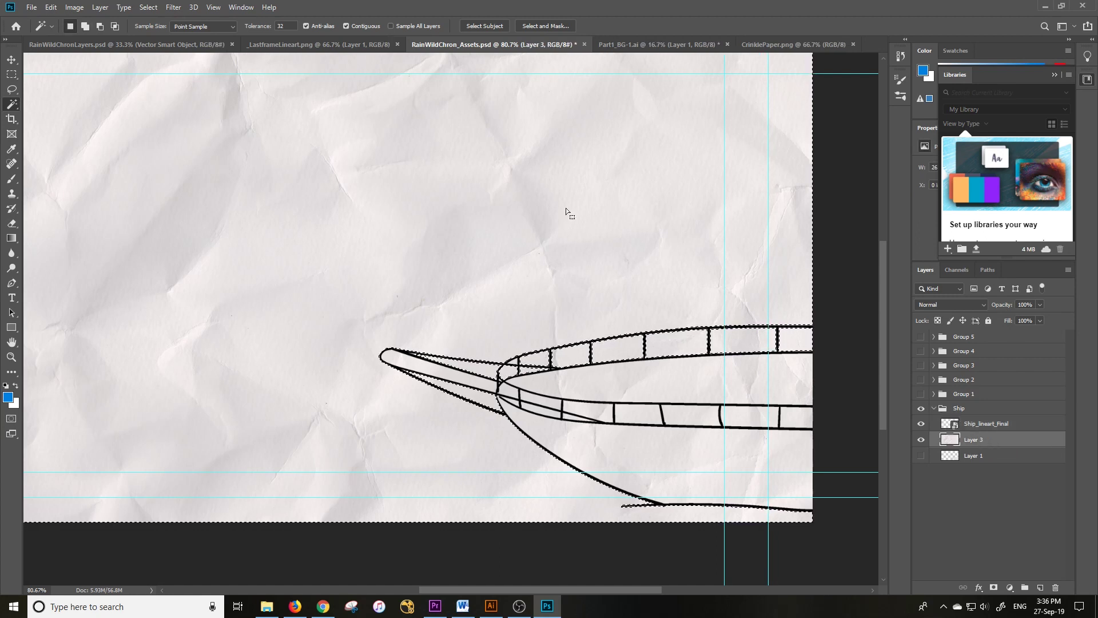
pyautogui.press('Delete')
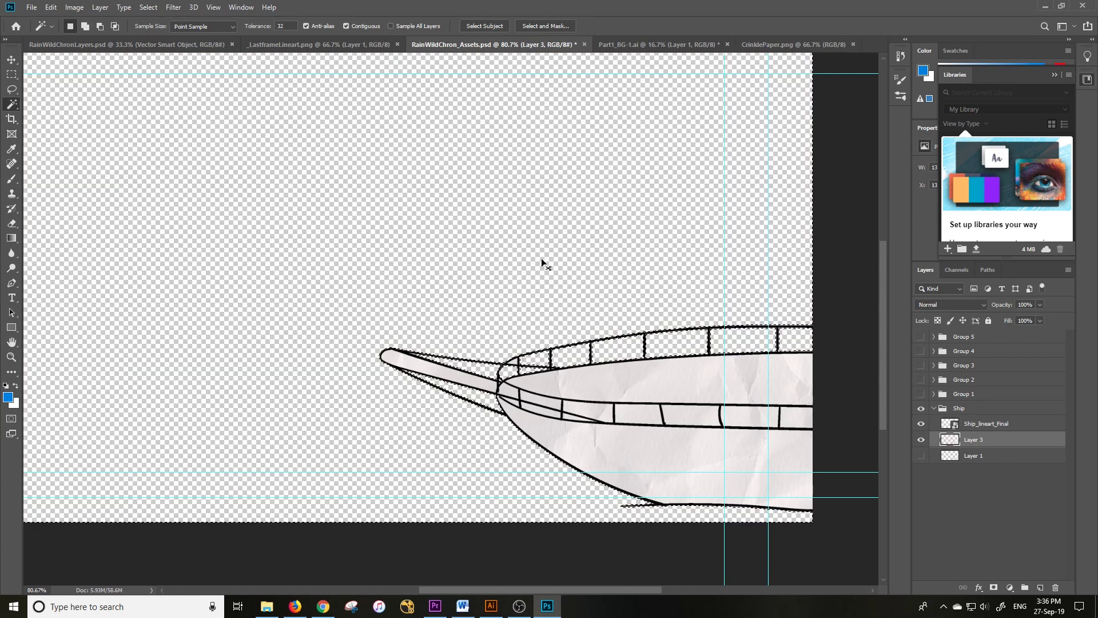
pyautogui.hotkey('ctrl', 'd')
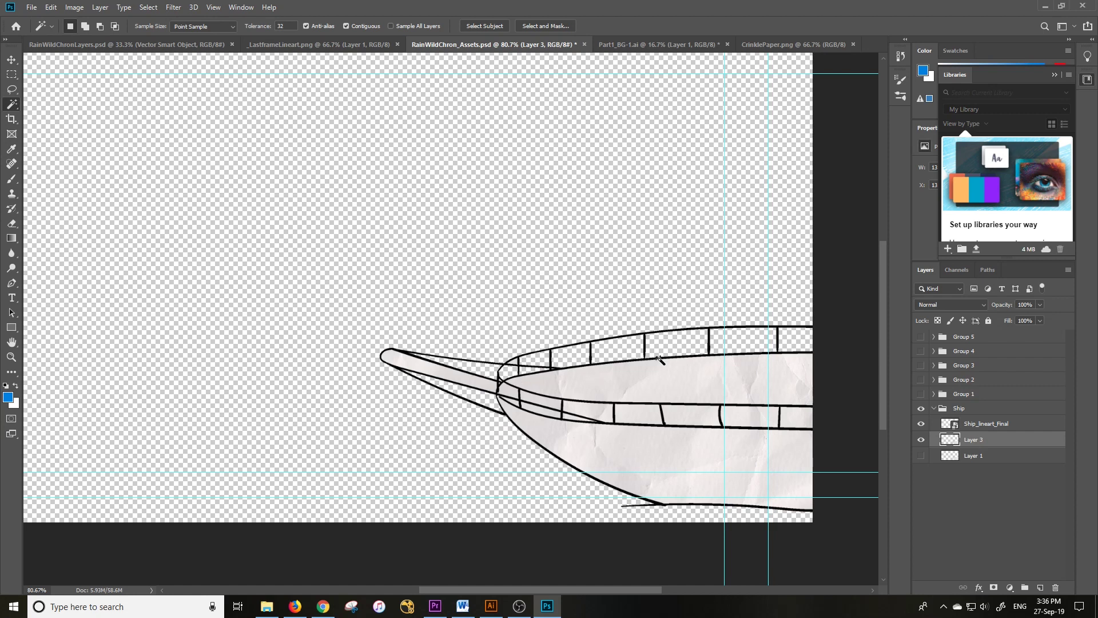
# Step: Delete Layer 3, show the prepared Layer 1 instead, and check its paper fill by temporarily hiding Ship_lineart_Final
pyautogui.press('Delete')
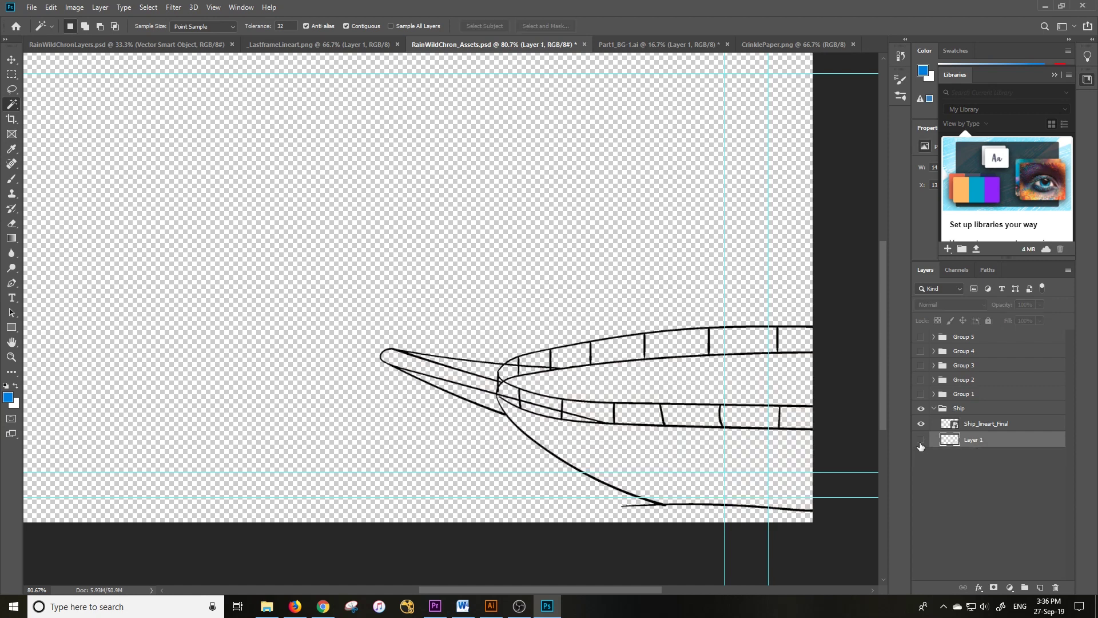
pyautogui.click(920, 440)
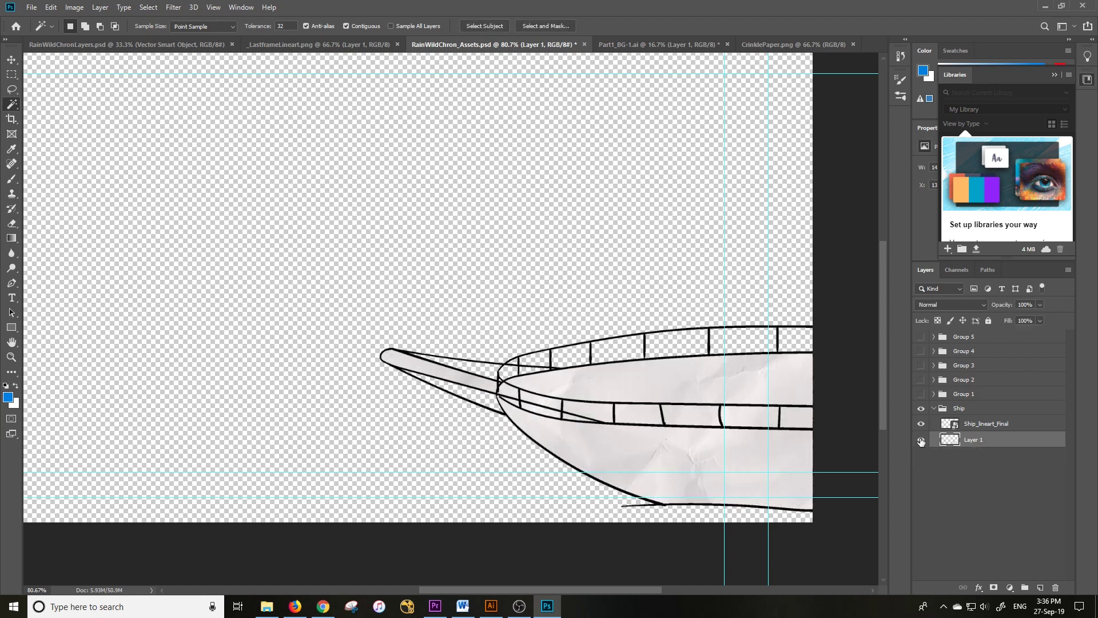
pyautogui.click(977, 425)
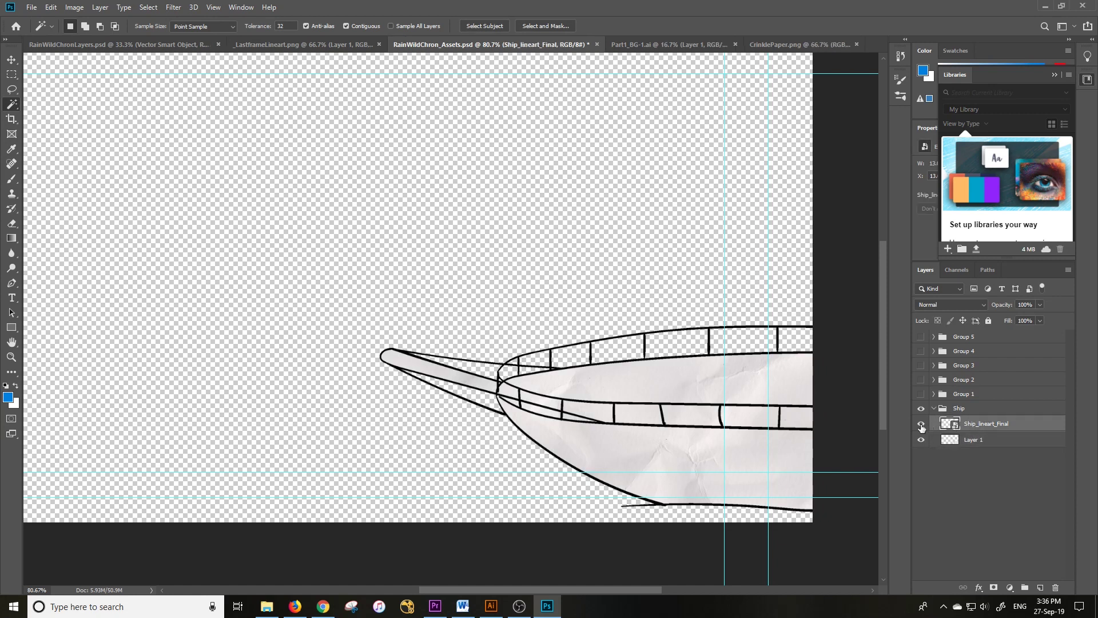
pyautogui.click(921, 424)
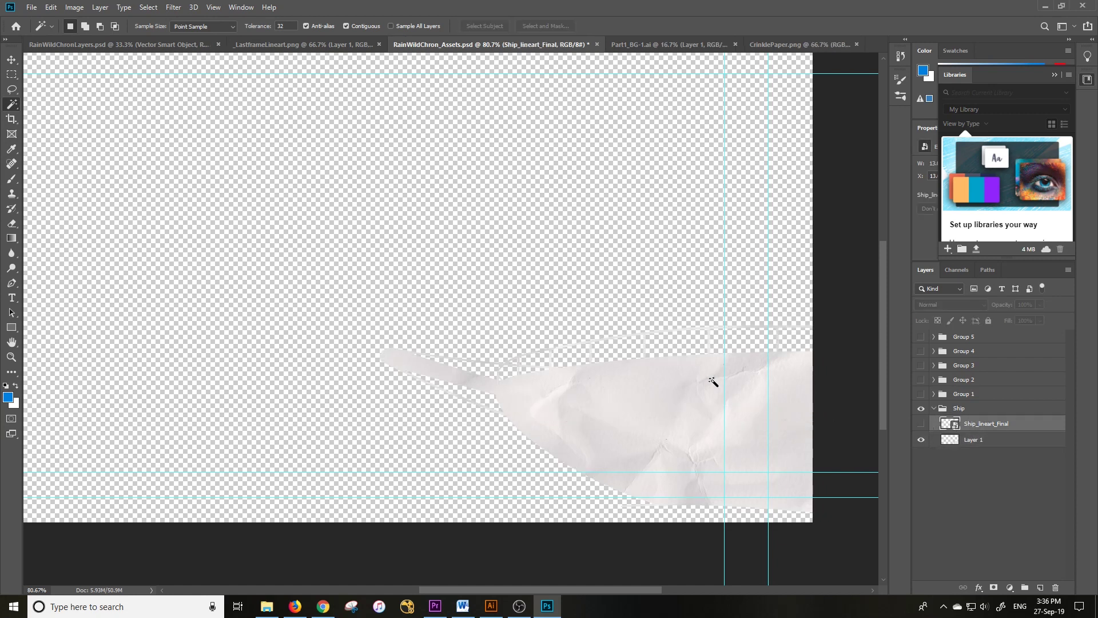
pyautogui.click(921, 424)
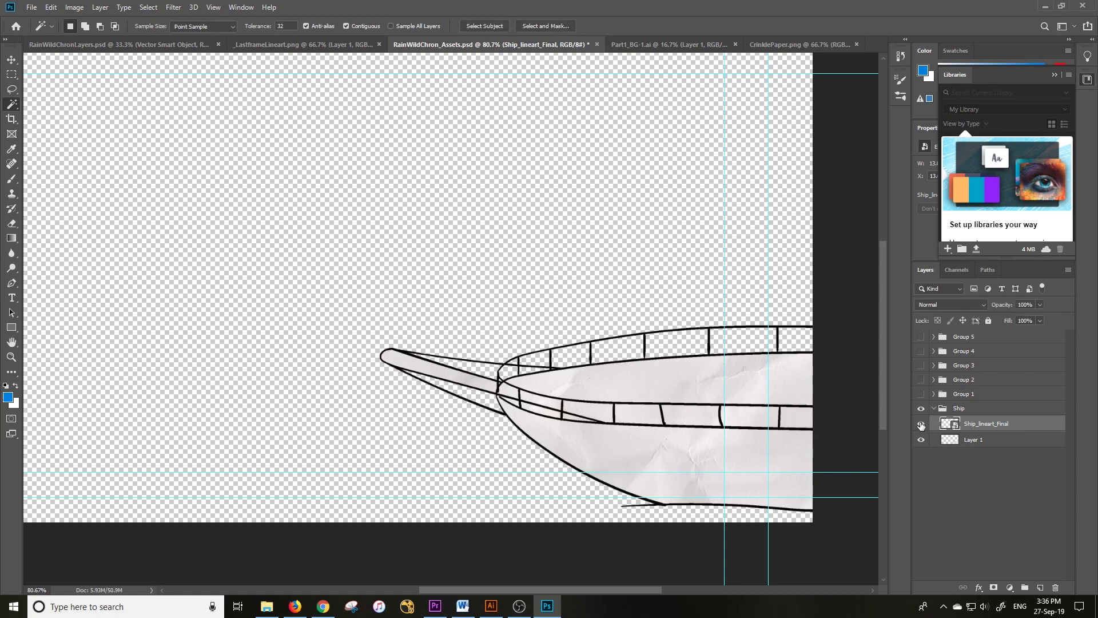
pyautogui.click(920, 444)
pyautogui.scroll(-1, 772, 406)
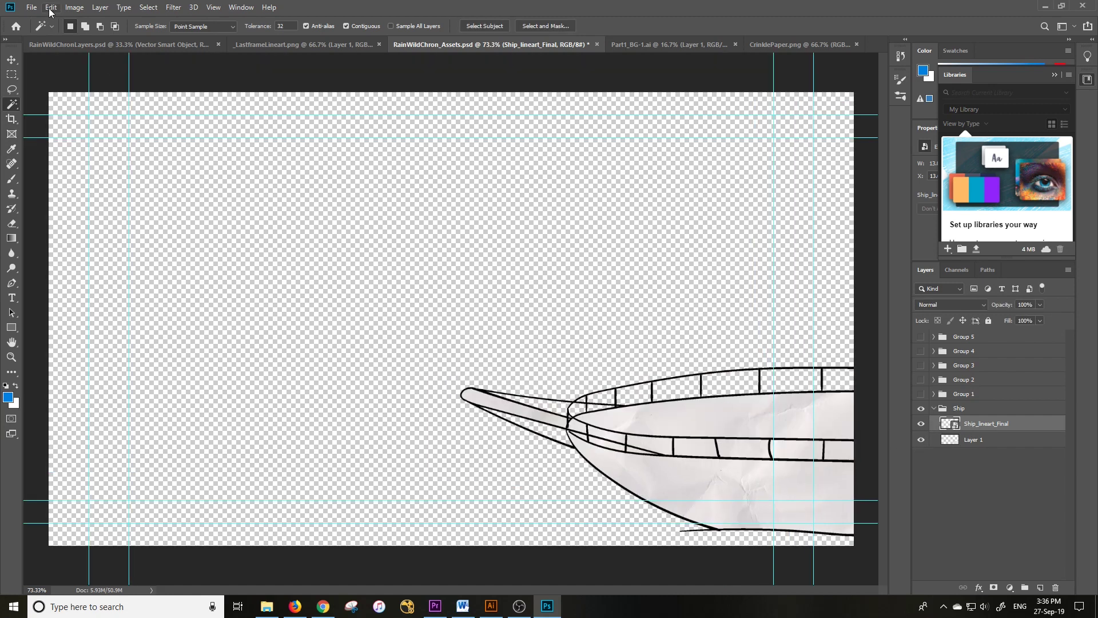
# Step: Set up saving the ship as a PNG named _RainWildChron_Assets_Ship.png, and cancel the save
pyautogui.click(31, 7)
pyautogui.click(90, 134)
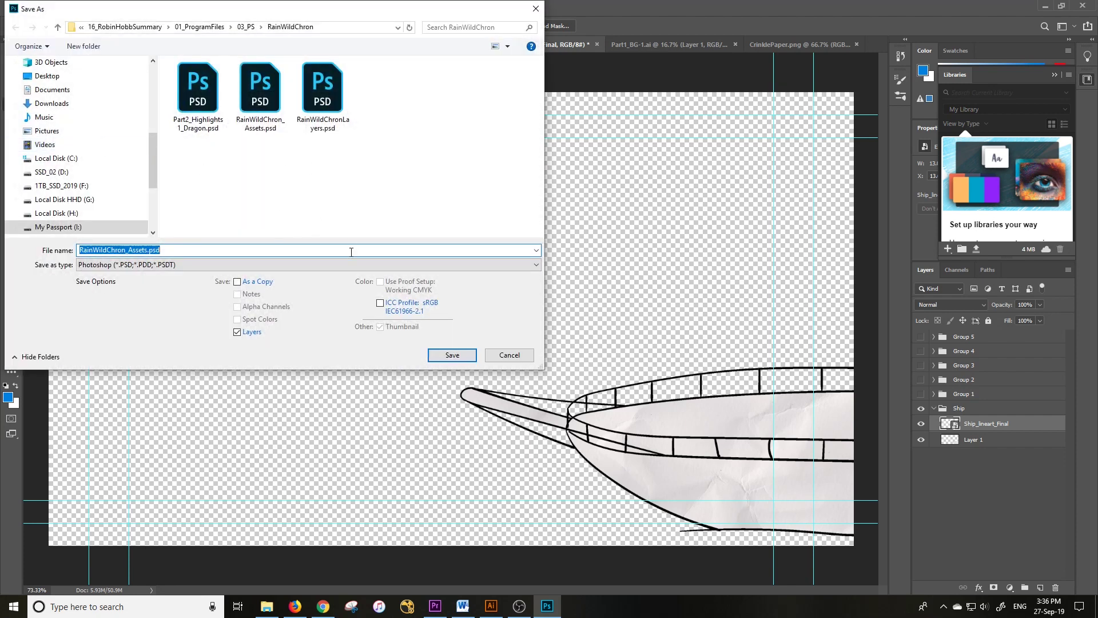
pyautogui.click(349, 264)
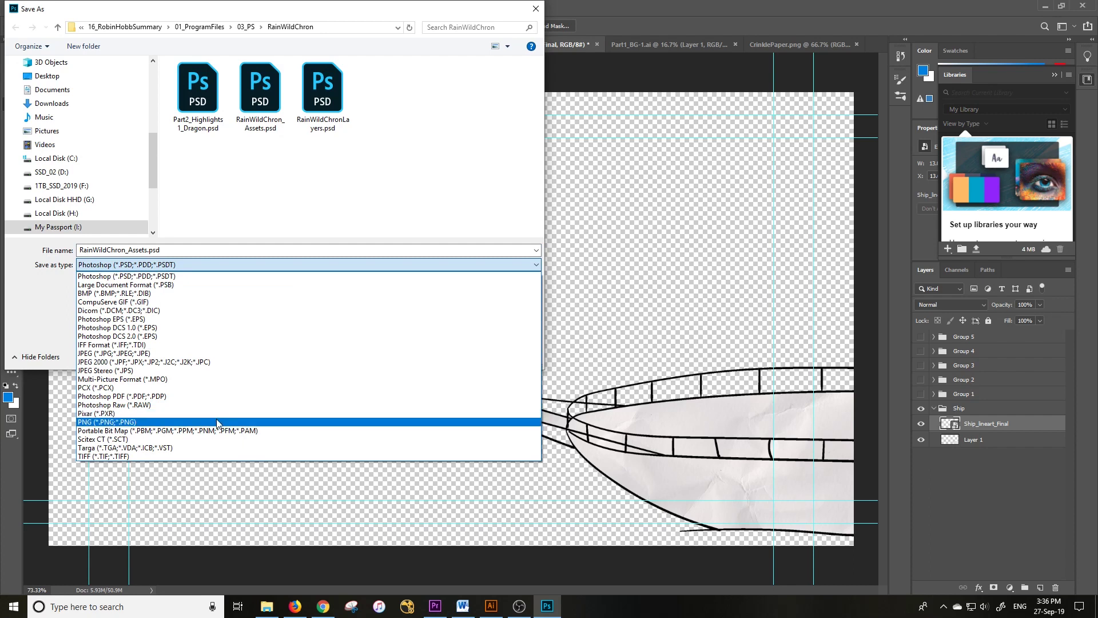
pyautogui.click(218, 424)
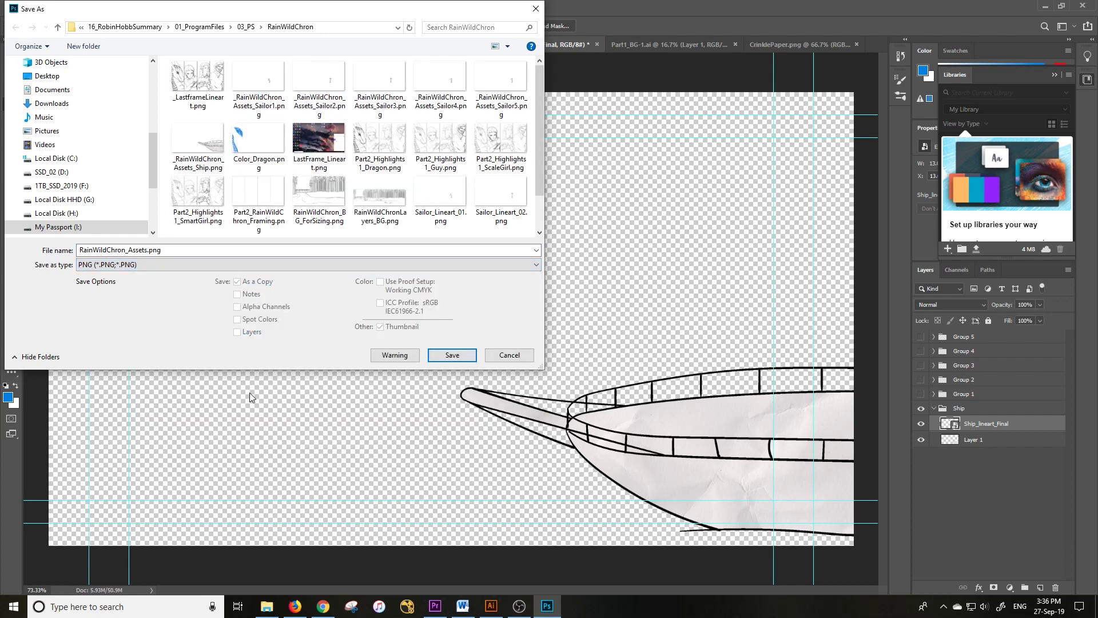
pyautogui.click(204, 141)
pyautogui.click(109, 250)
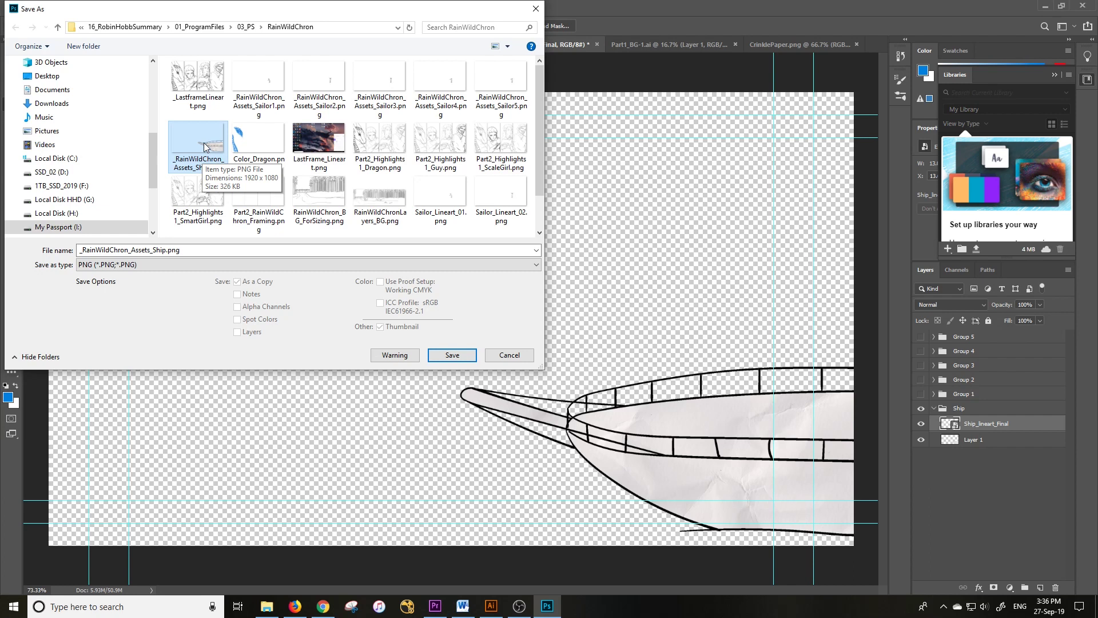
pyautogui.click(507, 355)
# Step: Switch to Premiere Pro, maximize the Program monitor, and play the RainWildChron sequence from 00:00:14:11 to review the ship's movement
pyautogui.click(435, 605)
pyautogui.press('space')
pyautogui.press('`')
pyautogui.moveTo(440, 547); pyautogui.dragTo(388, 550)
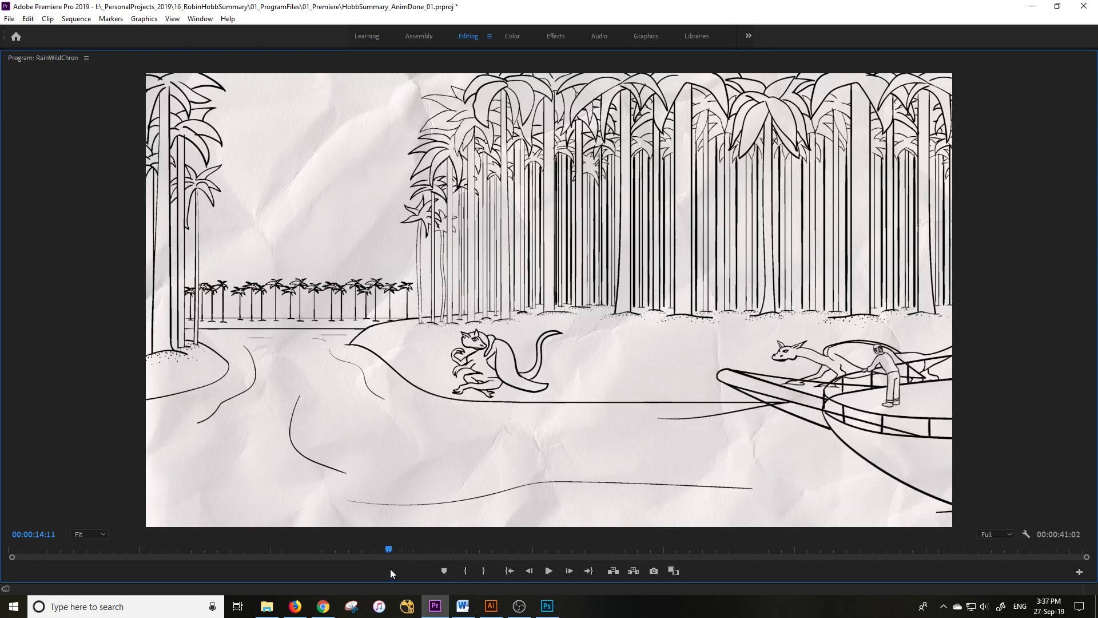
pyautogui.press('space')
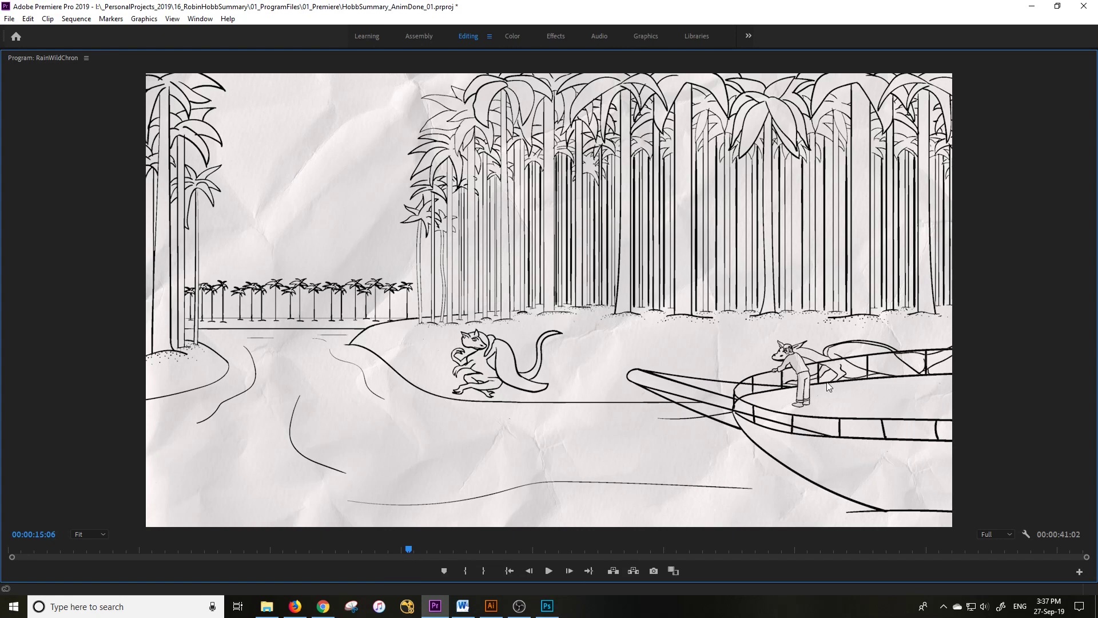
# Step: Return to Photoshop, show only Group 1, and examine the sailor with and without the paper fill on Layer 2
pyautogui.click(1023, 8)
pyautogui.click(920, 416)
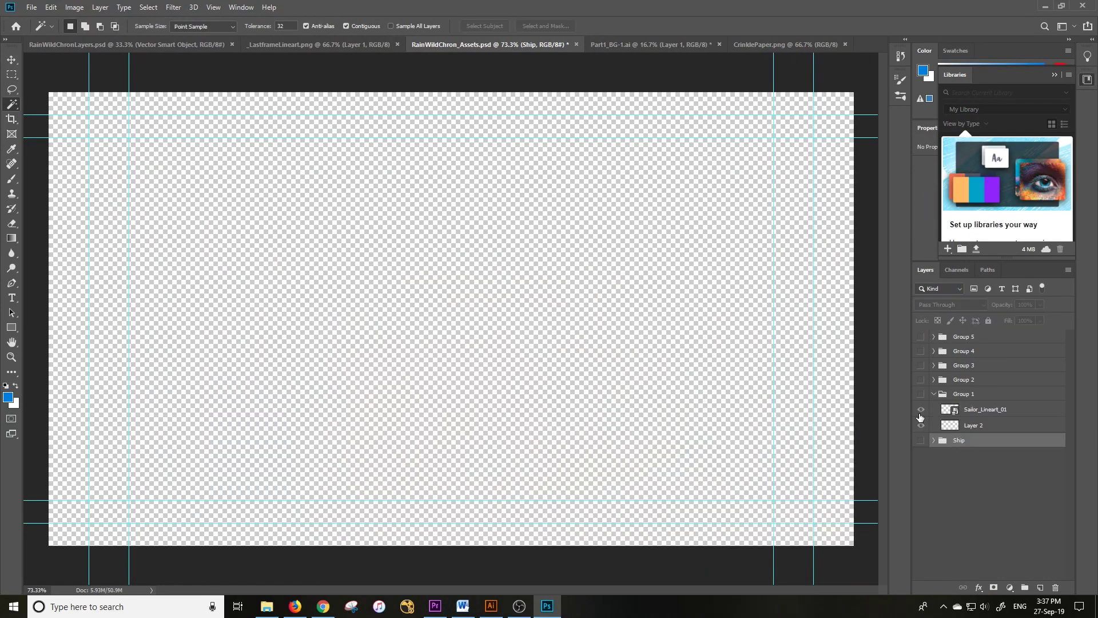
pyautogui.click(921, 394)
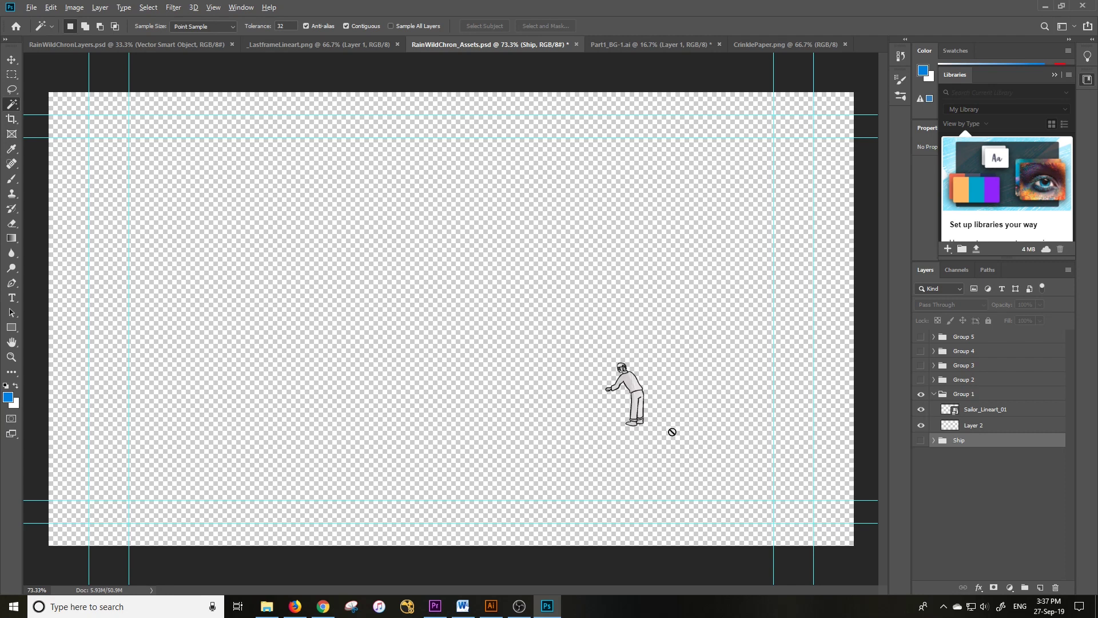
pyautogui.scroll(3, 640, 399)
pyautogui.click(921, 425)
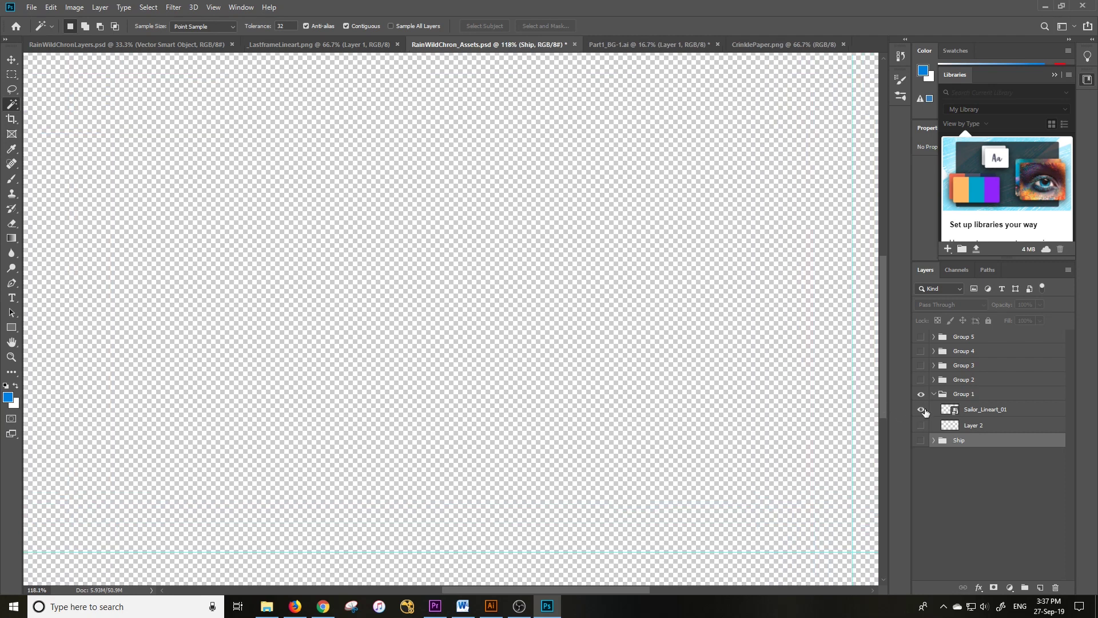
pyautogui.click(921, 425)
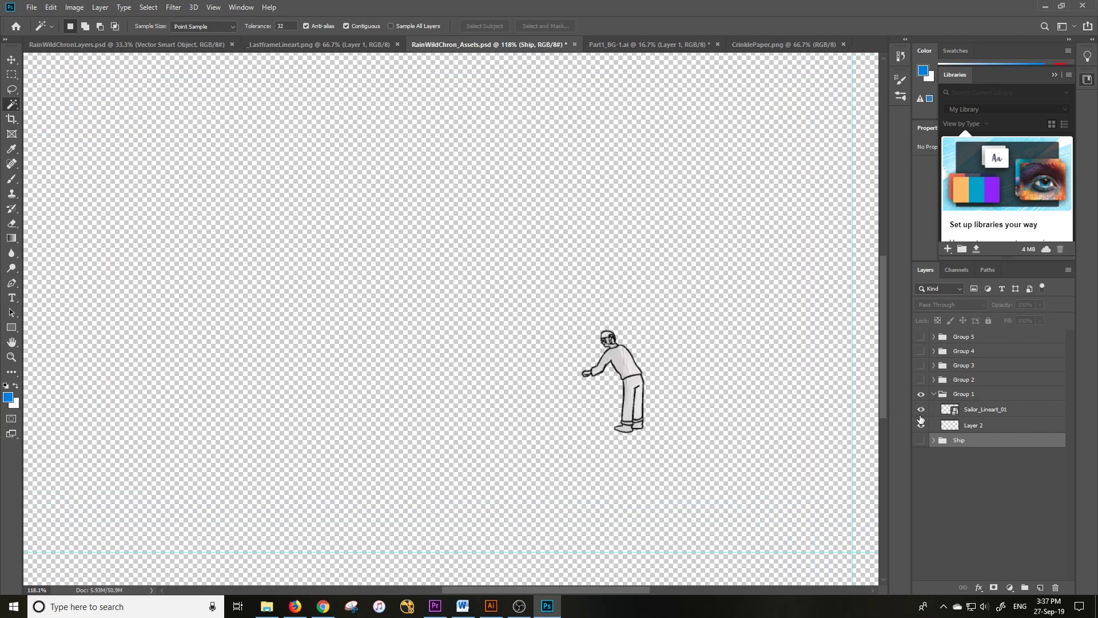
pyautogui.click(922, 425)
pyautogui.click(934, 394)
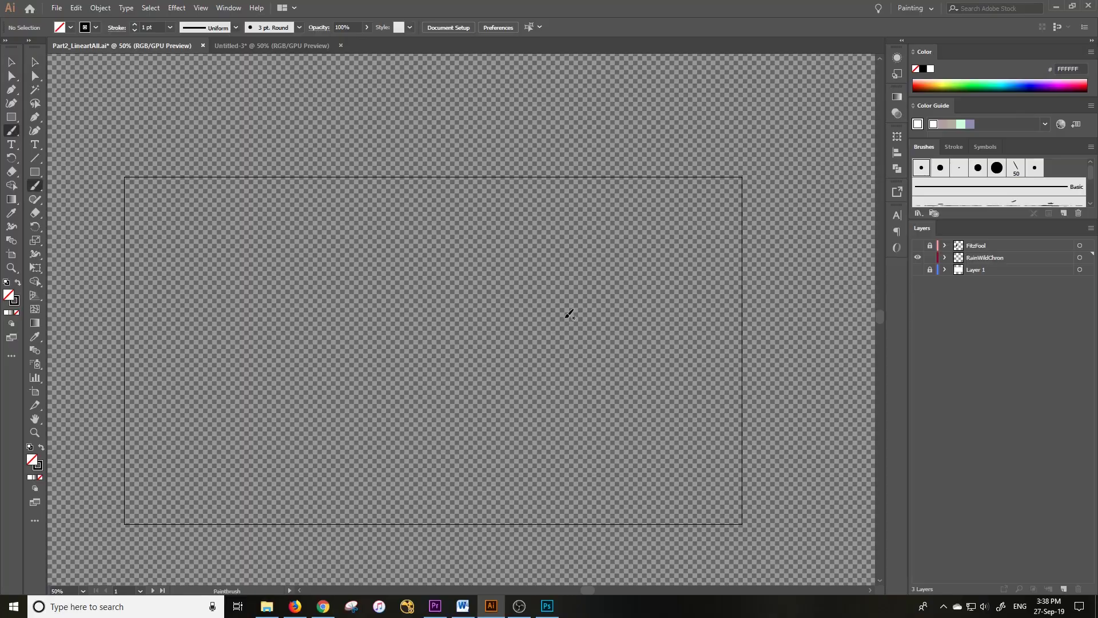
# Step: In Illustrator, paint a winding freehand stroke across the artboard, and reshape its upper bend by moving the anchor point inward
pyautogui.moveTo(553, 267)
pyautogui.mouseDown()
pyautogui.moveTo(425, 355)
pyautogui.moveTo(365, 434)
pyautogui.moveTo(342, 387)
pyautogui.moveTo(316, 380)
pyautogui.mouseUp()
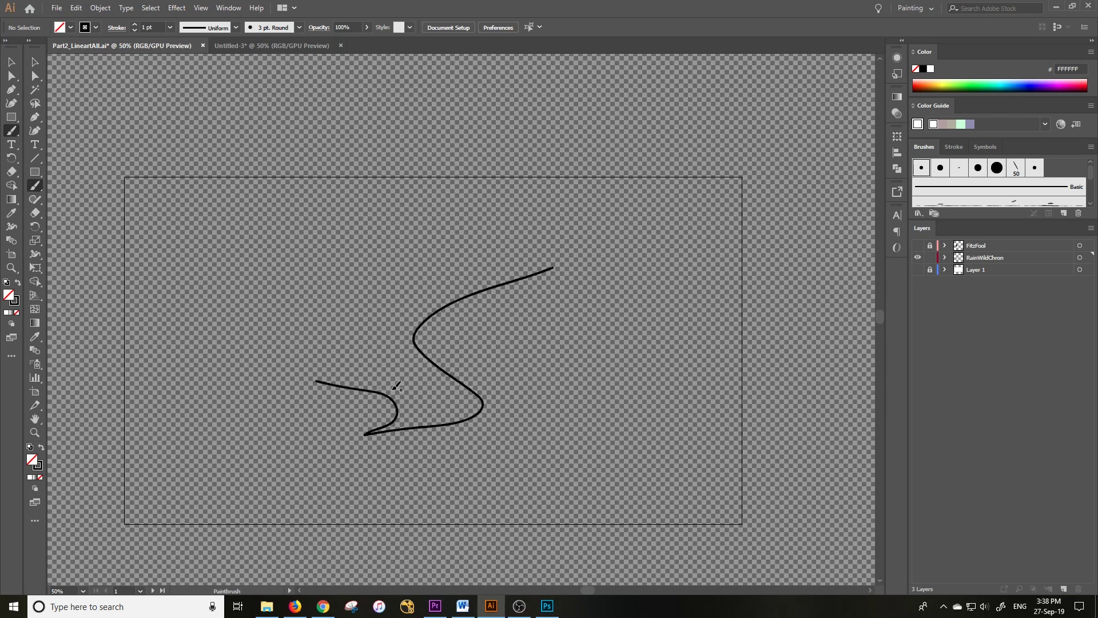
pyautogui.press('v')
pyautogui.hotkey('ctrl', 'a')
pyautogui.hotkey('ctrl', '=')
pyautogui.hotkey('ctrl', '=')
pyautogui.hotkey('ctrl', '=')
pyautogui.hotkey('ctrl', '=')
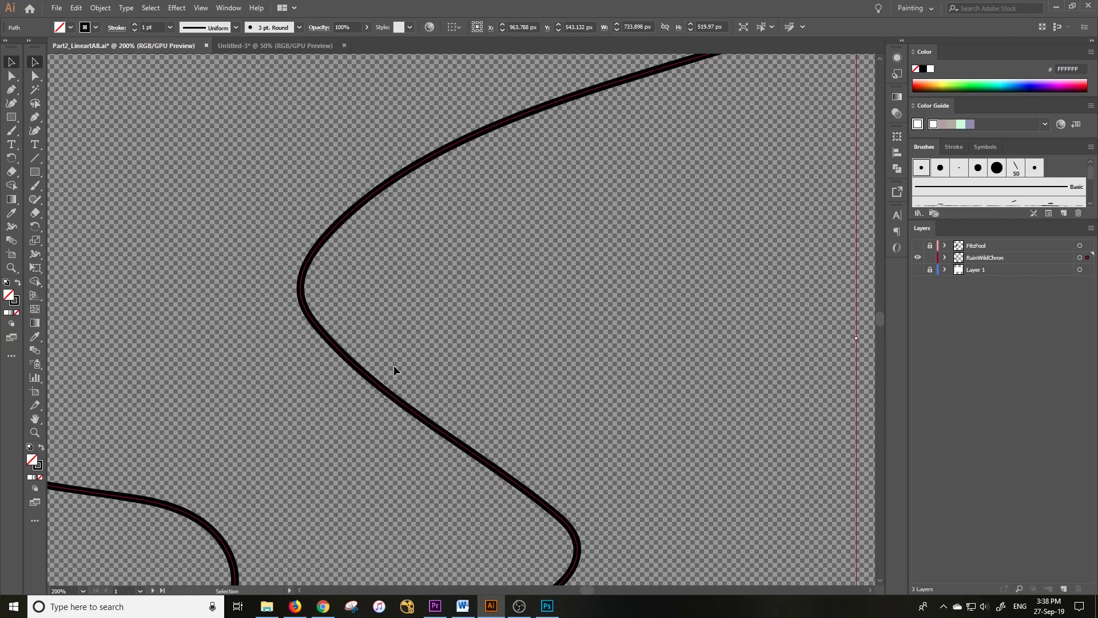
pyautogui.press('a')
pyautogui.moveTo(302, 302); pyautogui.dragTo(351, 295)
pyautogui.hotkey('ctrl', '-')
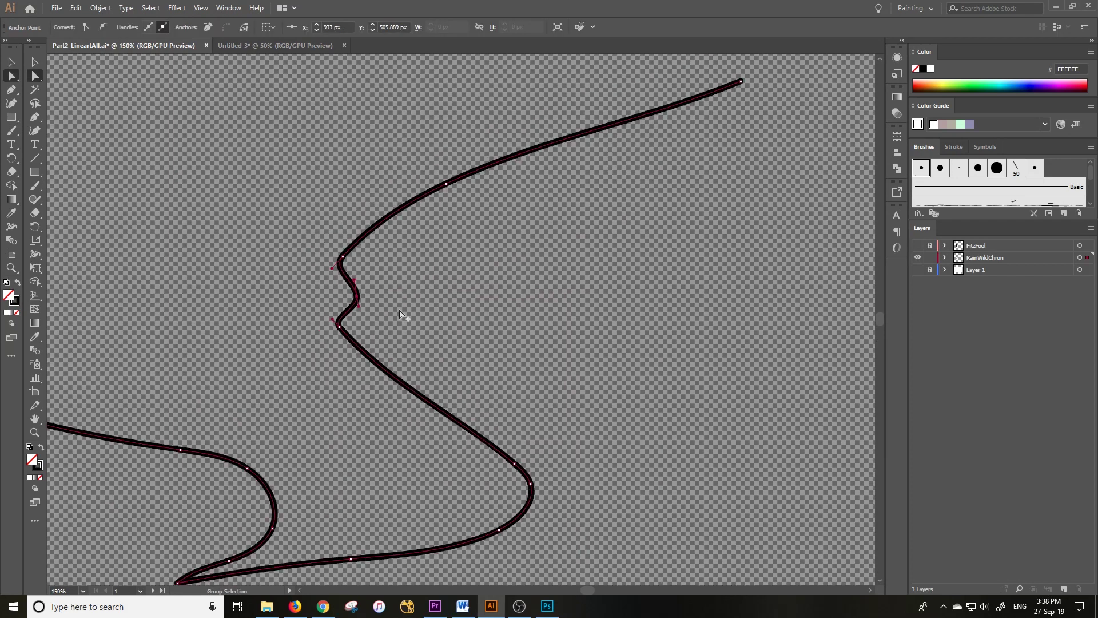
pyautogui.scroll(-3, 586, 321)
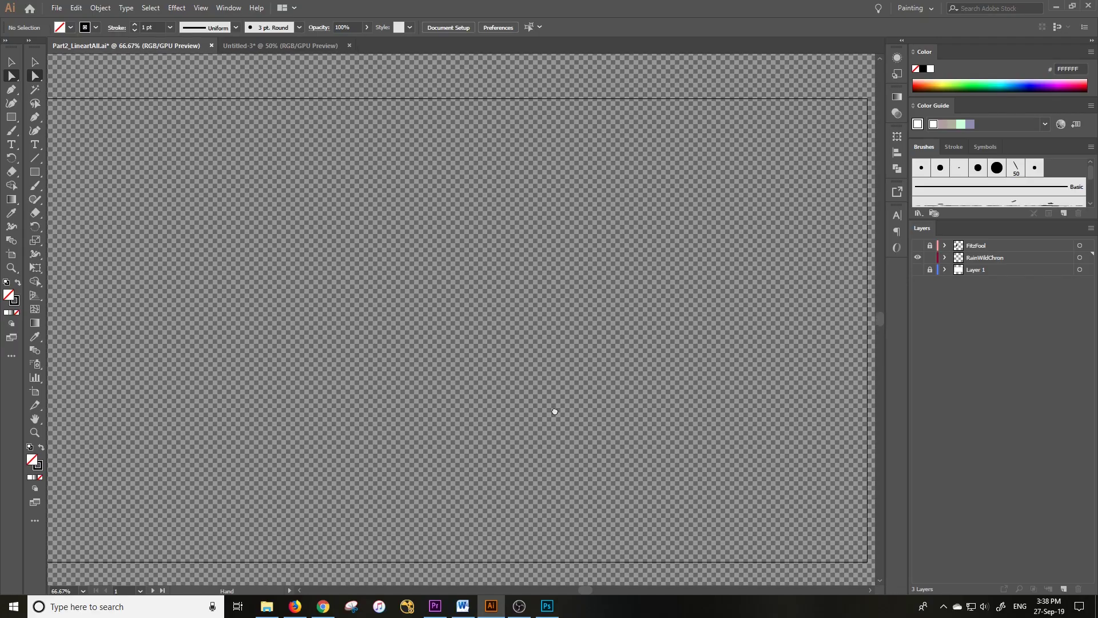
pyautogui.moveTo(555, 411); pyautogui.dragTo(574, 404)
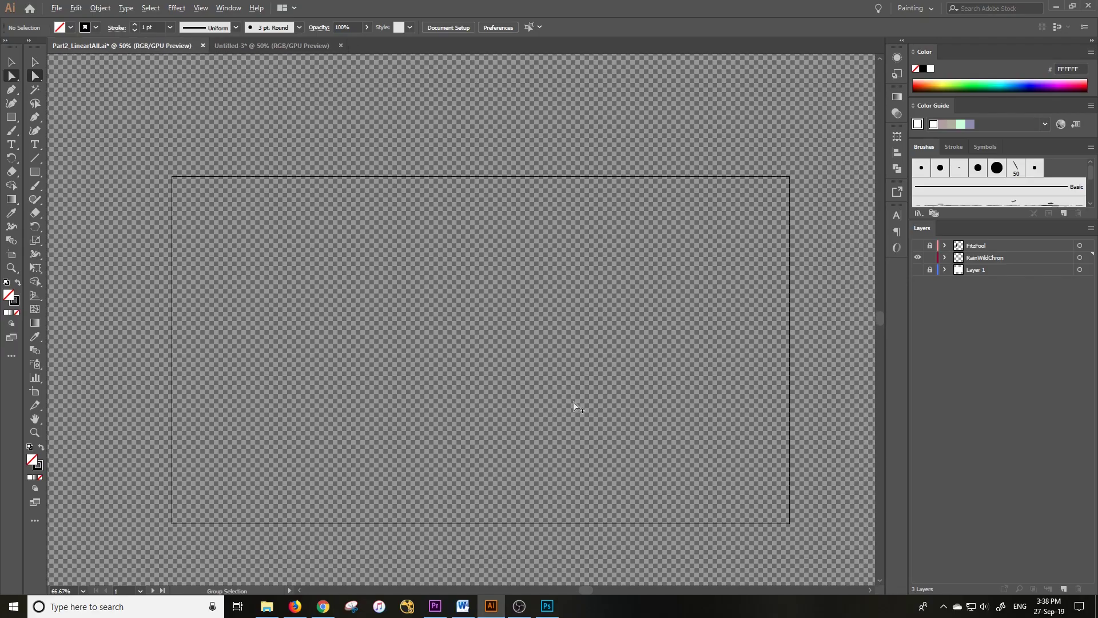
pyautogui.press('alt')
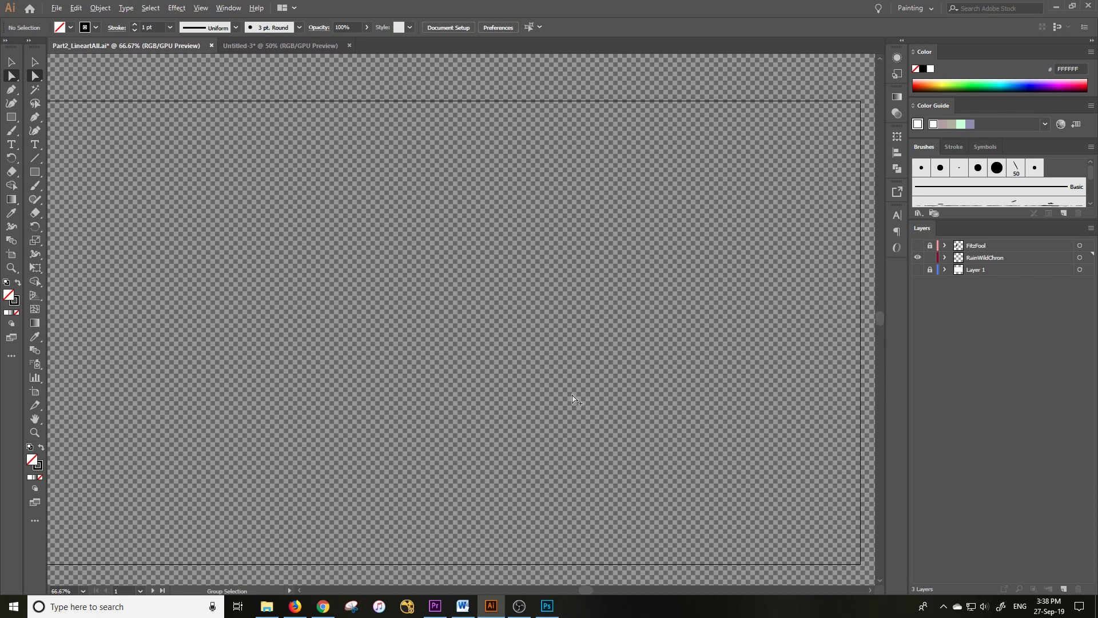
pyautogui.click(226, 8)
pyautogui.moveTo(366, 59)
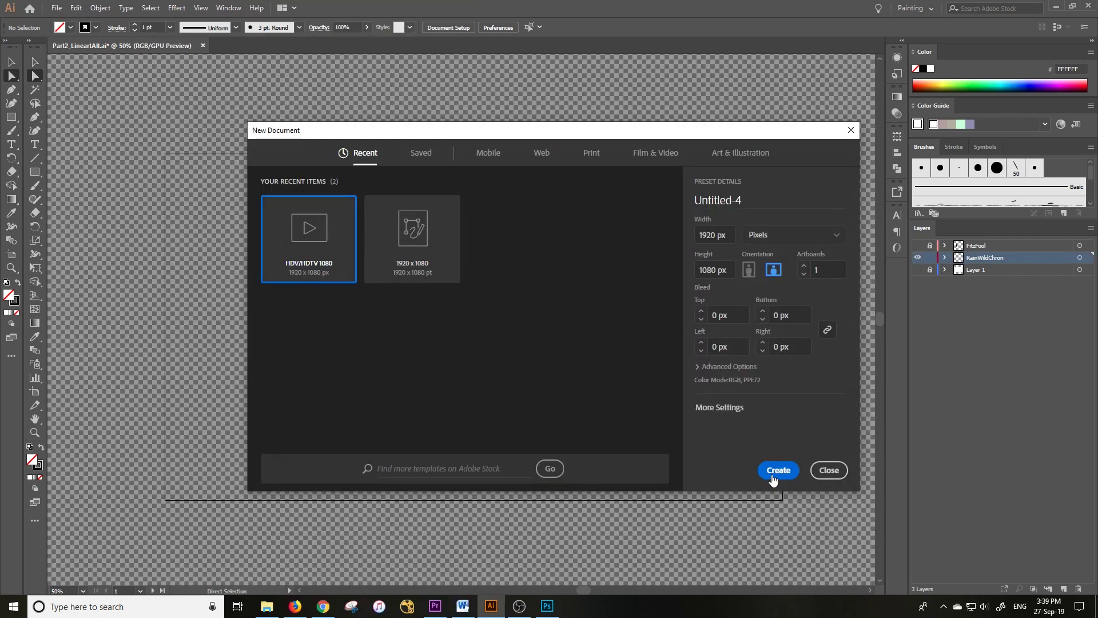
# Step: Create a new 1920 x 1080 px document from the HDV/HDTV 1080 preset
pyautogui.click(773, 480)
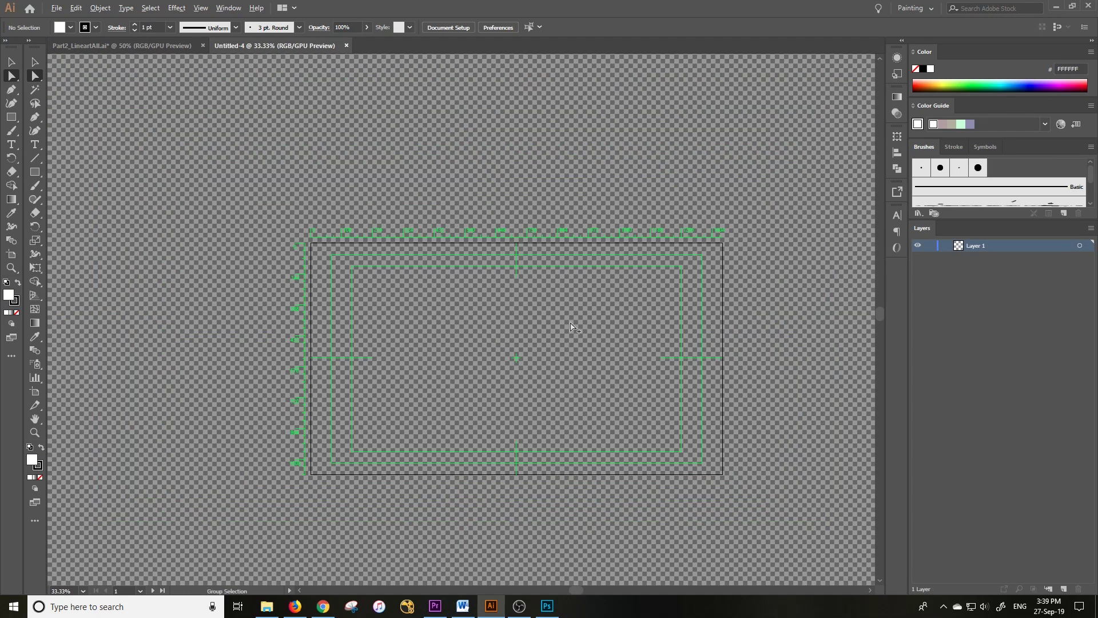
pyautogui.scroll(1, 571, 327)
# Step: Turn off the center mark, cross hairs and video safe areas for Artboard 1 in its artboard options
pyautogui.click(228, 7)
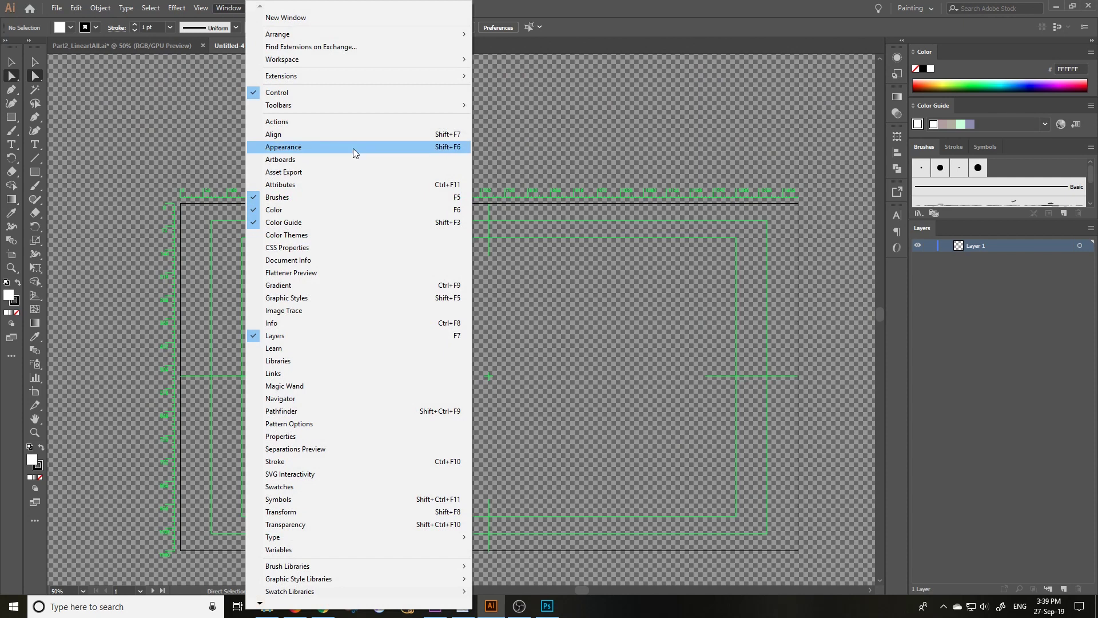
pyautogui.click(351, 160)
pyautogui.click(341, 279)
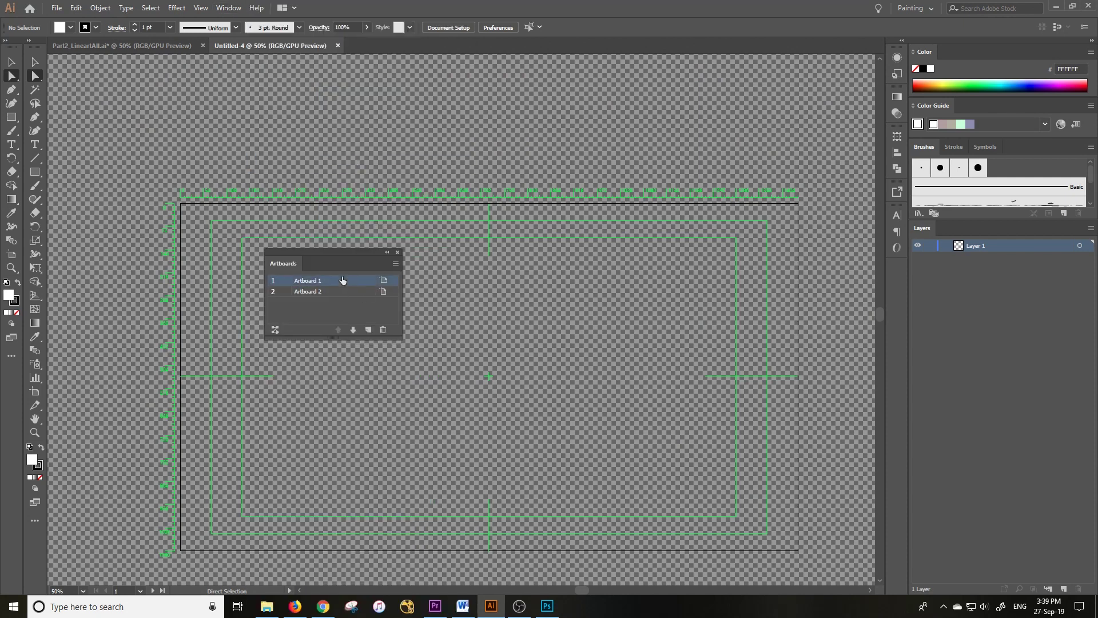
pyautogui.click(387, 285)
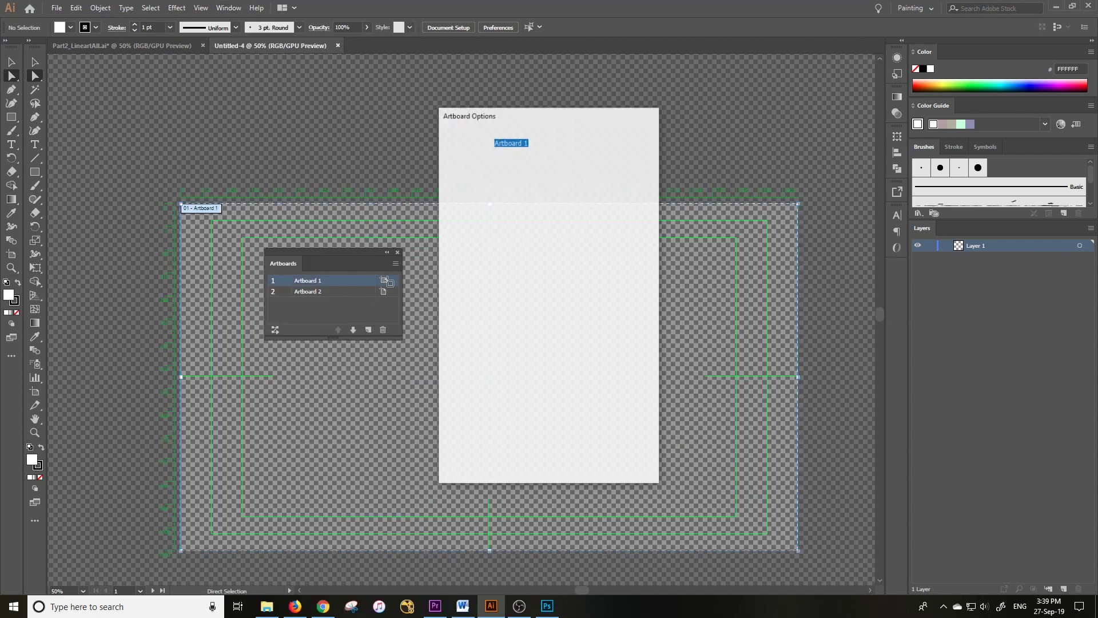
pyautogui.click(481, 275)
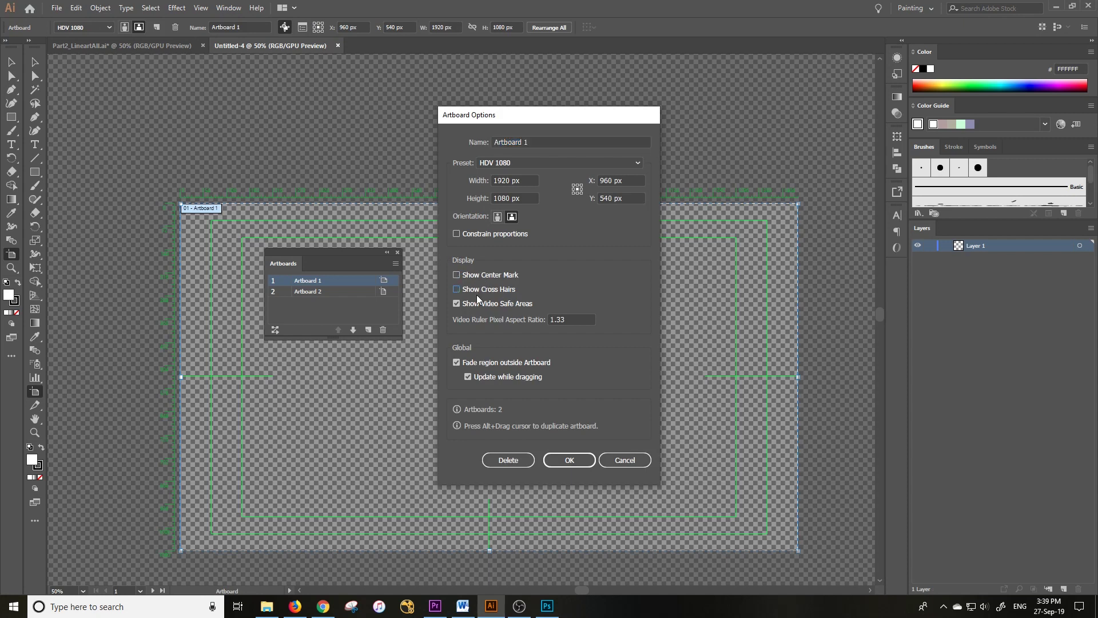
pyautogui.click(574, 460)
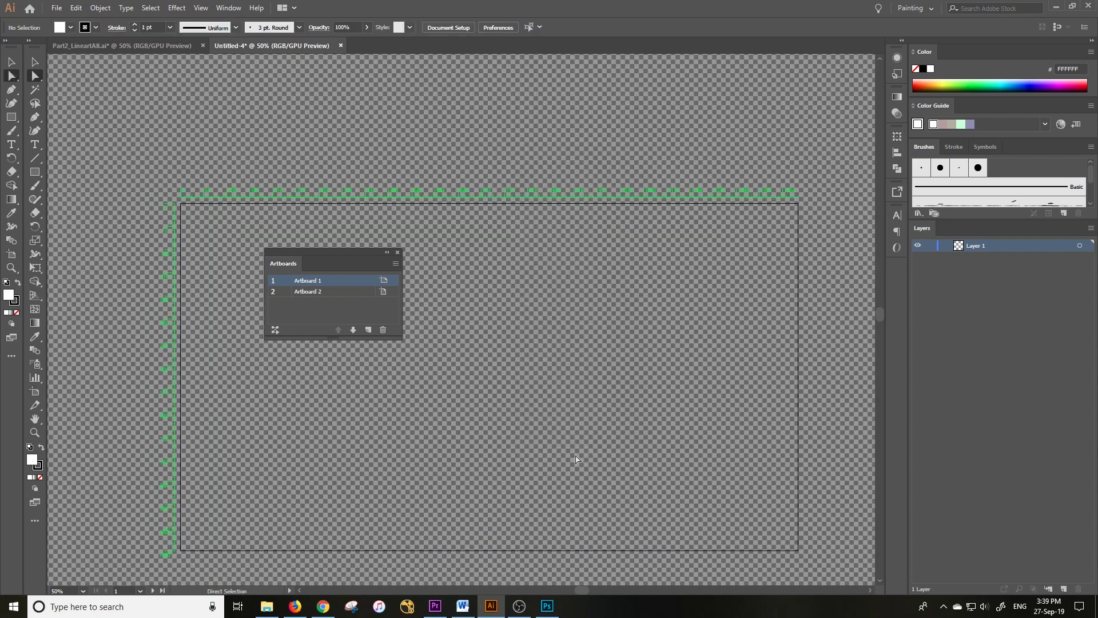
pyautogui.click(398, 253)
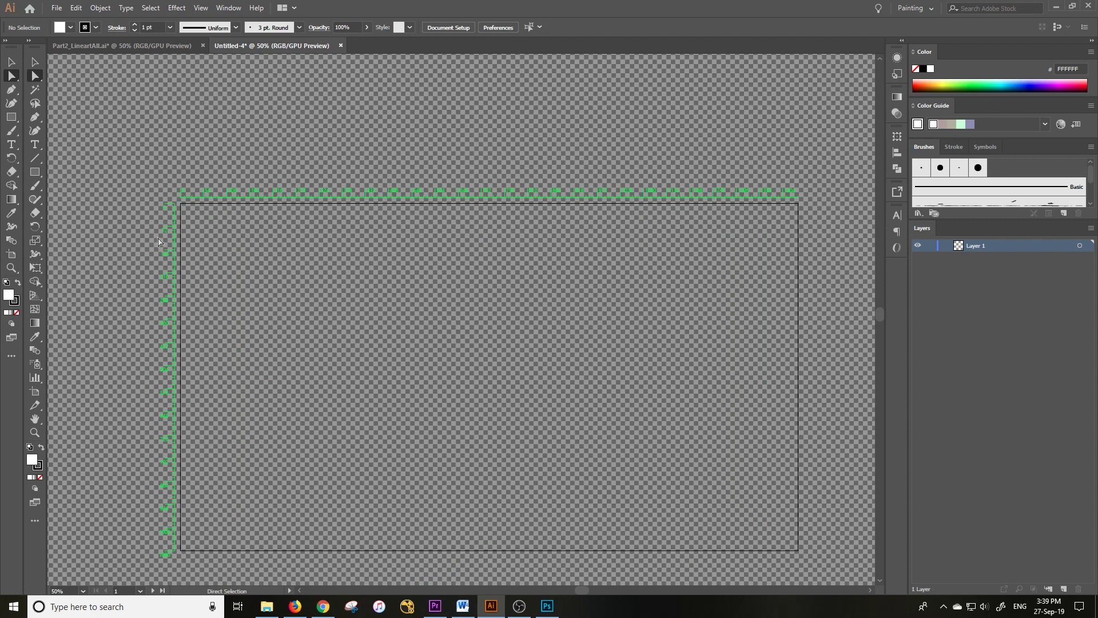
# Step: Hide the green video rulers around the artboard of the new document
pyautogui.click(201, 8)
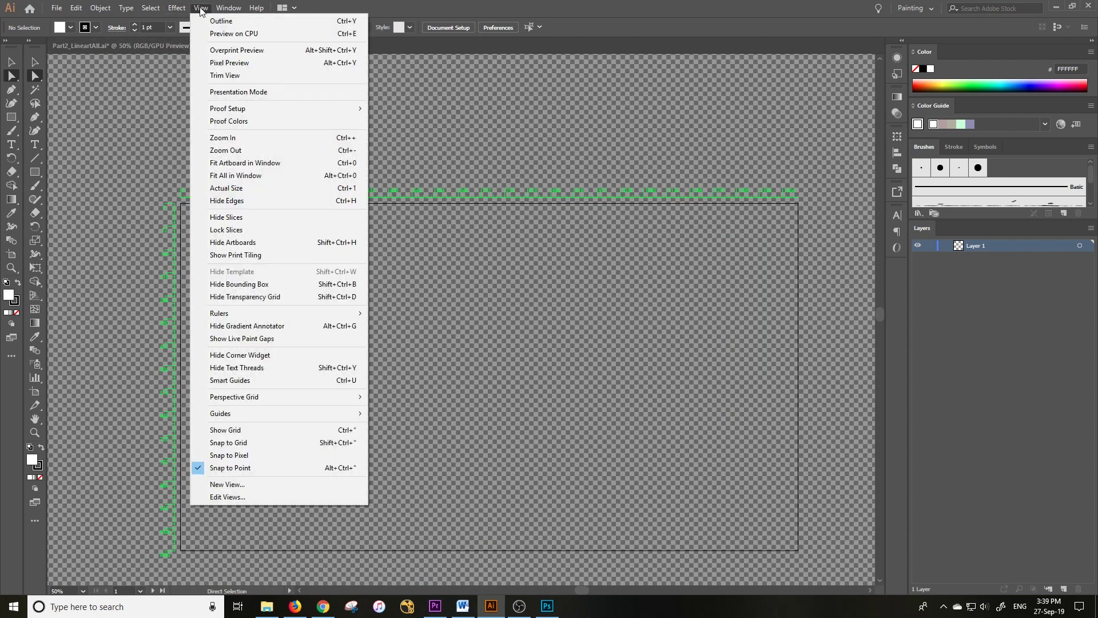
pyautogui.moveTo(288, 314)
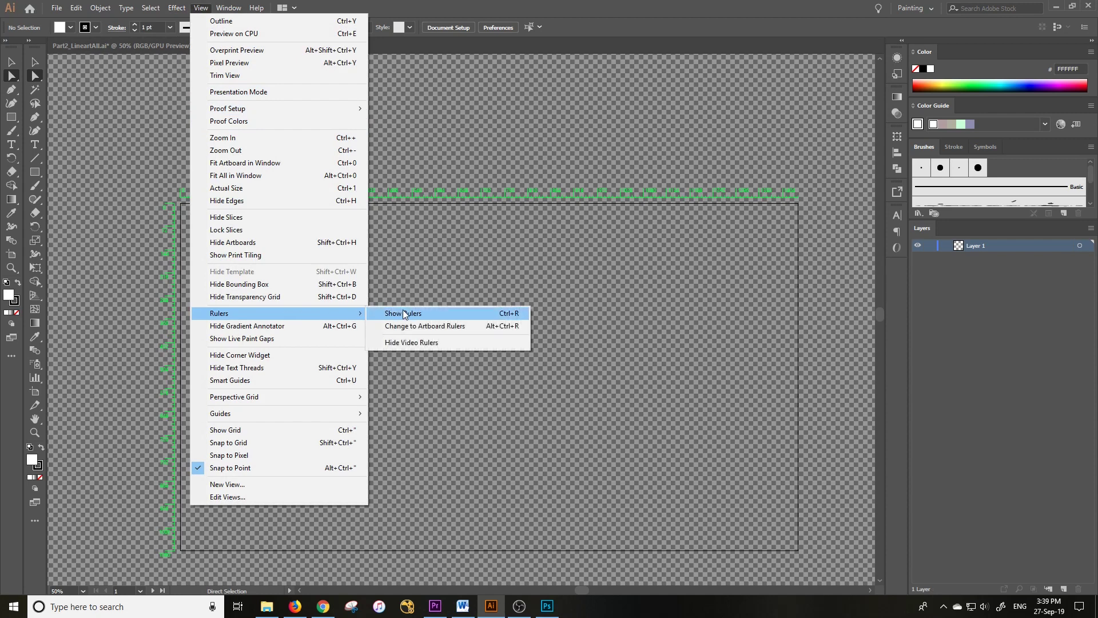
pyautogui.click(421, 342)
pyautogui.moveTo(672, 342); pyautogui.dragTo(636, 311)
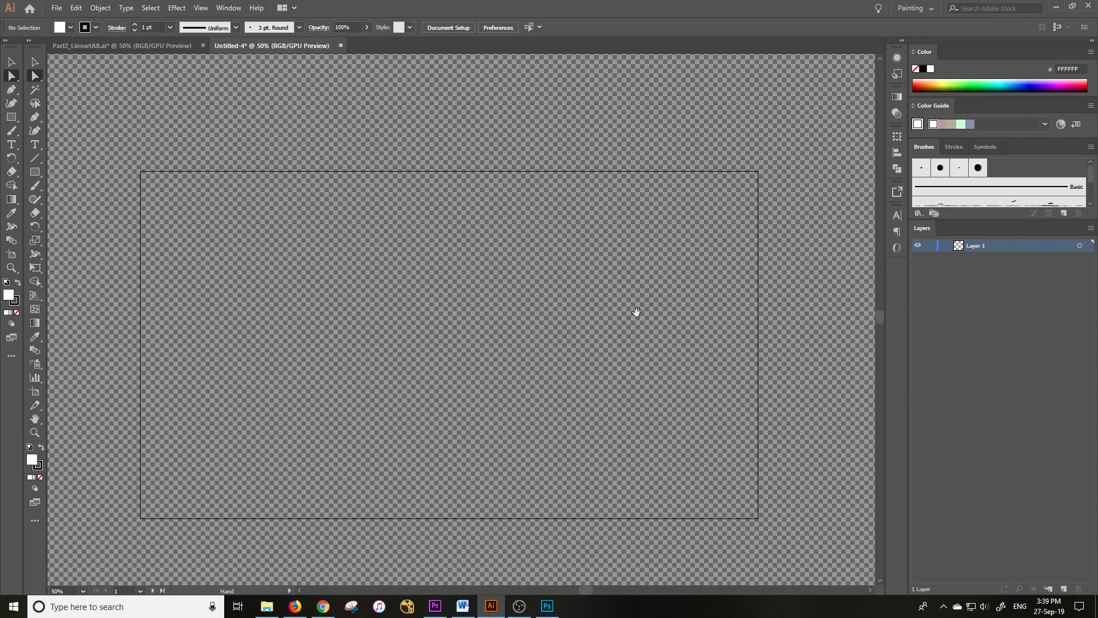
# Step: Add a second layer above Layer 1, and make Layer 1 the active layer again
pyautogui.click(992, 355)
pyautogui.click(1063, 589)
pyautogui.click(977, 258)
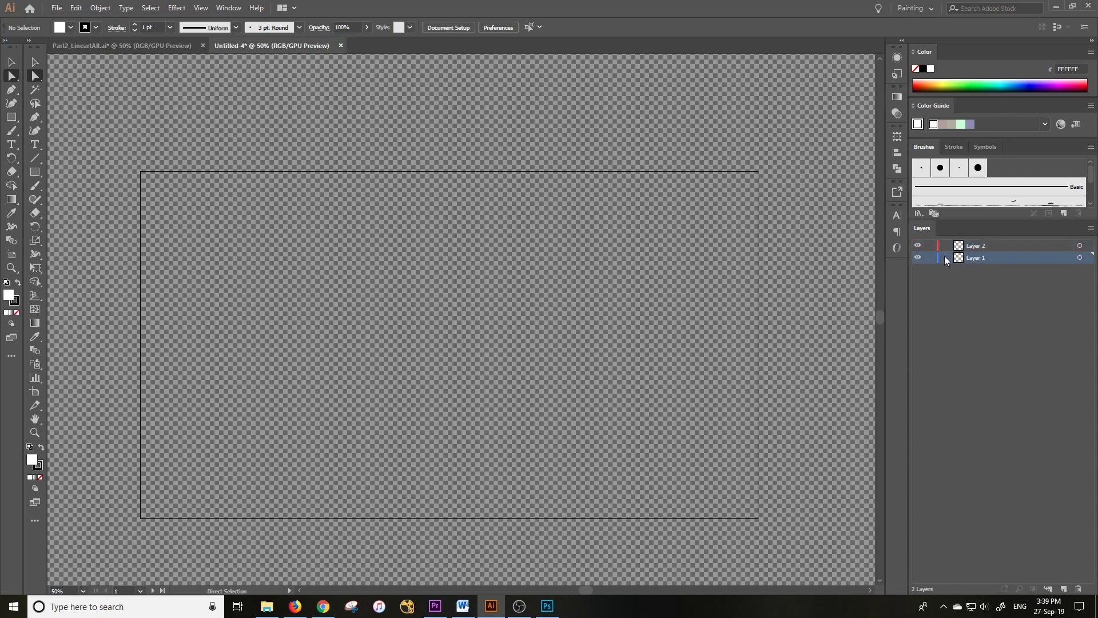
# Step: Cover the artboard on Layer 1 with a white rectangle about 1922 x 1086 px, and lock Layer 1 to work on Layer 2
pyautogui.click(11, 116)
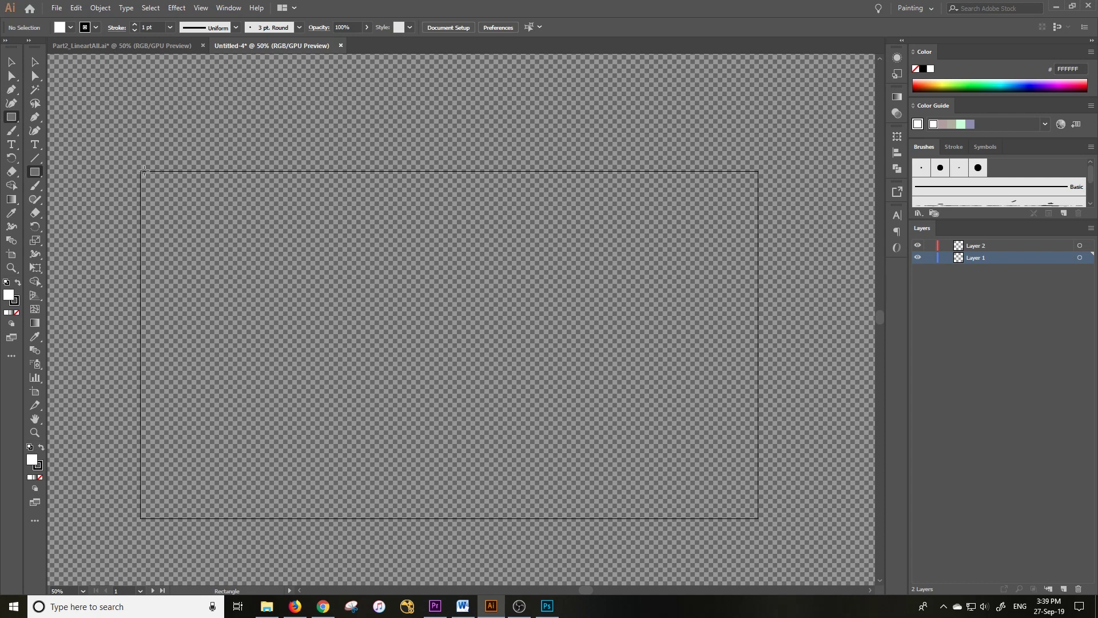
pyautogui.moveTo(140, 171); pyautogui.dragTo(378, 313)
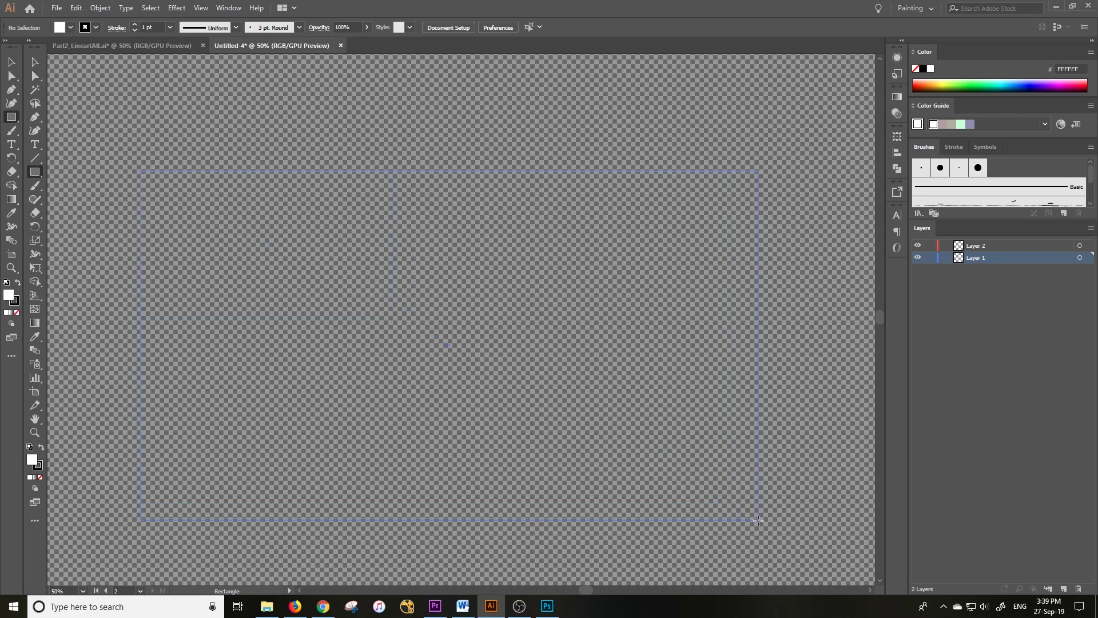
pyautogui.moveTo(758, 520); pyautogui.dragTo(758, 521)
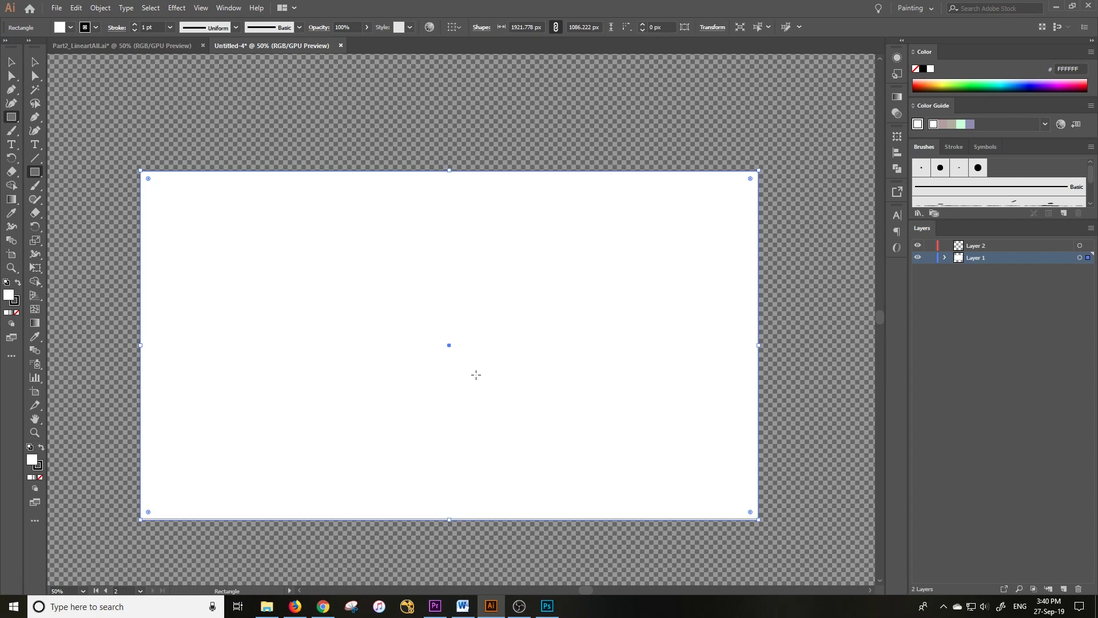
pyautogui.click(930, 258)
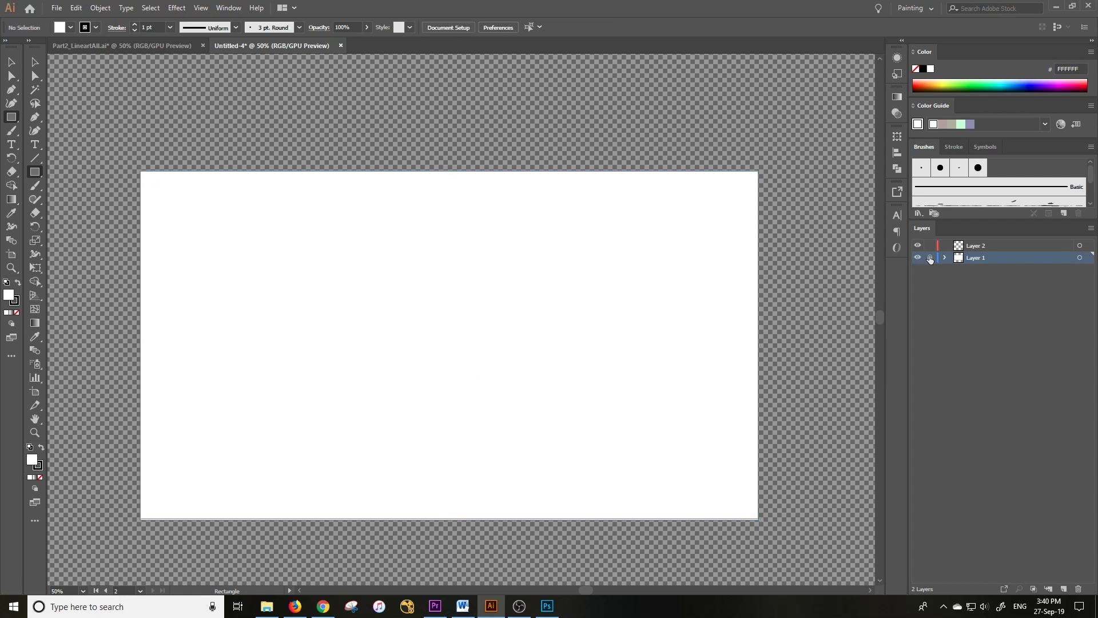
pyautogui.click(984, 246)
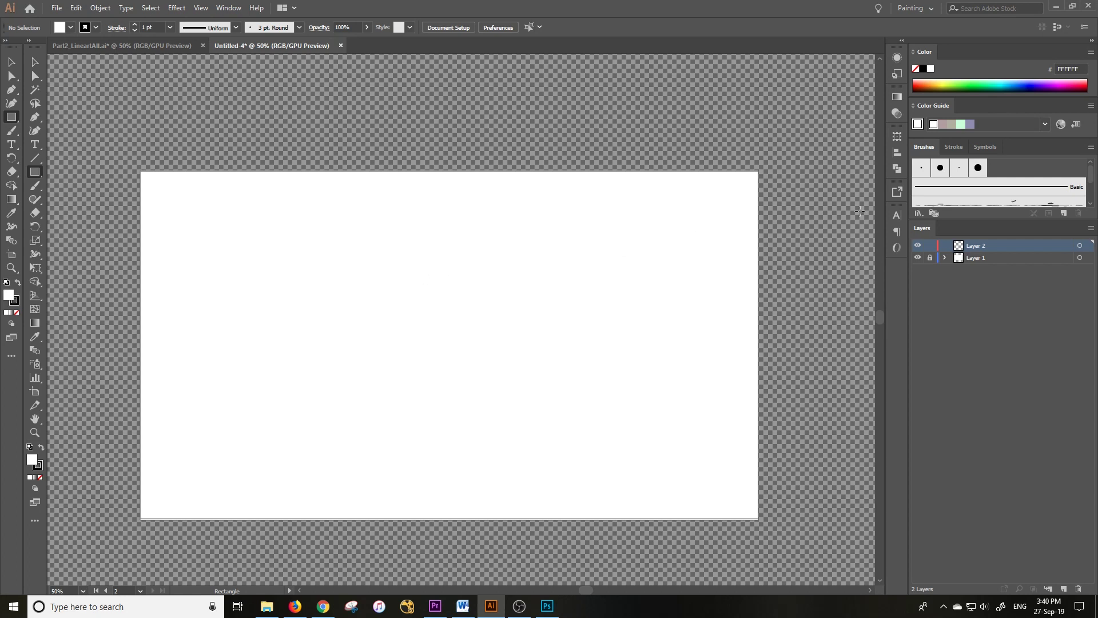
# Step: Create a new calligraphic brush with angle, roundness and size controlled by Pressure, and a size variation of 7 pt
pyautogui.click(1062, 213)
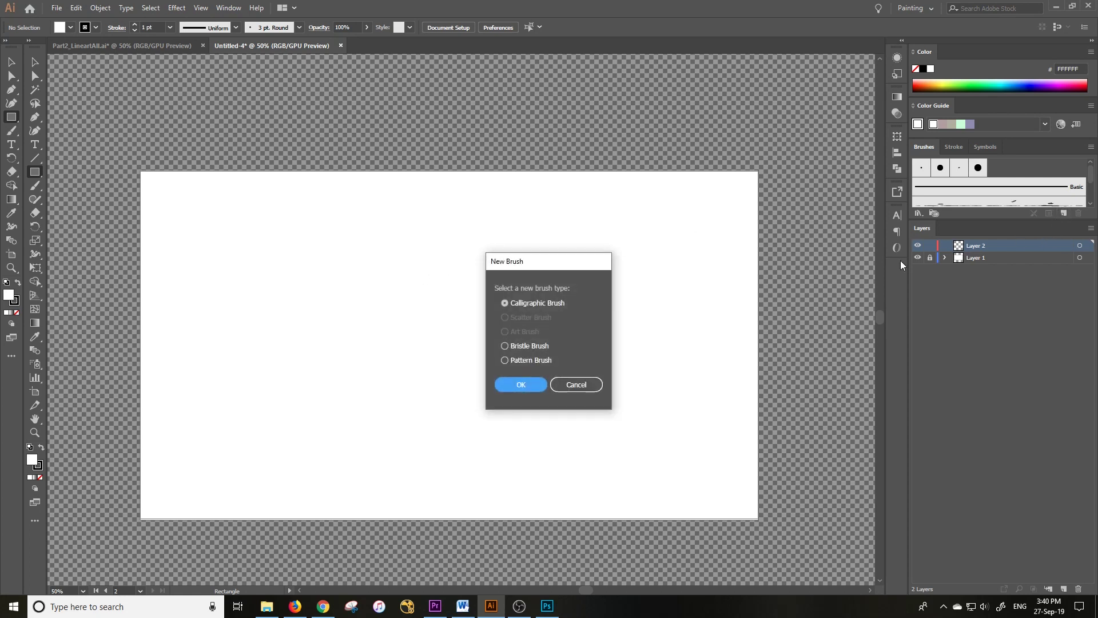
pyautogui.click(520, 382)
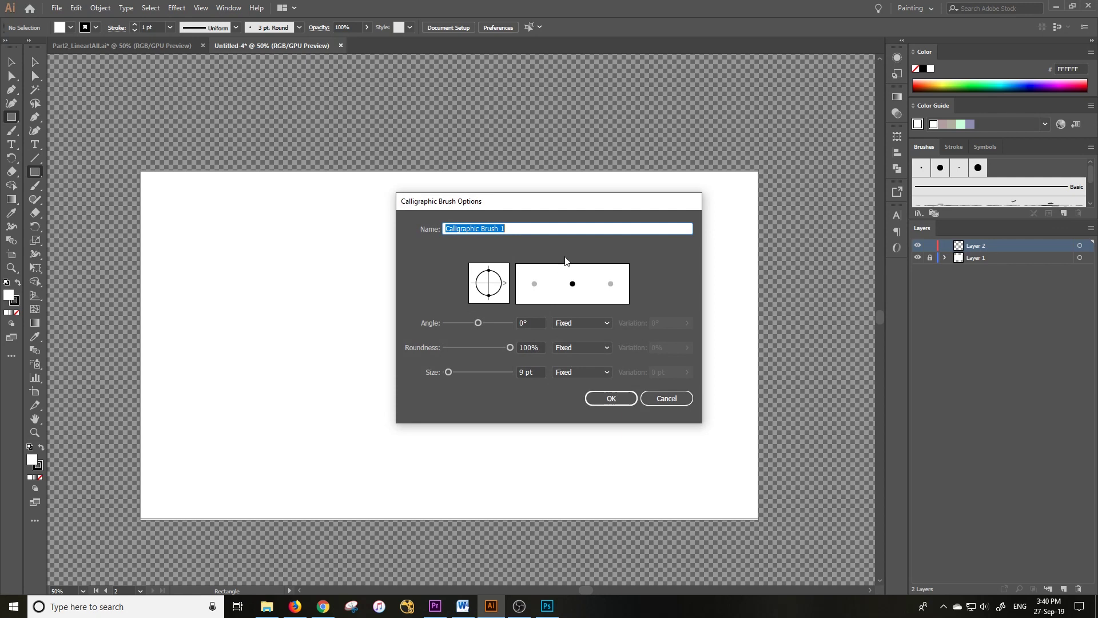
pyautogui.click(581, 324)
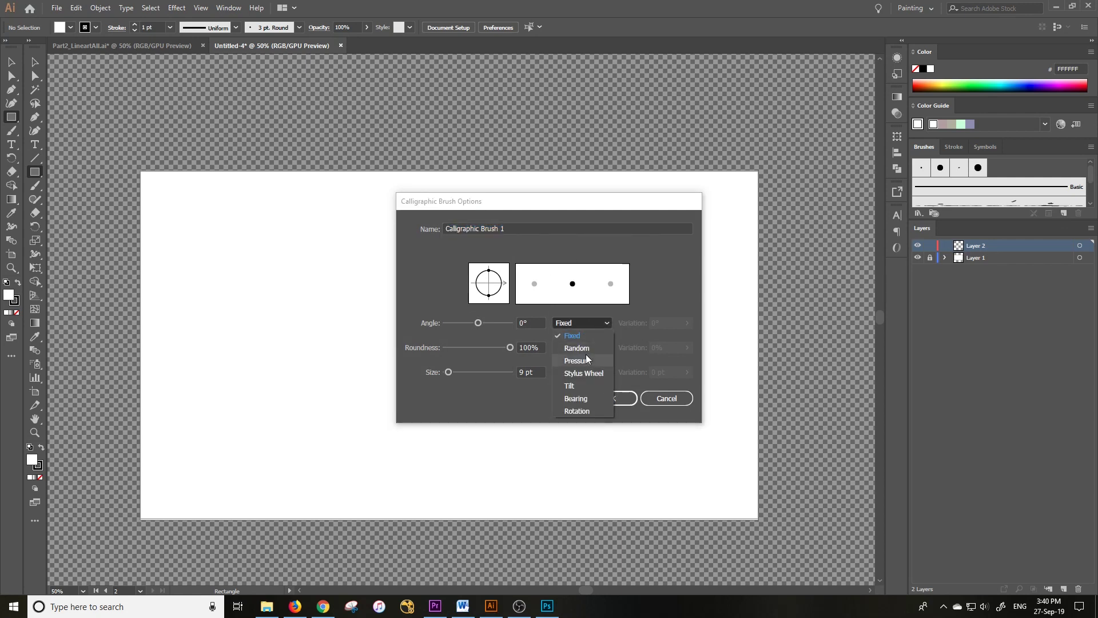
pyautogui.click(586, 361)
pyautogui.click(591, 349)
pyautogui.click(588, 385)
pyautogui.click(591, 372)
pyautogui.click(590, 408)
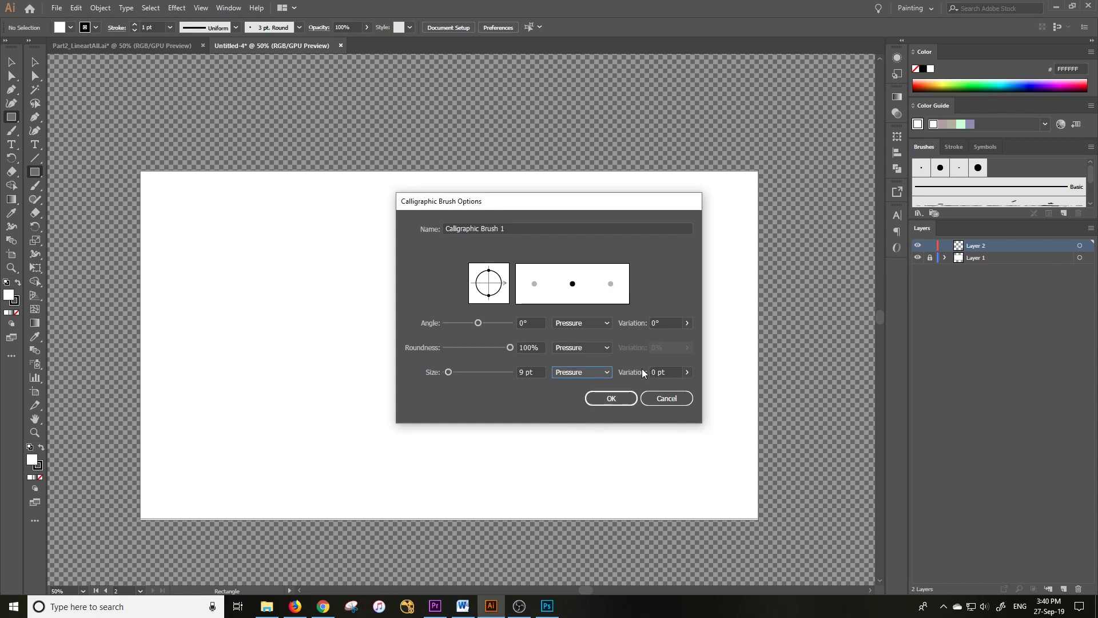
pyautogui.click(687, 372)
pyautogui.moveTo(650, 386); pyautogui.dragTo(676, 392)
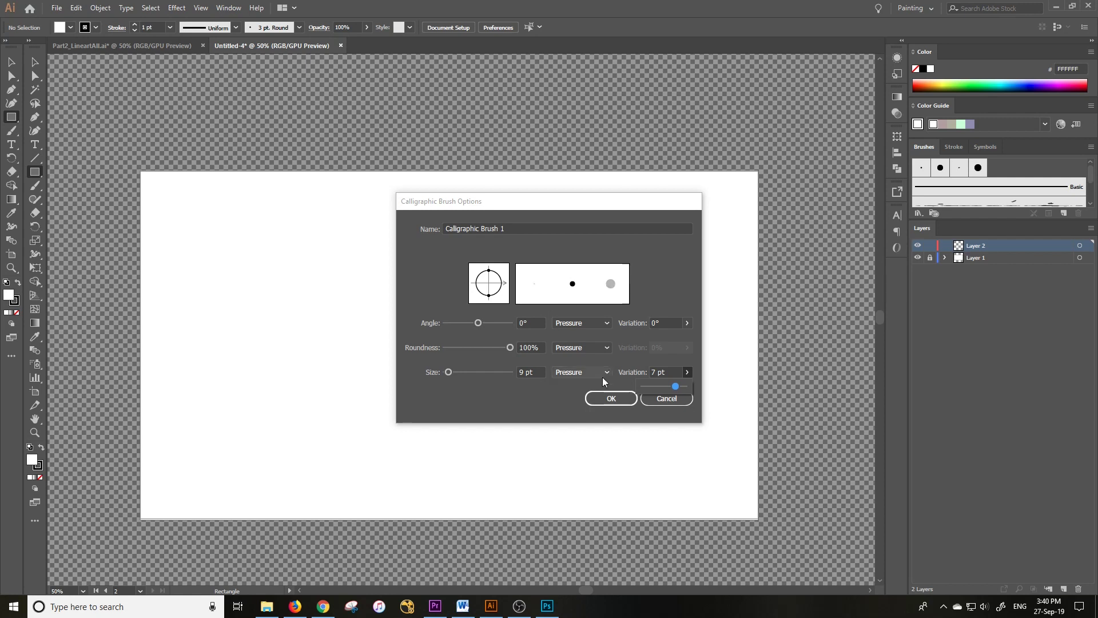
pyautogui.click(609, 398)
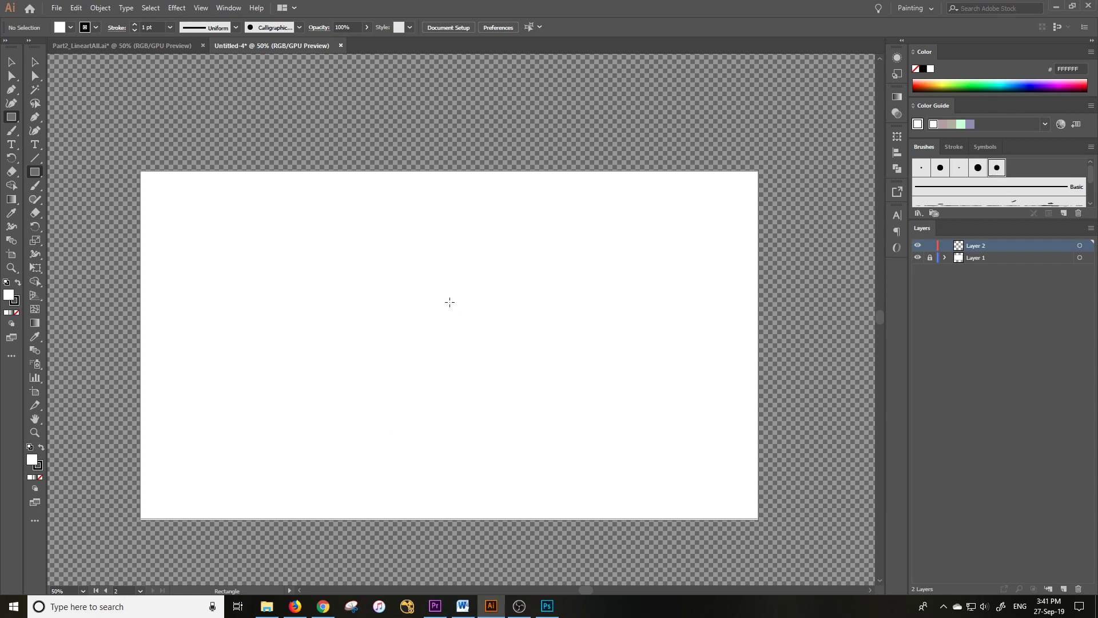
# Step: Paint a looping freehand test stroke on Layer 2 with the new calligraphic brush, and delete it
pyautogui.press('b')
pyautogui.moveTo(473, 259)
pyautogui.mouseDown()
pyautogui.moveTo(482, 298)
pyautogui.moveTo(456, 303)
pyautogui.moveTo(501, 332)
pyautogui.moveTo(569, 254)
pyautogui.moveTo(598, 254)
pyautogui.moveTo(636, 346)
pyautogui.moveTo(638, 376)
pyautogui.moveTo(609, 410)
pyautogui.moveTo(564, 420)
pyautogui.moveTo(471, 404)
pyautogui.moveTo(395, 384)
pyautogui.moveTo(336, 339)
pyautogui.mouseUp()
pyautogui.press('v')
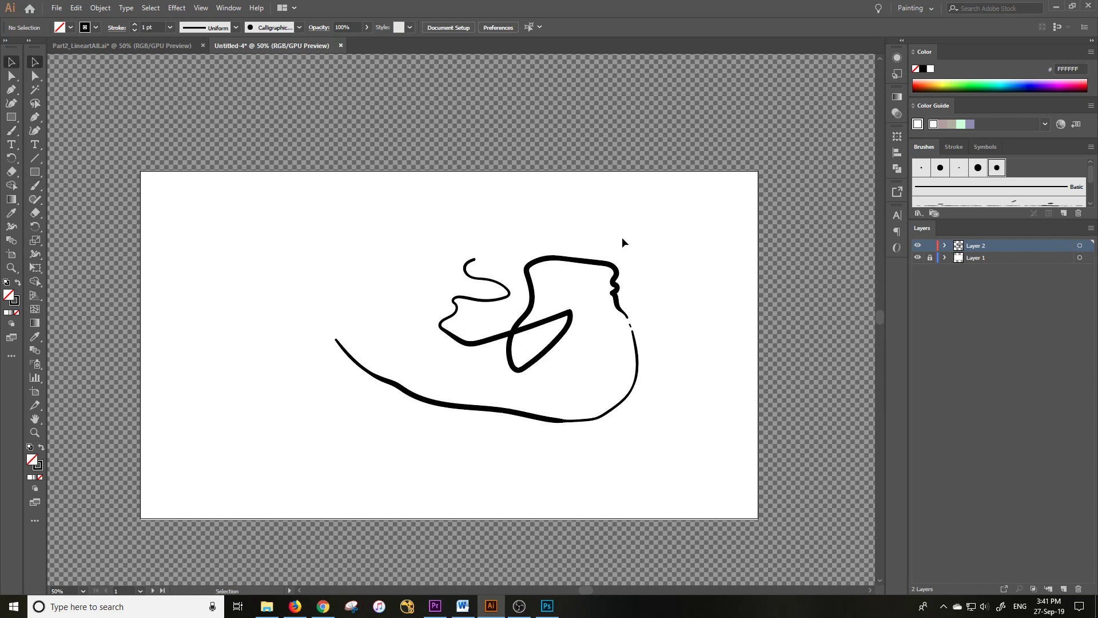
pyautogui.moveTo(704, 208); pyautogui.dragTo(354, 430)
pyautogui.press('Delete')
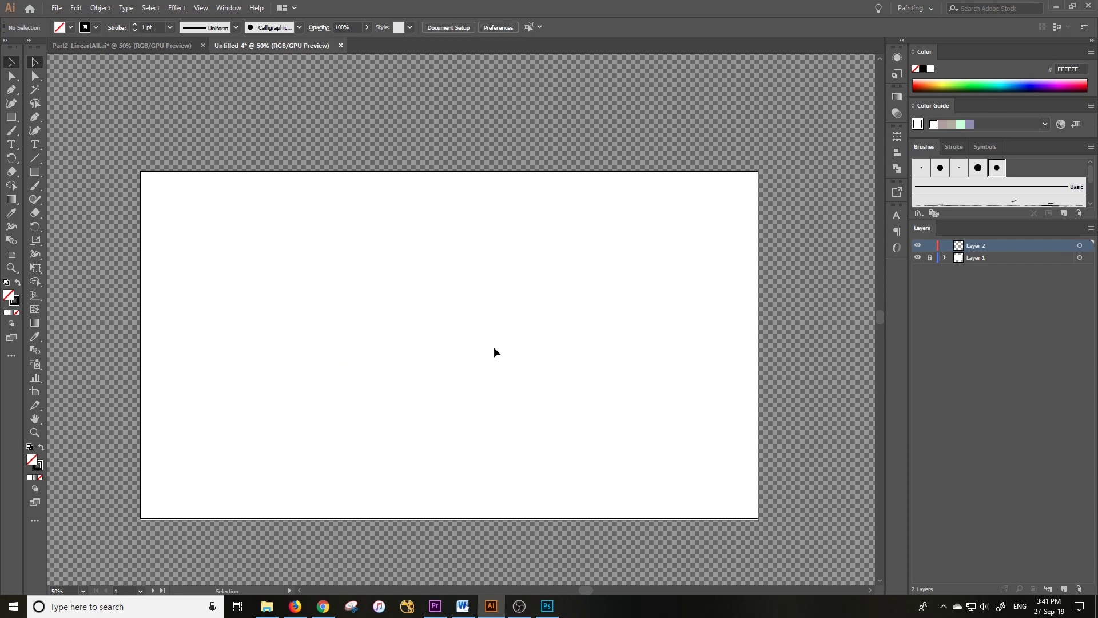
# Step: Paint a winding stroke descending across the artboard, and sharpen its upper-right bend by moving the anchor point outward
pyautogui.press('b')
pyautogui.moveTo(250, 254)
pyautogui.mouseDown()
pyautogui.moveTo(408, 325)
pyautogui.moveTo(561, 346)
pyautogui.moveTo(660, 434)
pyautogui.mouseUp()
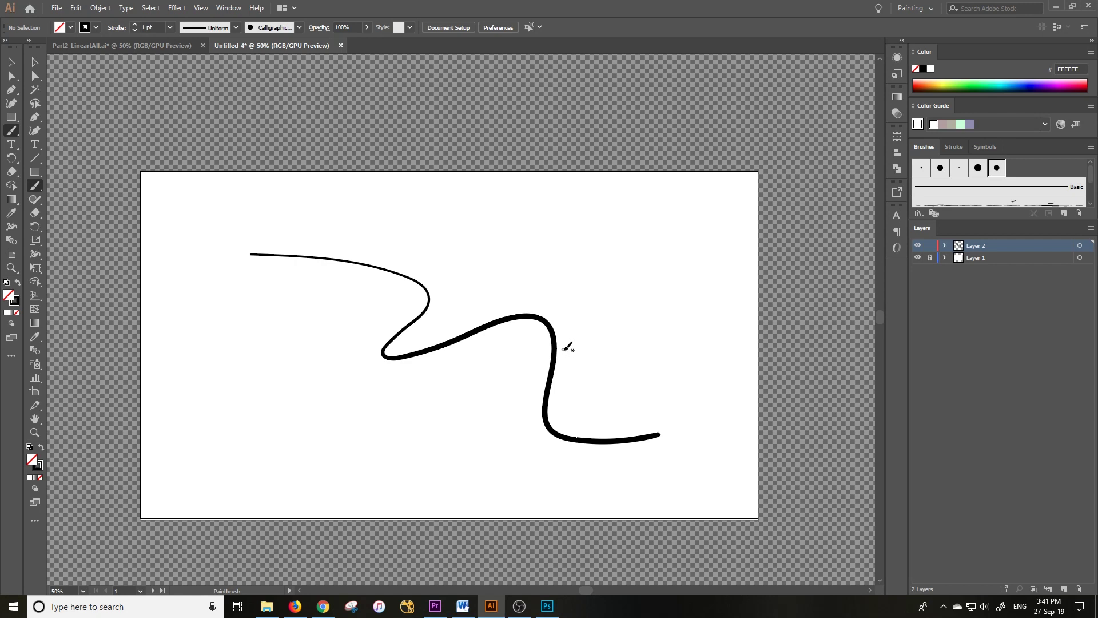
pyautogui.press('a')
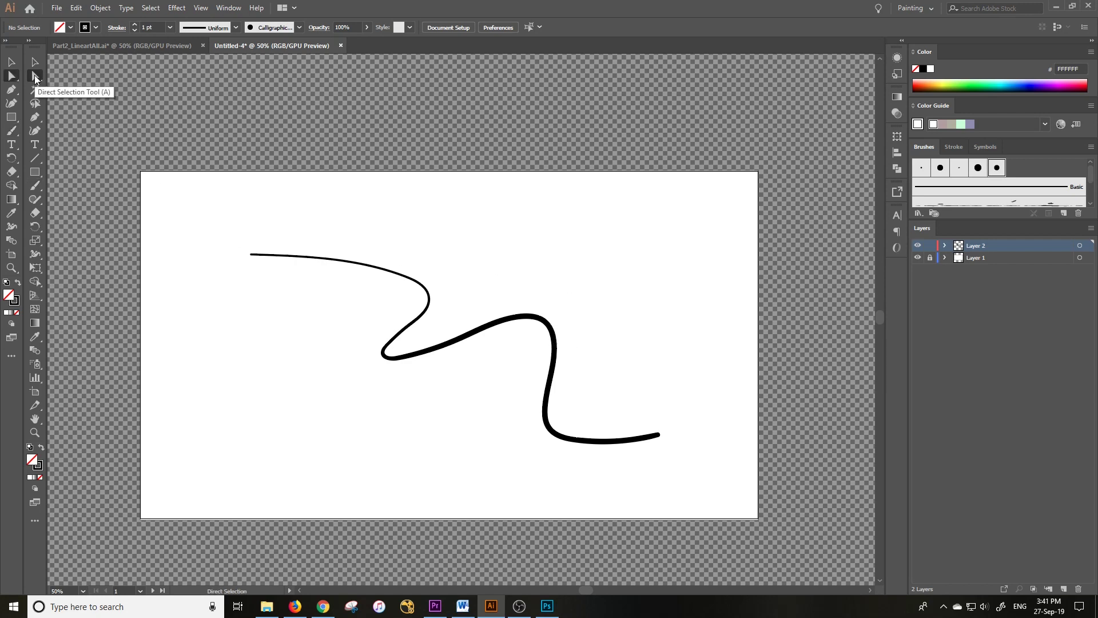
pyautogui.moveTo(594, 289); pyautogui.dragTo(478, 408)
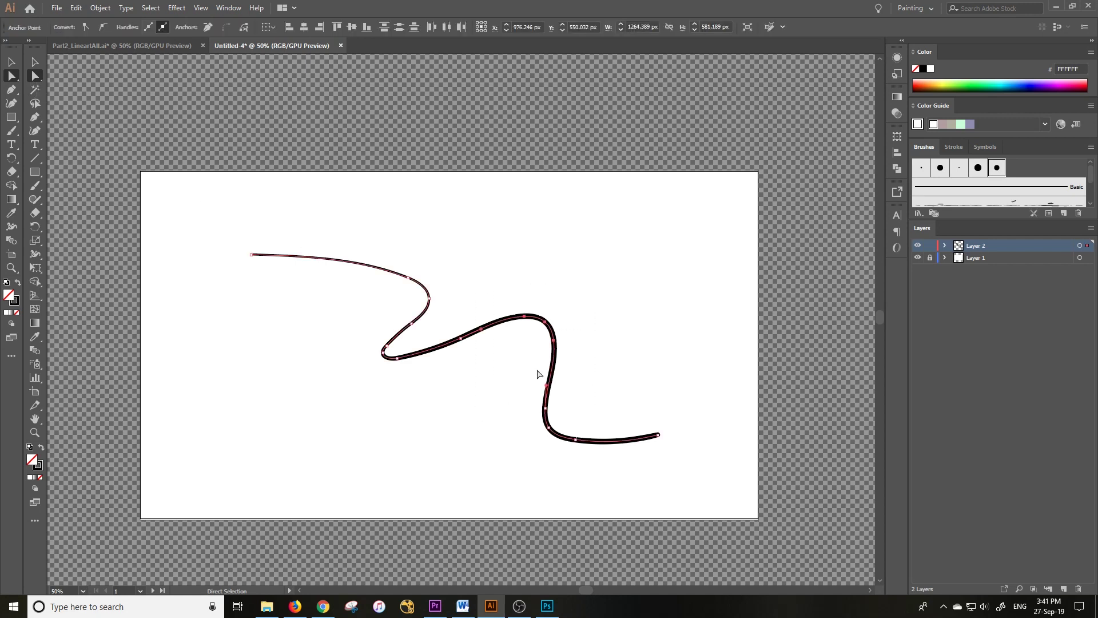
pyautogui.click(548, 322)
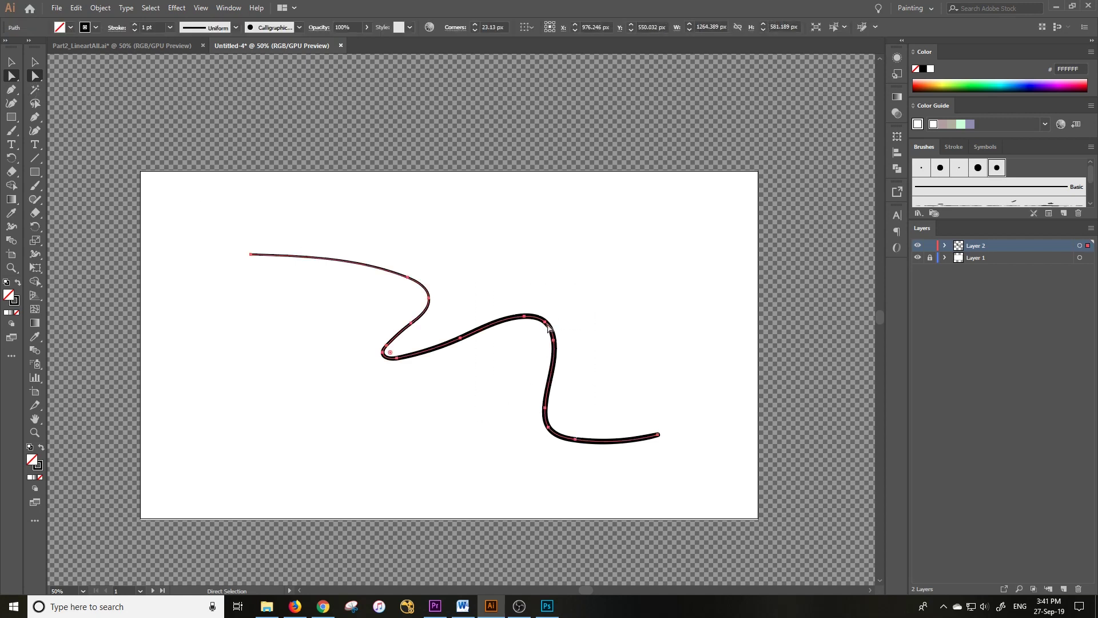
pyautogui.click(546, 322)
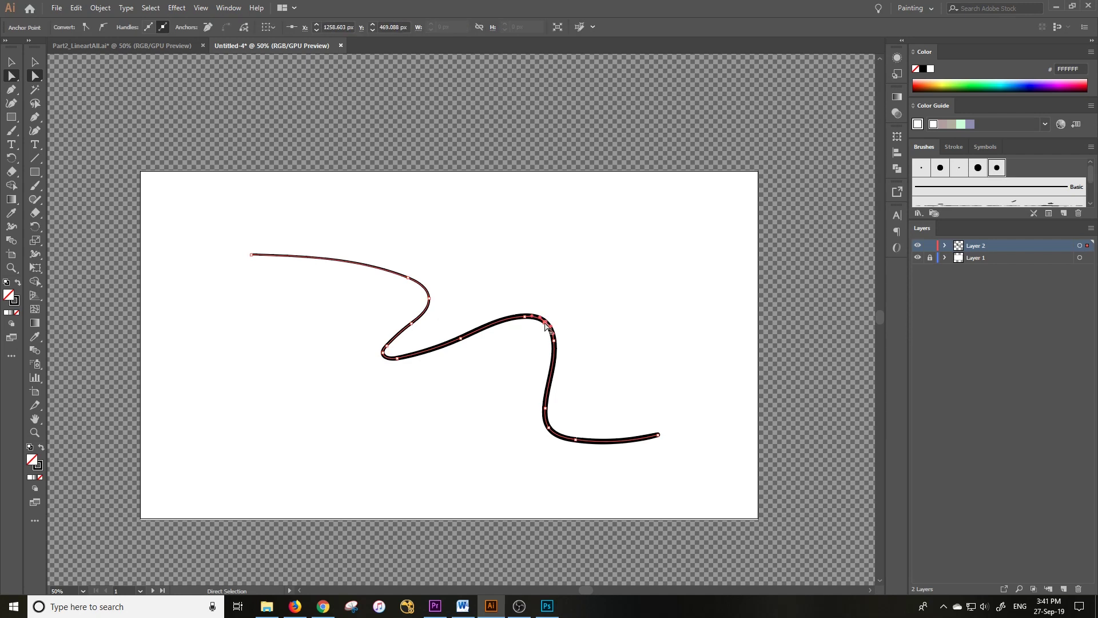
pyautogui.moveTo(549, 324)
pyautogui.mouseDown()
pyautogui.moveTo(559, 308)
pyautogui.moveTo(549, 299)
pyautogui.moveTo(554, 339)
pyautogui.mouseUp()
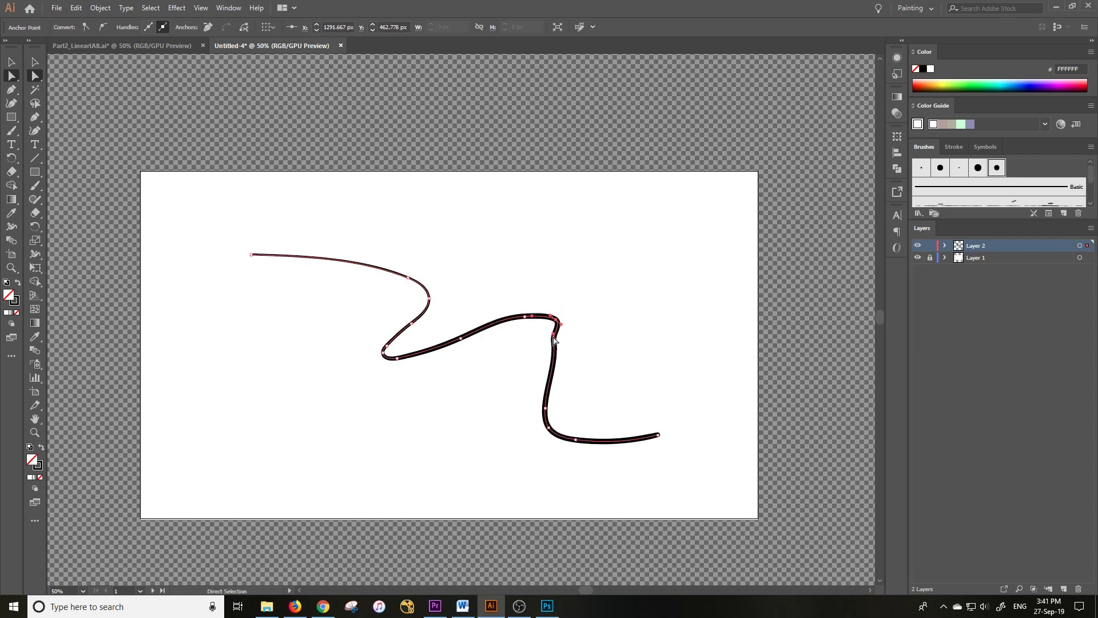
pyautogui.moveTo(553, 339); pyautogui.dragTo(553, 339)
pyautogui.click(589, 300)
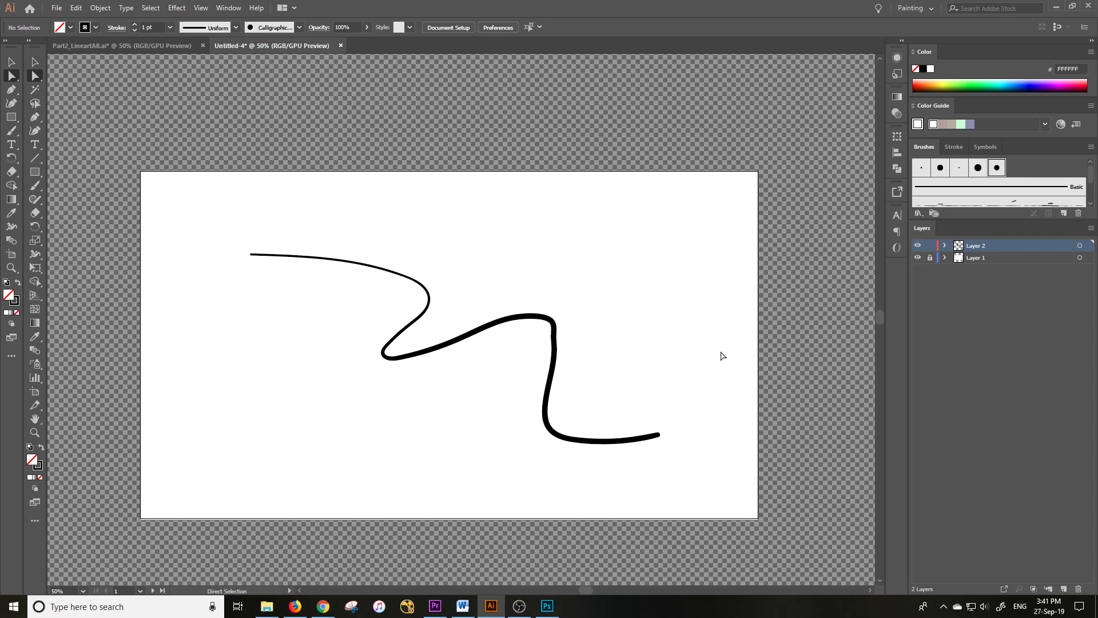
# Step: Select the whole reshaped stroke and delete it from Layer 2
pyautogui.press('v')
pyautogui.moveTo(748, 231); pyautogui.dragTo(345, 445)
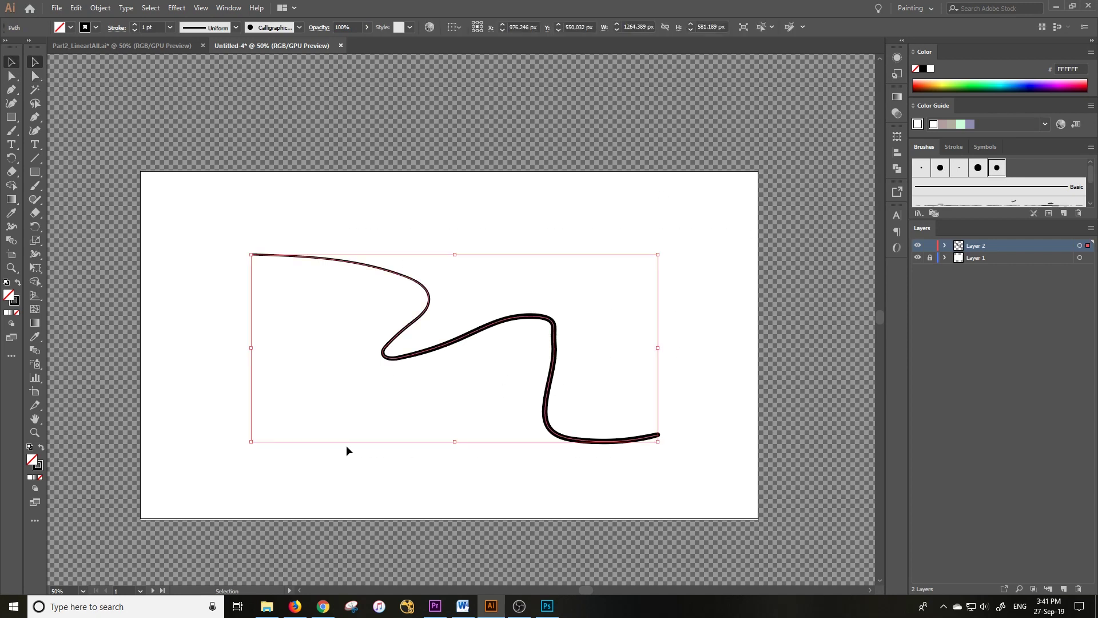
pyautogui.press('Delete')
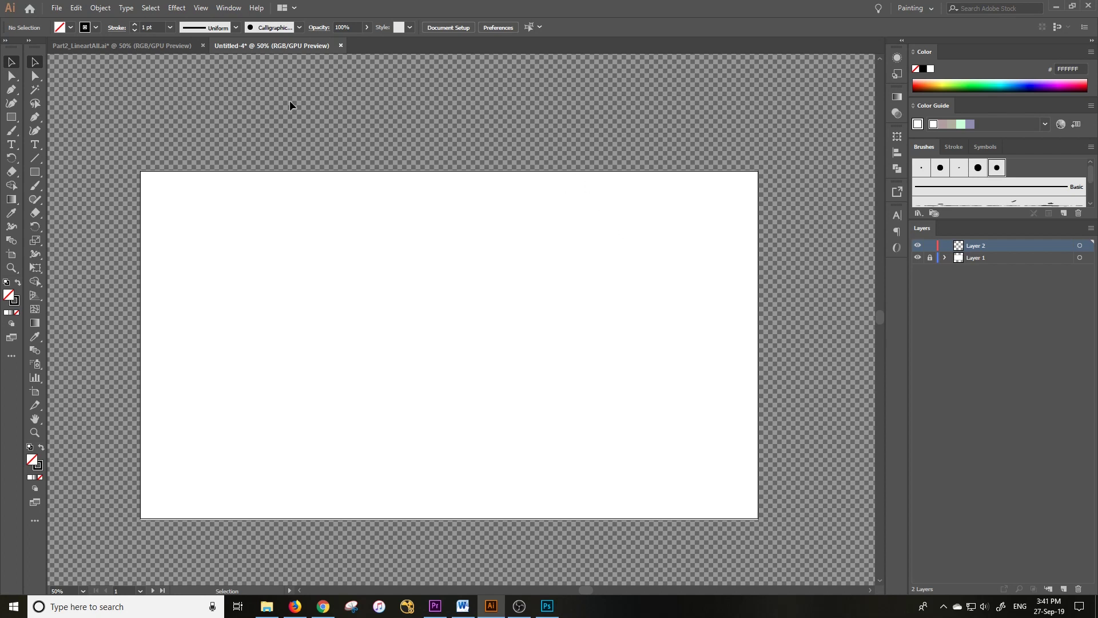
# Step: In the Part2_LineartAll.ai document, show the white background on Layer 1 and expand the RainWildChron layer
pyautogui.click(163, 45)
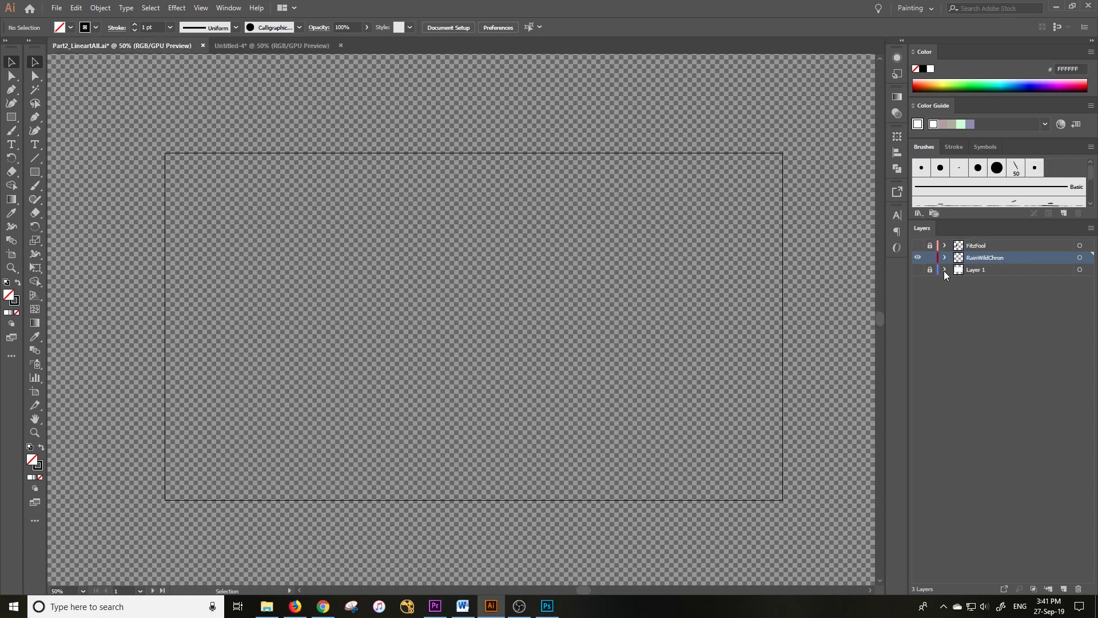
pyautogui.click(917, 269)
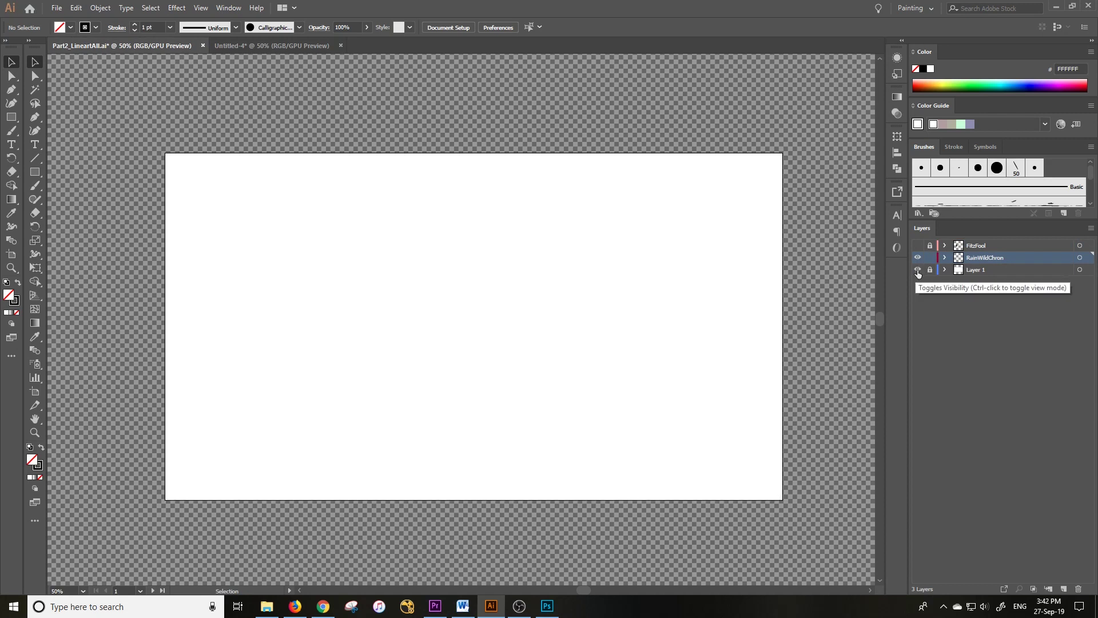
pyautogui.click(945, 258)
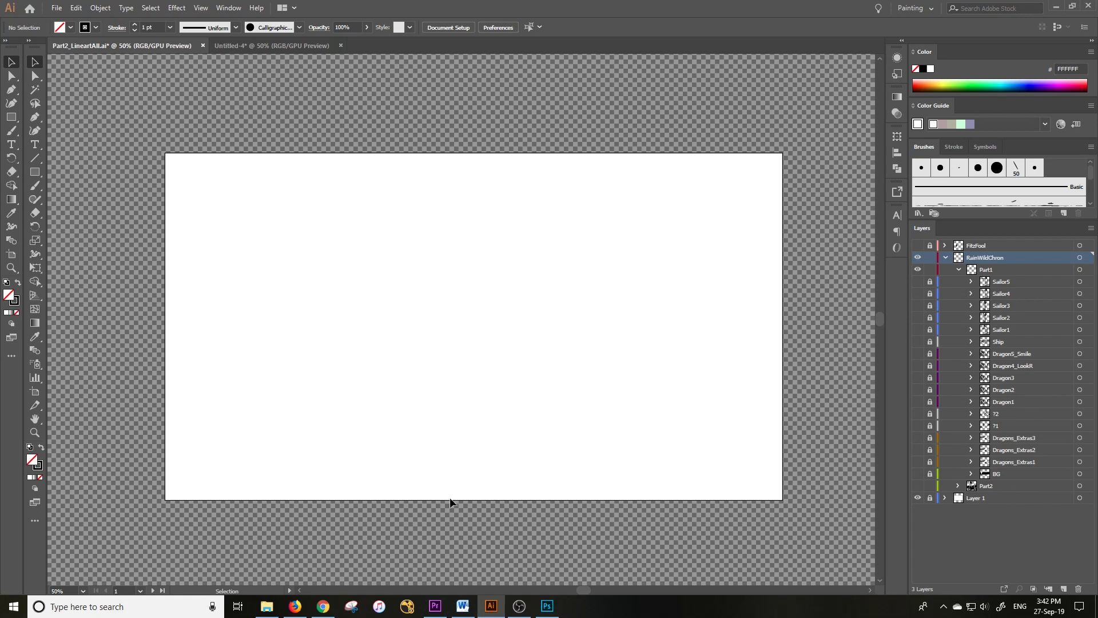
# Step: Check the RainWildChron sequence at 00:00:17:02 in Premiere Pro, and return to Illustrator
pyautogui.click(434, 606)
pyautogui.moveTo(402, 550); pyautogui.dragTo(458, 578)
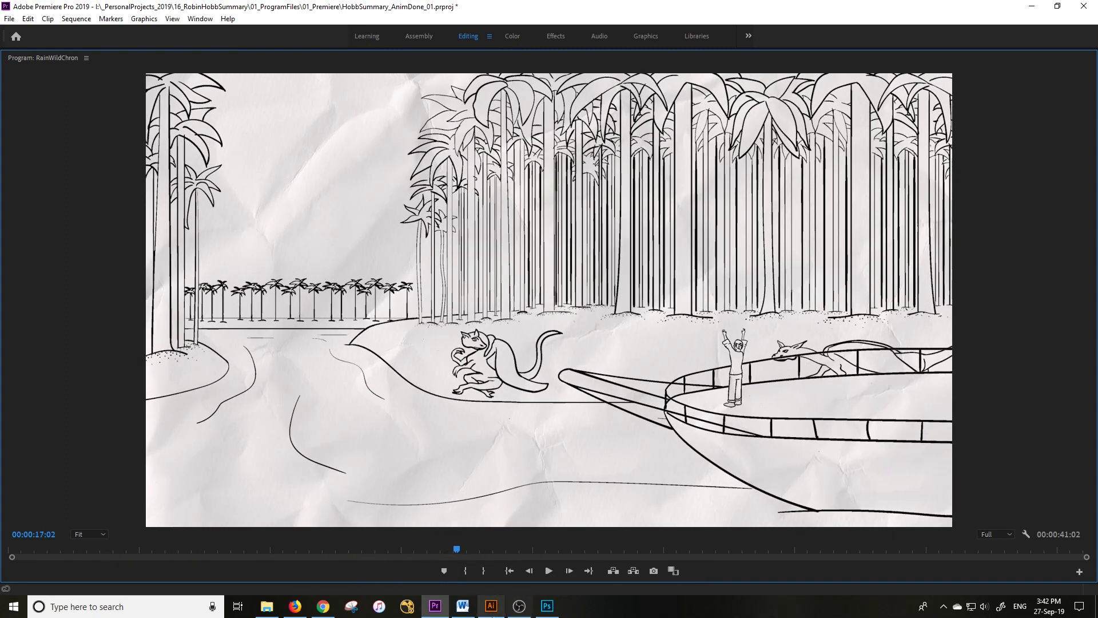
pyautogui.click(491, 605)
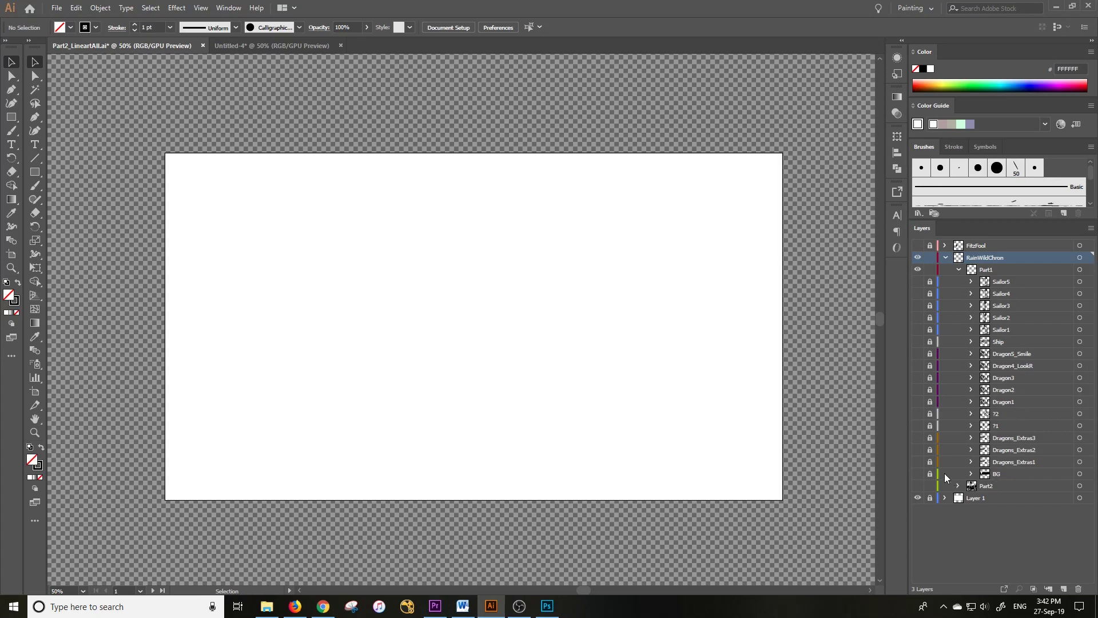
# Step: Show the BG and Dragons_Extras1 sublayers of Part1, and select the Dragons_Extras3 sublayer
pyautogui.click(918, 473)
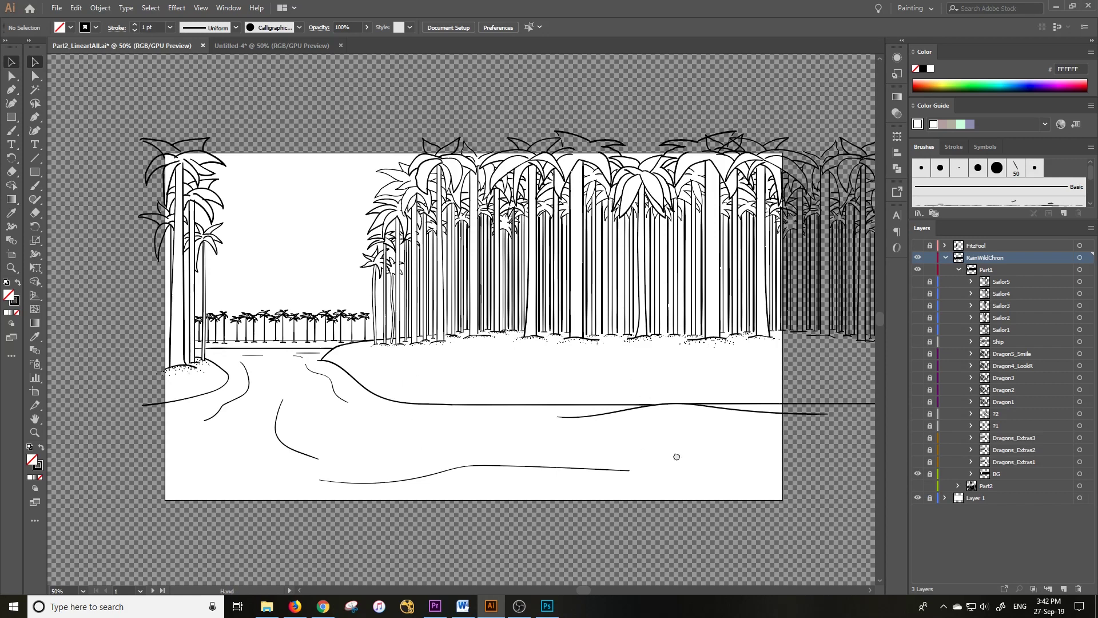
pyautogui.moveTo(672, 453); pyautogui.dragTo(611, 454)
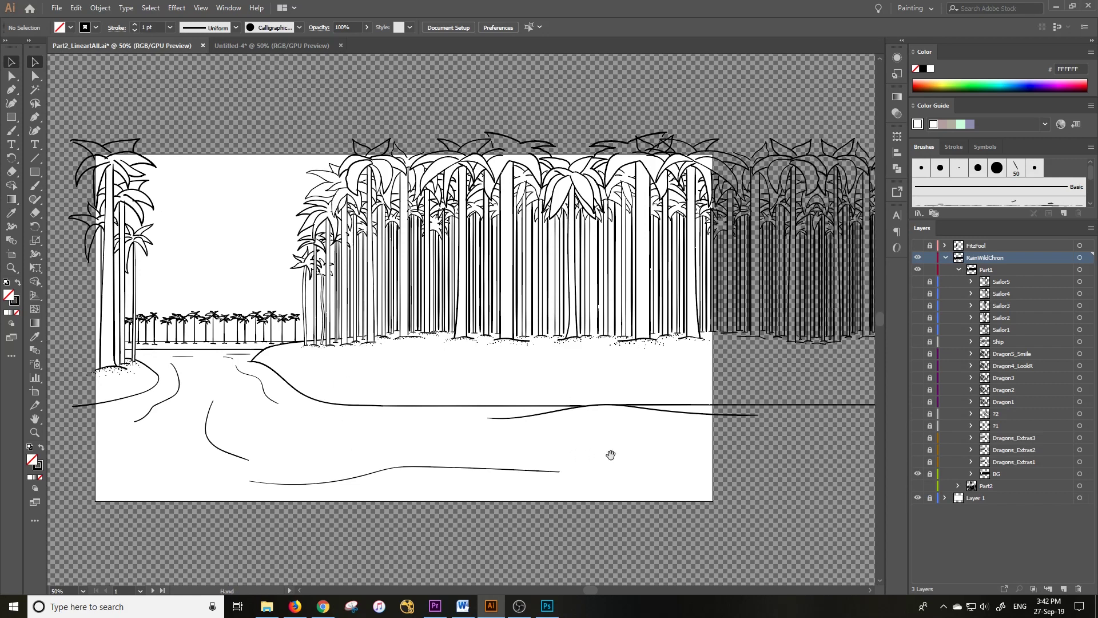
pyautogui.click(917, 462)
pyautogui.moveTo(691, 426); pyautogui.dragTo(563, 426)
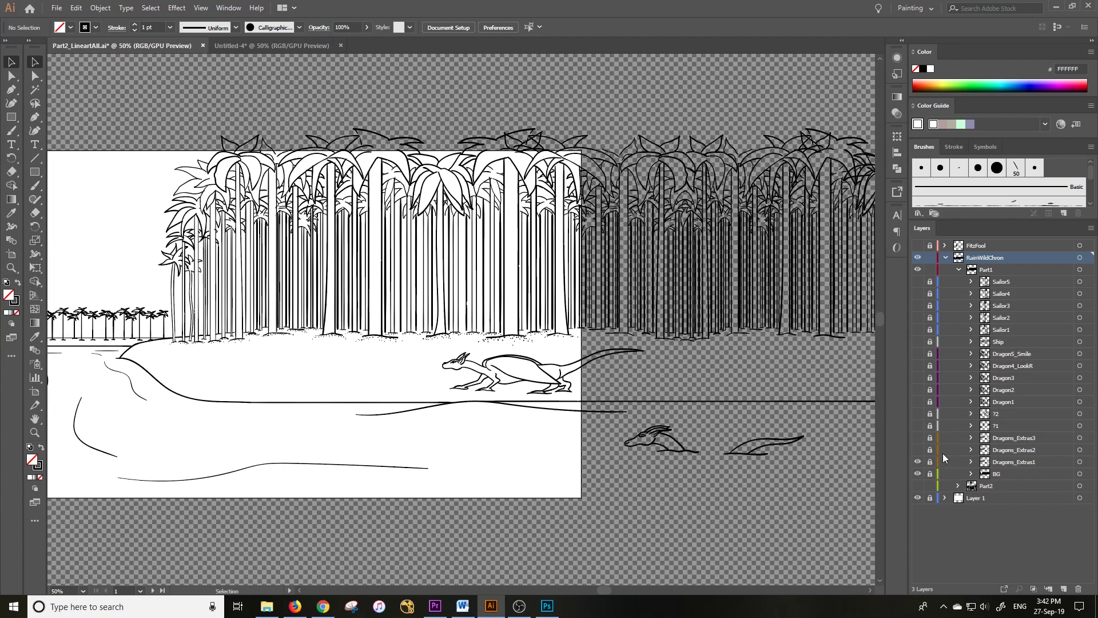
pyautogui.click(994, 462)
pyautogui.click(1000, 450)
pyautogui.click(1002, 442)
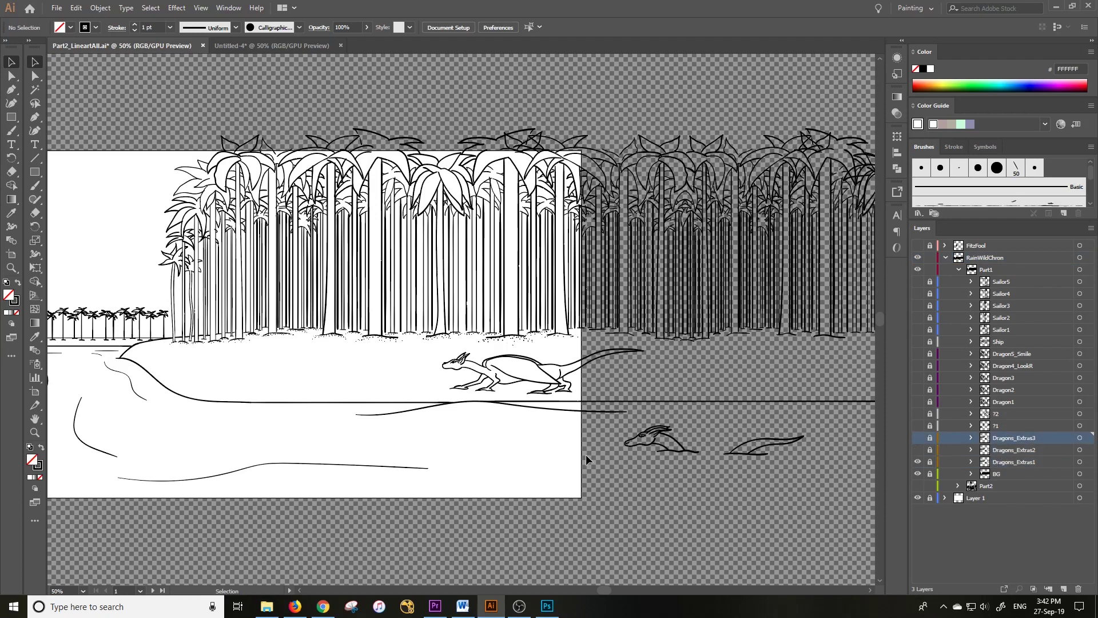
# Step: View the dragon heads on the Dragons_Extras2 and Dragons_Extras3 sublayers in turn, leaving all three Dragons_Extras sublayers hidden
pyautogui.scroll(3, 503, 378)
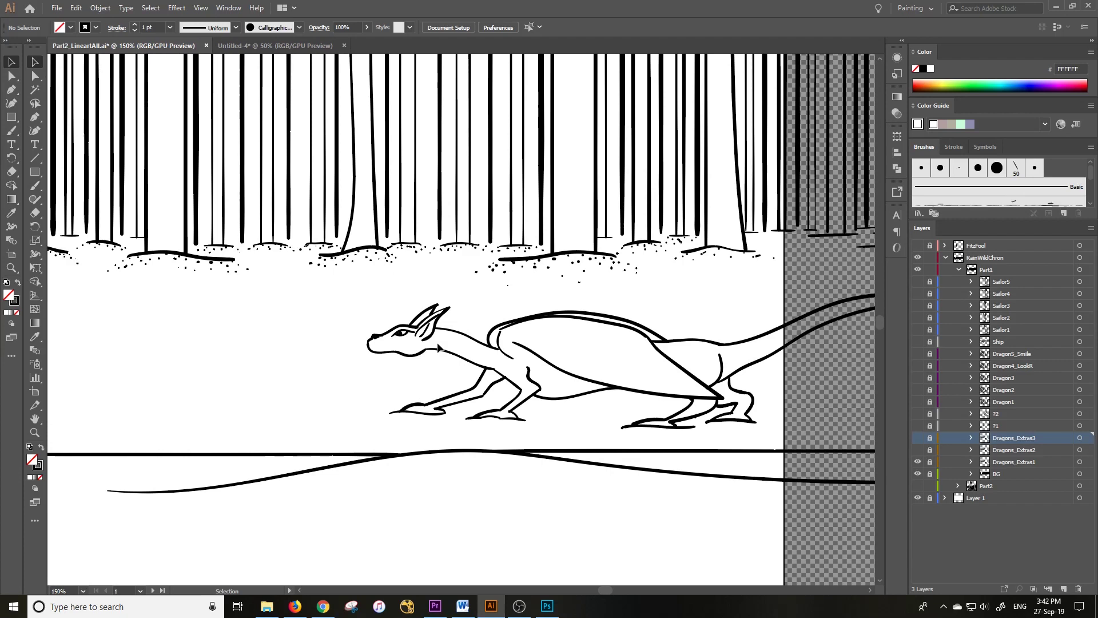
pyautogui.click(918, 450)
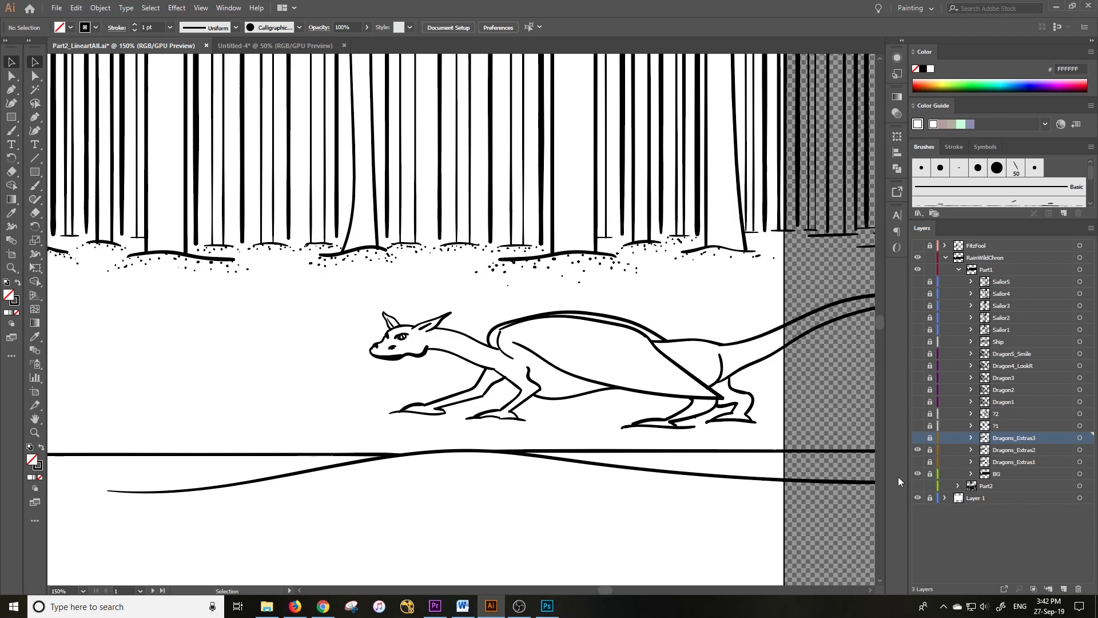
pyautogui.click(917, 450)
pyautogui.click(917, 438)
pyautogui.click(918, 438)
pyautogui.scroll(-5, 703, 412)
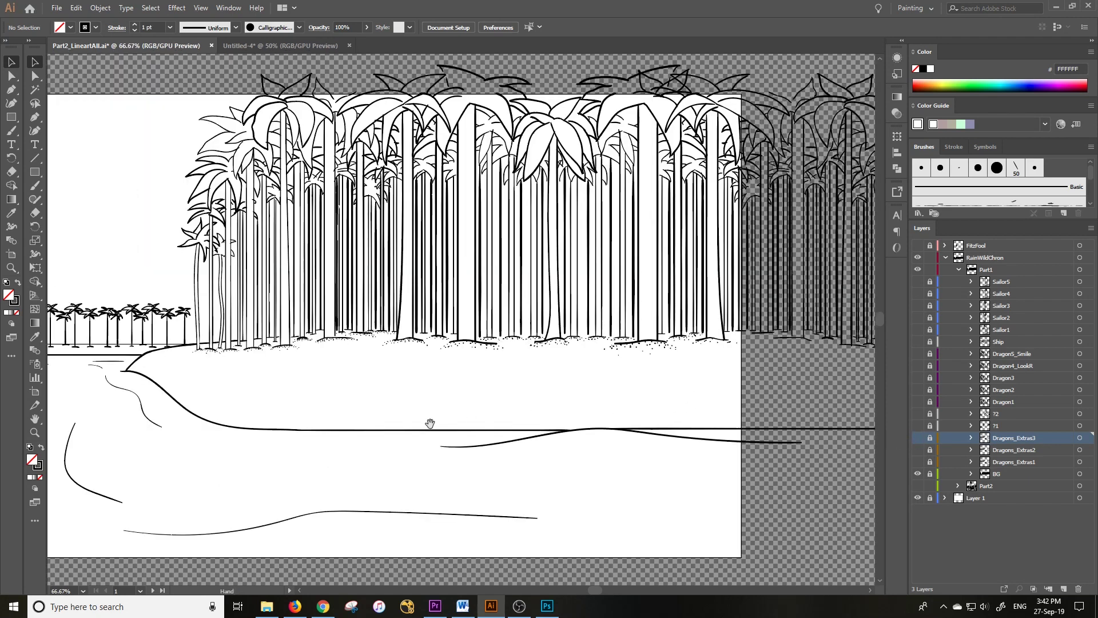
# Step: Compare the Dragon1, Dragon2 and Dragon3 poses by showing one sublayer at a time on the riverbank
pyautogui.scroll(1, 438, 405)
pyautogui.scroll(1, 439, 404)
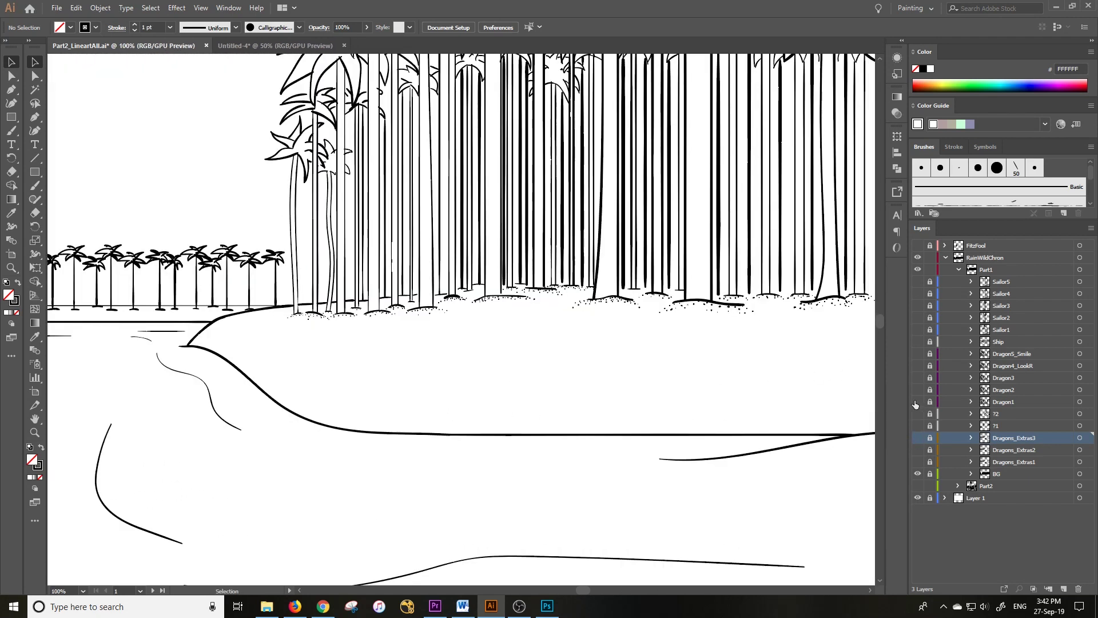
pyautogui.click(918, 401)
pyautogui.scroll(1, 369, 372)
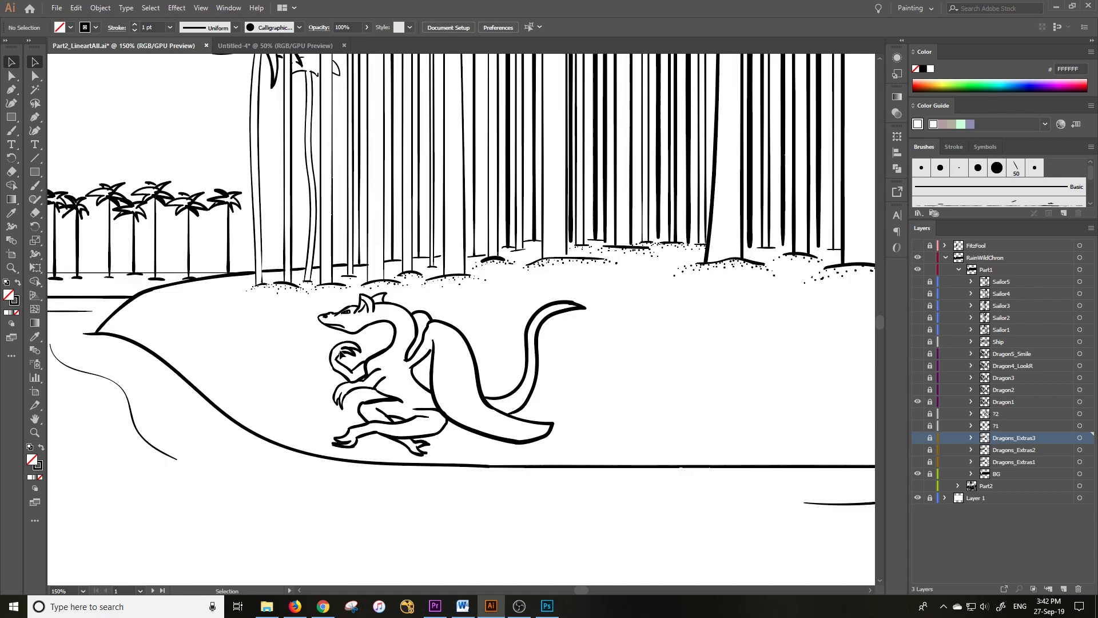
pyautogui.click(918, 401)
pyautogui.click(917, 390)
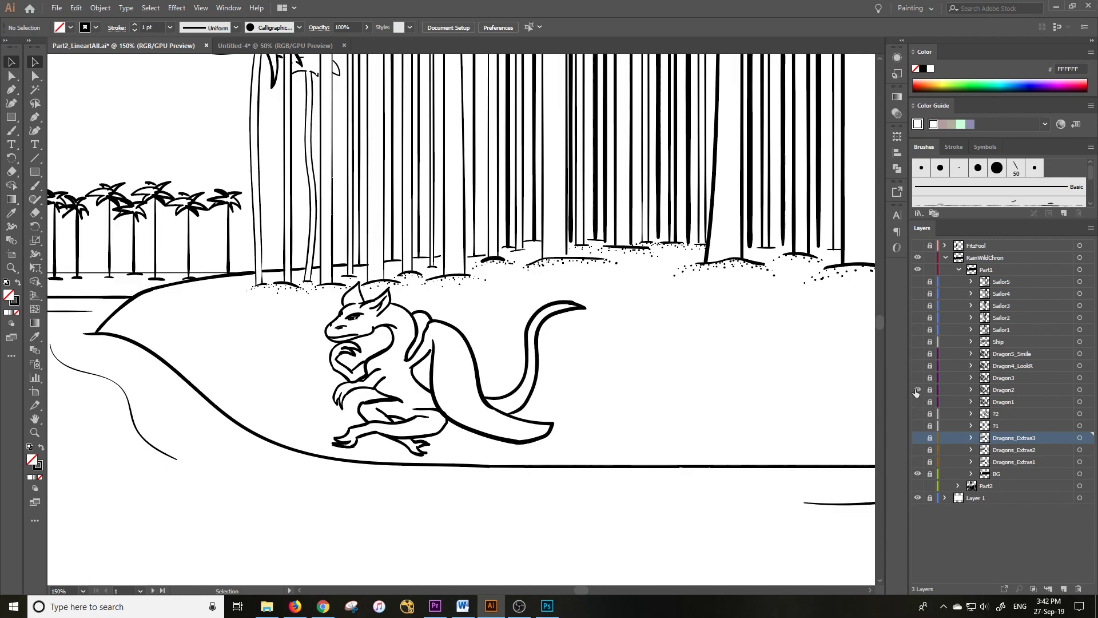
pyautogui.click(917, 389)
pyautogui.click(918, 377)
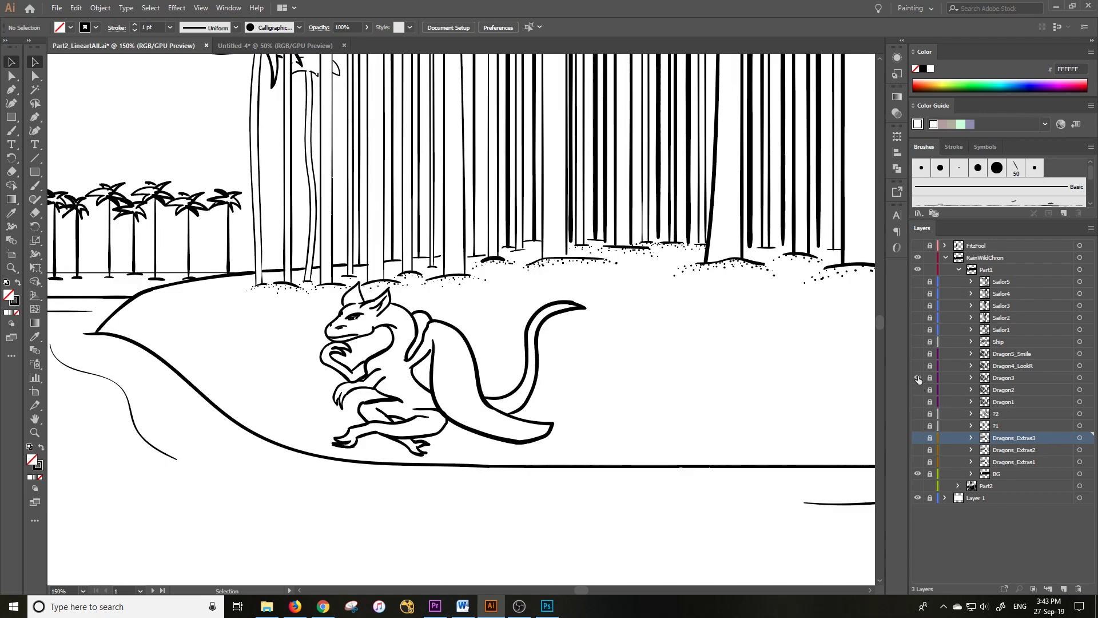
pyautogui.click(918, 391)
pyautogui.click(919, 390)
pyautogui.click(919, 390)
pyautogui.click(919, 390)
# Step: View the Dragon4_LookR and Dragon5_Smile sublayers one after the other, and hide every dragon sublayer
pyautogui.click(916, 380)
pyautogui.click(919, 365)
pyautogui.click(918, 365)
pyautogui.click(918, 355)
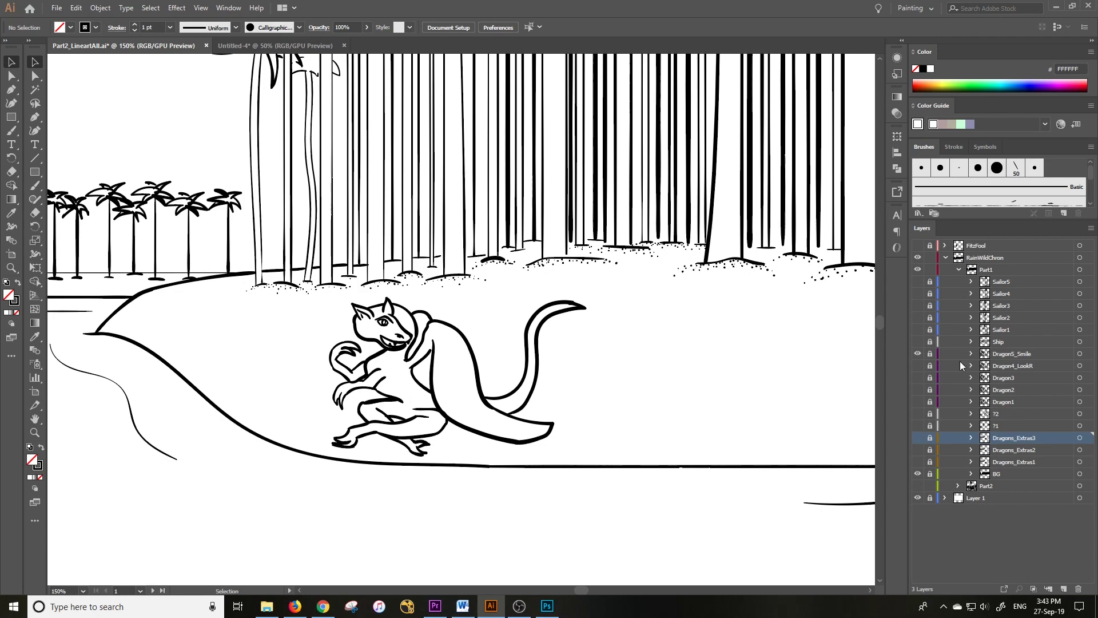
pyautogui.click(919, 354)
# Step: Briefly show the Ship sublayer against the background, and hide it again
pyautogui.hotkey('ctrl', '0')
pyautogui.scroll(1, 508, 417)
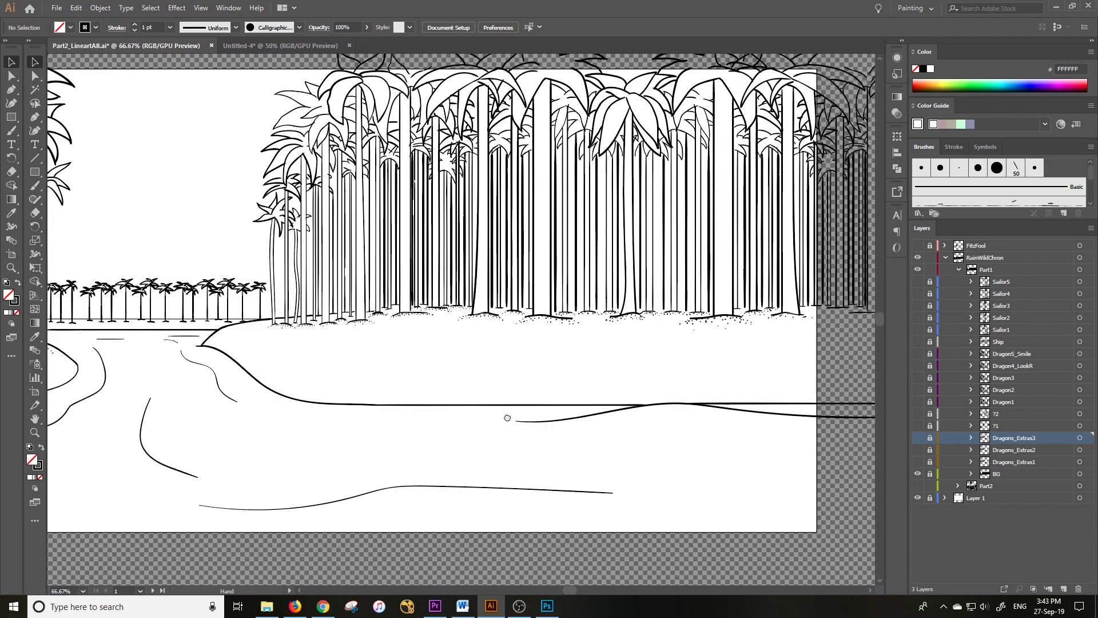
pyautogui.click(917, 342)
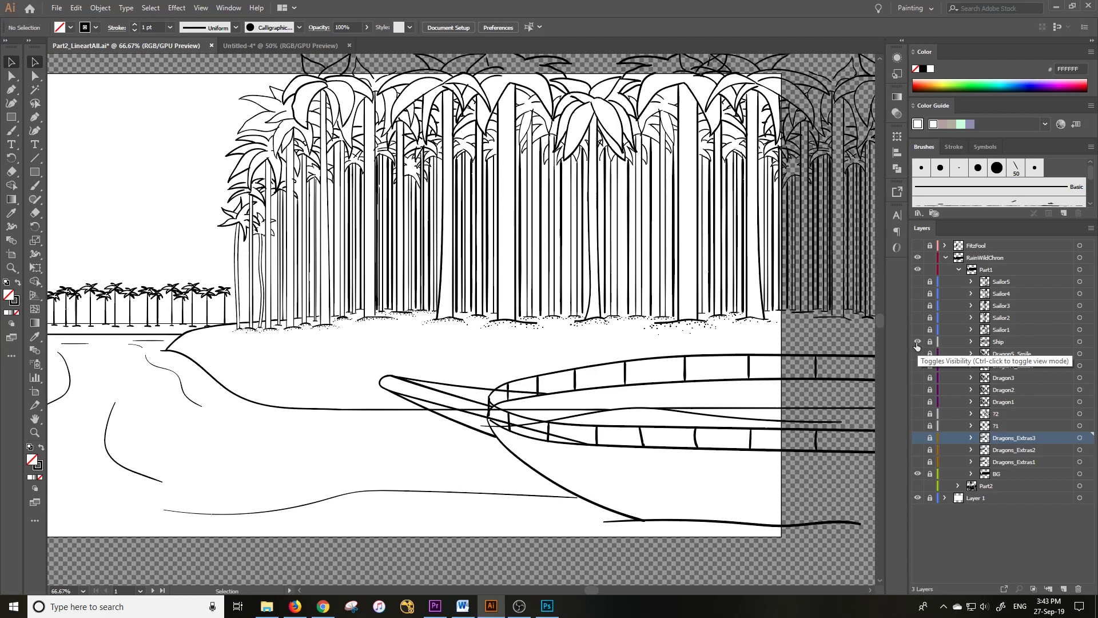
pyautogui.click(918, 343)
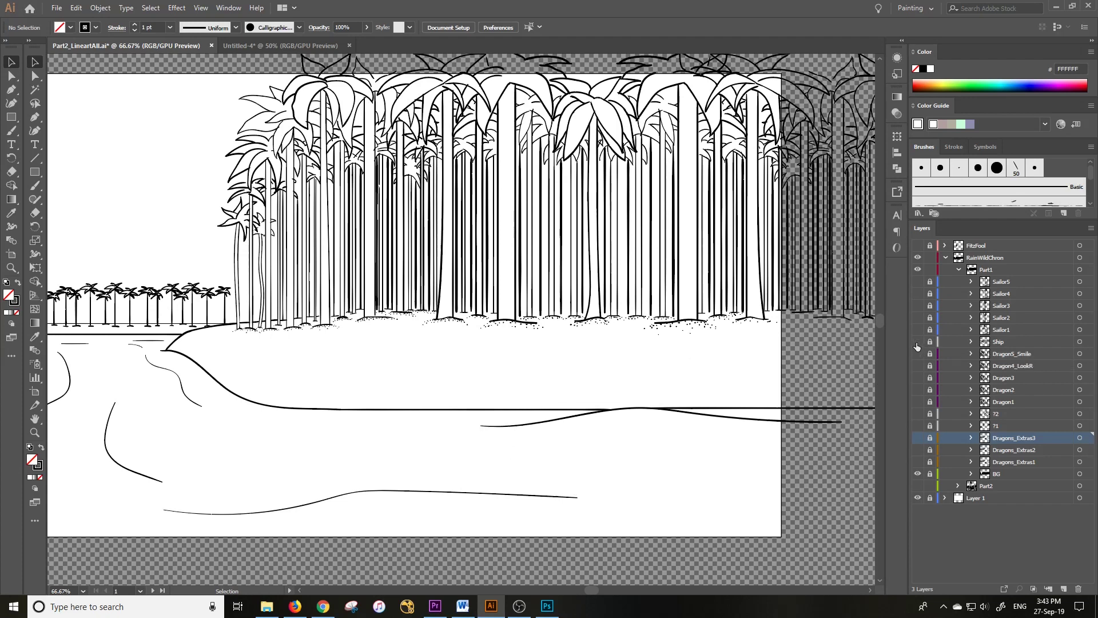
# Step: Preview the question marks on the ?1 and ?2 sublayers, and hide both
pyautogui.click(916, 423)
pyautogui.click(917, 414)
pyautogui.click(917, 415)
pyautogui.click(917, 414)
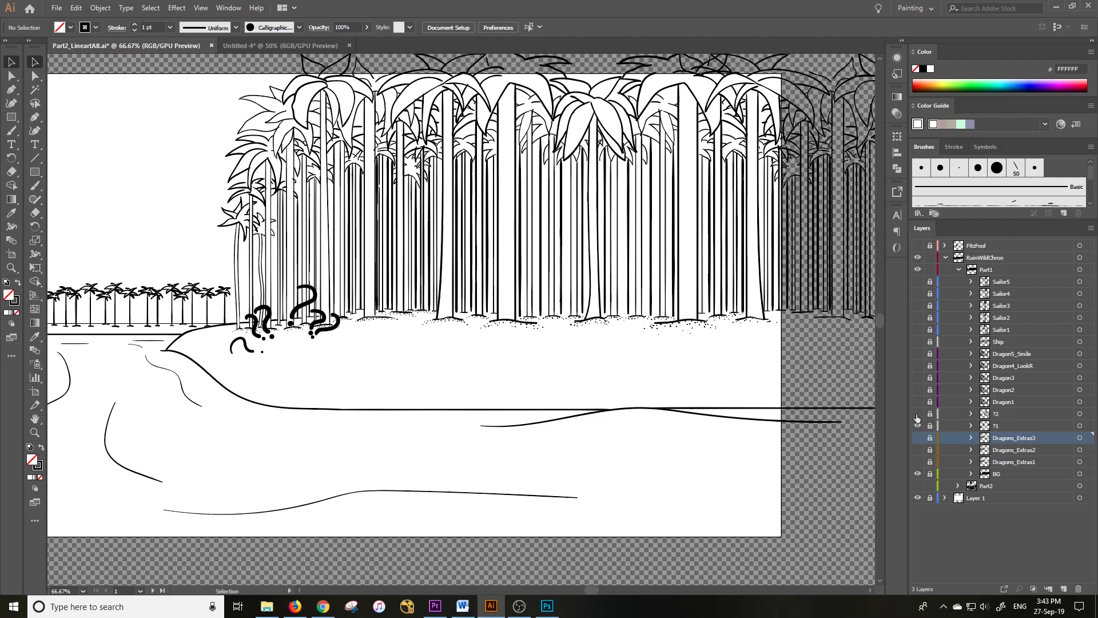
pyautogui.click(916, 415)
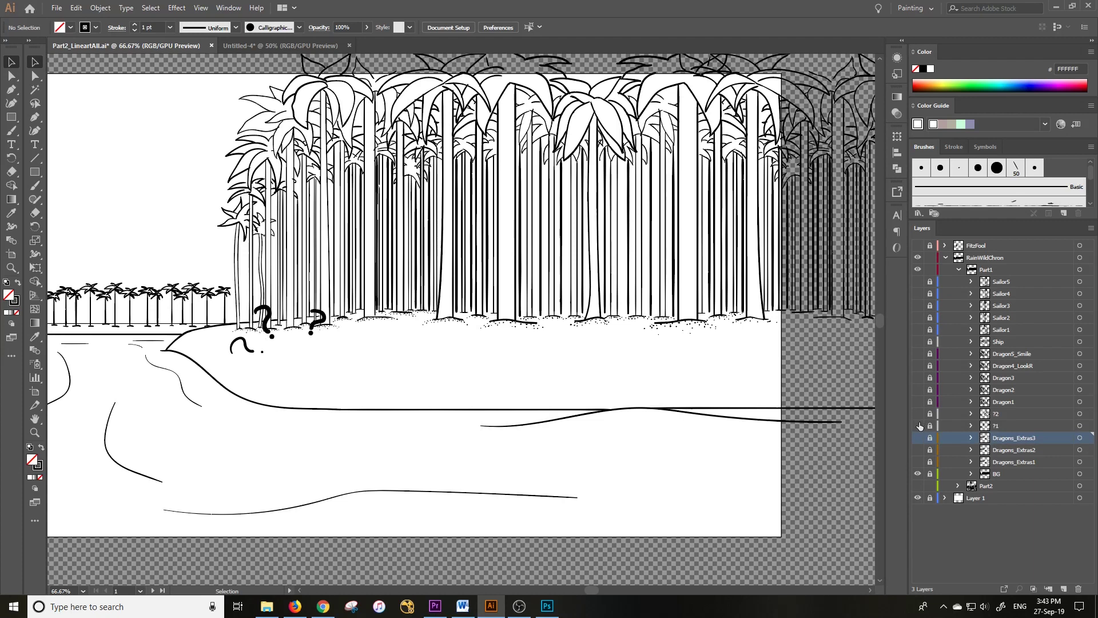
pyautogui.click(919, 425)
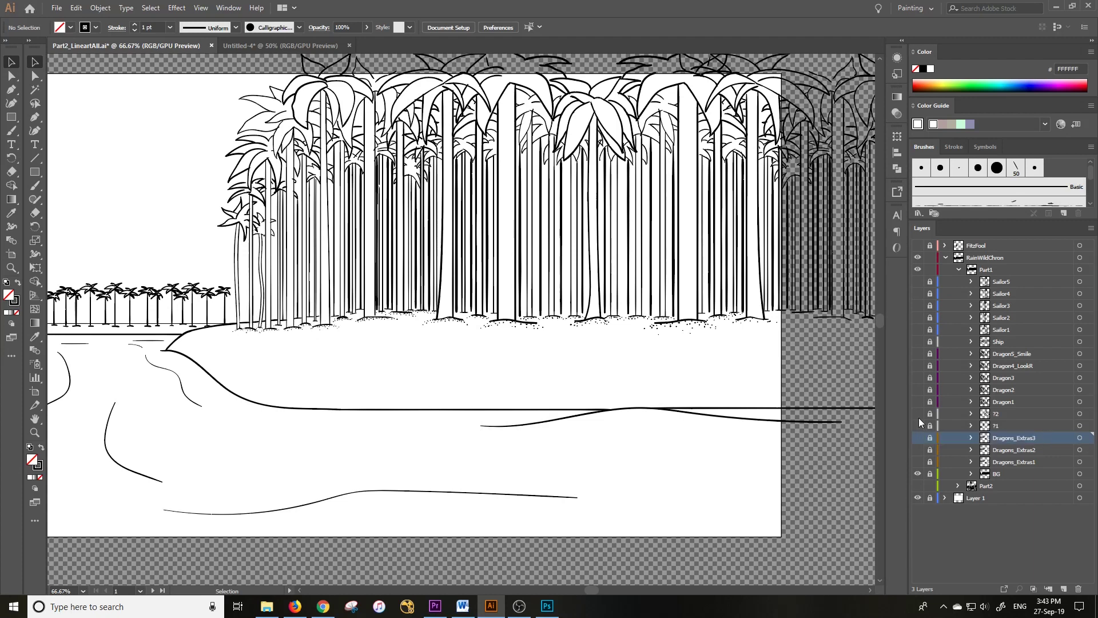
# Step: Show the Ship sublayer together with the Sailor1 sublayer
pyautogui.click(919, 341)
pyautogui.hscroll(3, 743, 449)
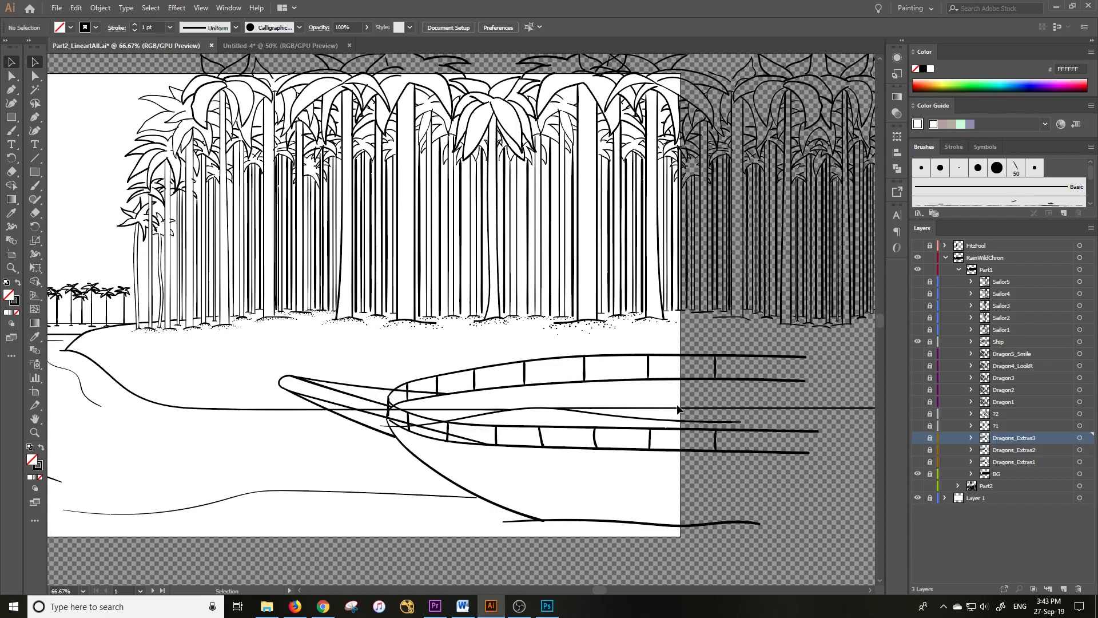
pyautogui.click(918, 330)
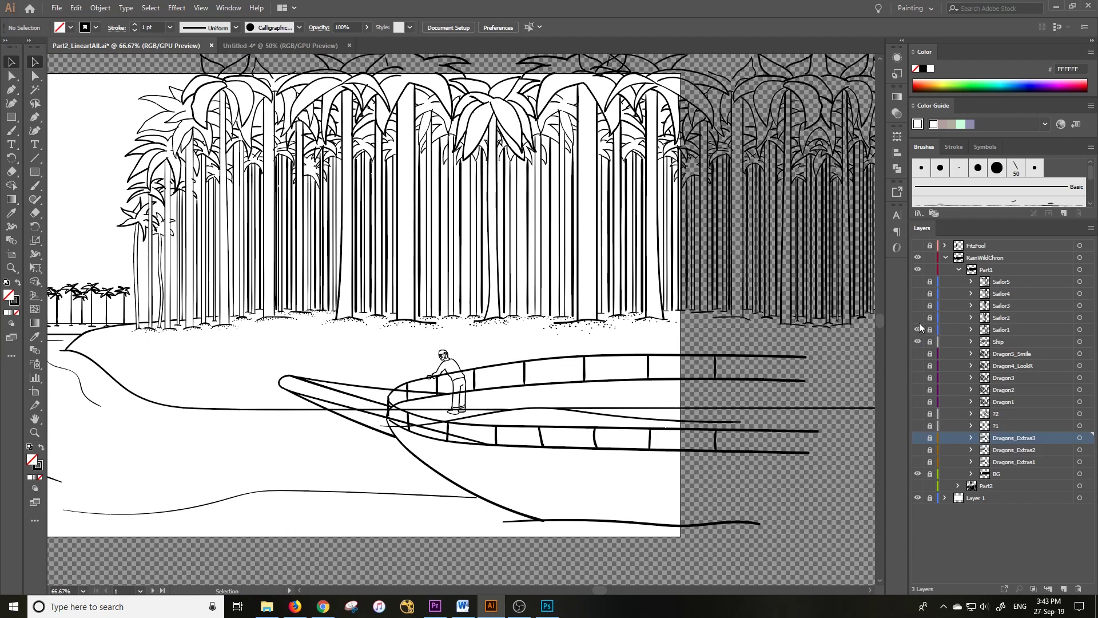
# Step: View the Sailor2, Sailor3, Sailor4 and Sailor5 poses on the ship, and hide all the sailor sublayers
pyautogui.click(918, 306)
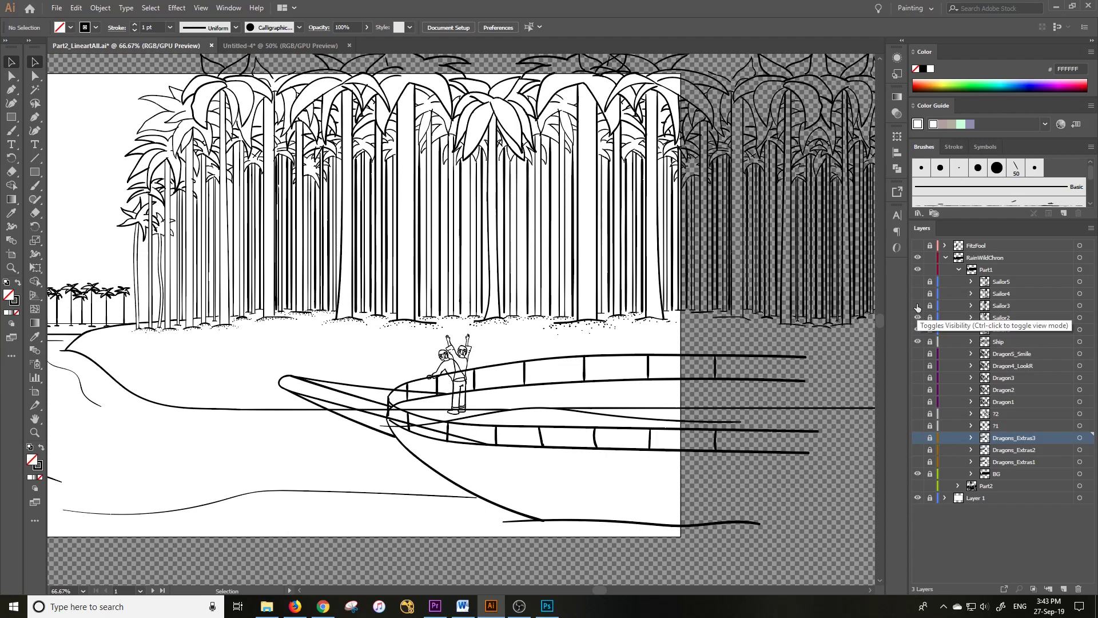
pyautogui.click(917, 305)
pyautogui.click(917, 317)
pyautogui.click(917, 293)
pyautogui.click(918, 282)
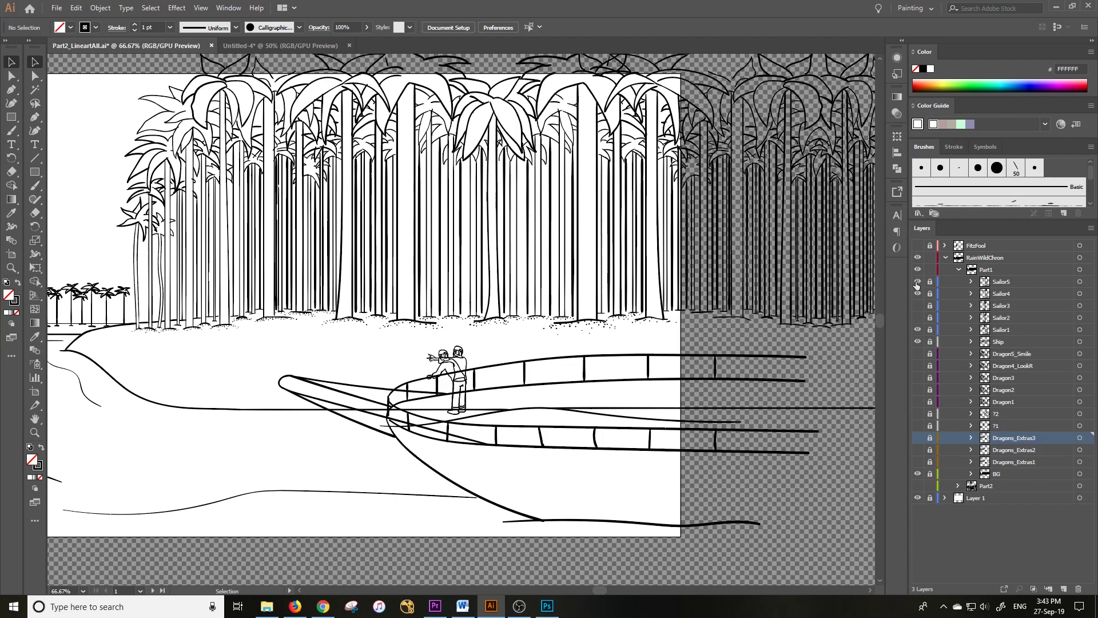
pyautogui.click(917, 281)
pyautogui.click(917, 282)
pyautogui.click(917, 282)
pyautogui.click(918, 293)
pyautogui.click(917, 330)
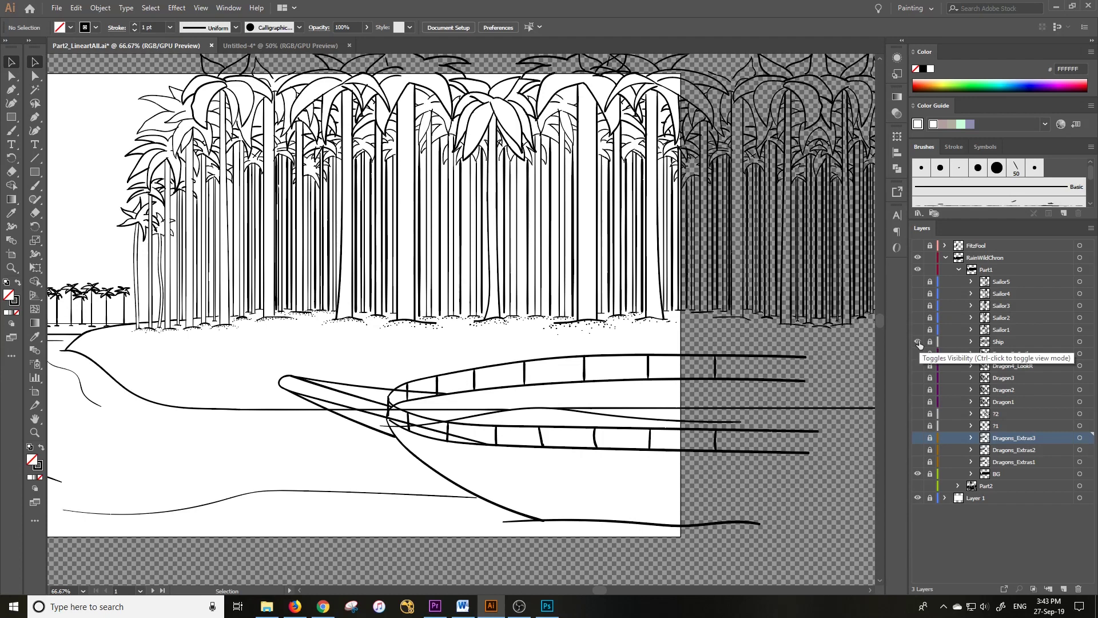
# Step: Show Sailor1 close up and compare it with the raised-arms pose on Sailor2, leaving only Sailor1 visible on the ship
pyautogui.hotkey('ctrl', '=')
pyautogui.hotkey('ctrl', '=')
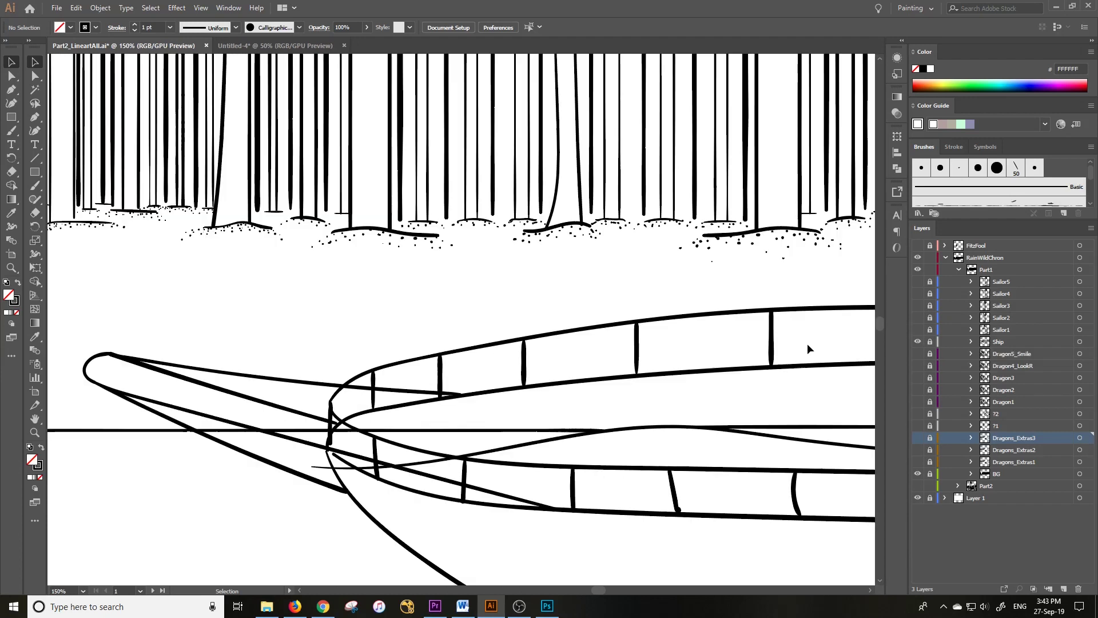
pyautogui.click(917, 329)
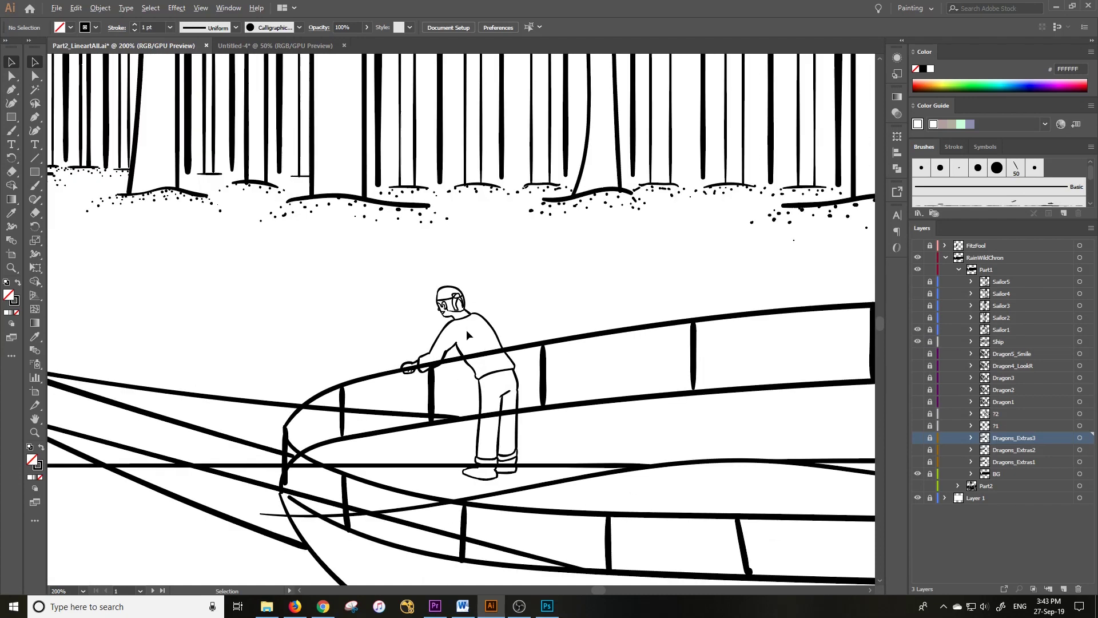
pyautogui.scroll(5, 502, 376)
pyautogui.scroll(-3, 502, 375)
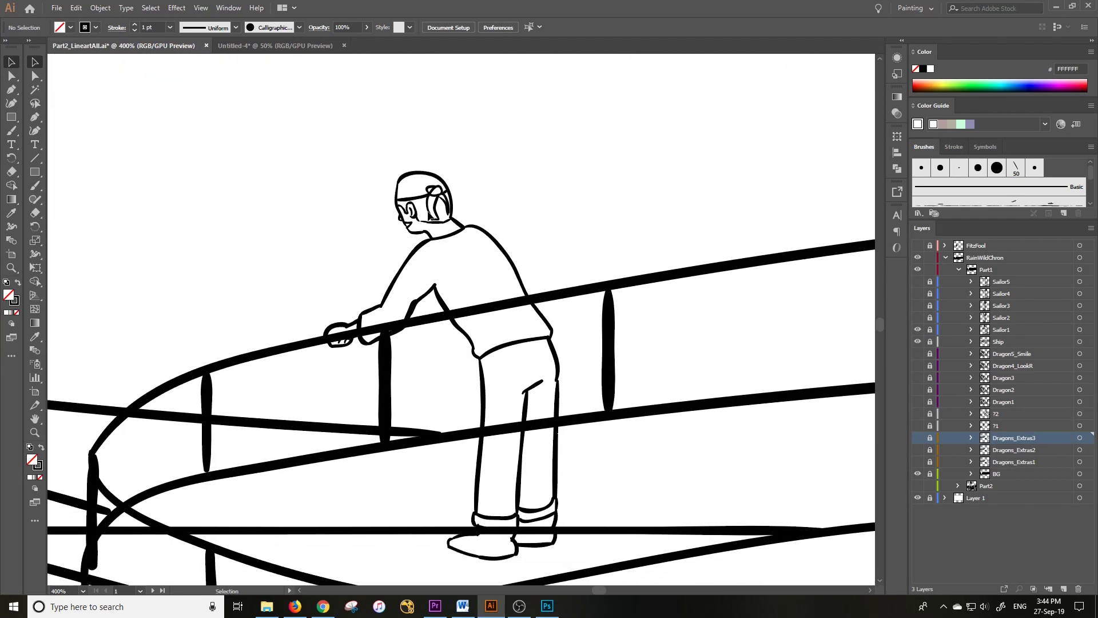
pyautogui.click(918, 318)
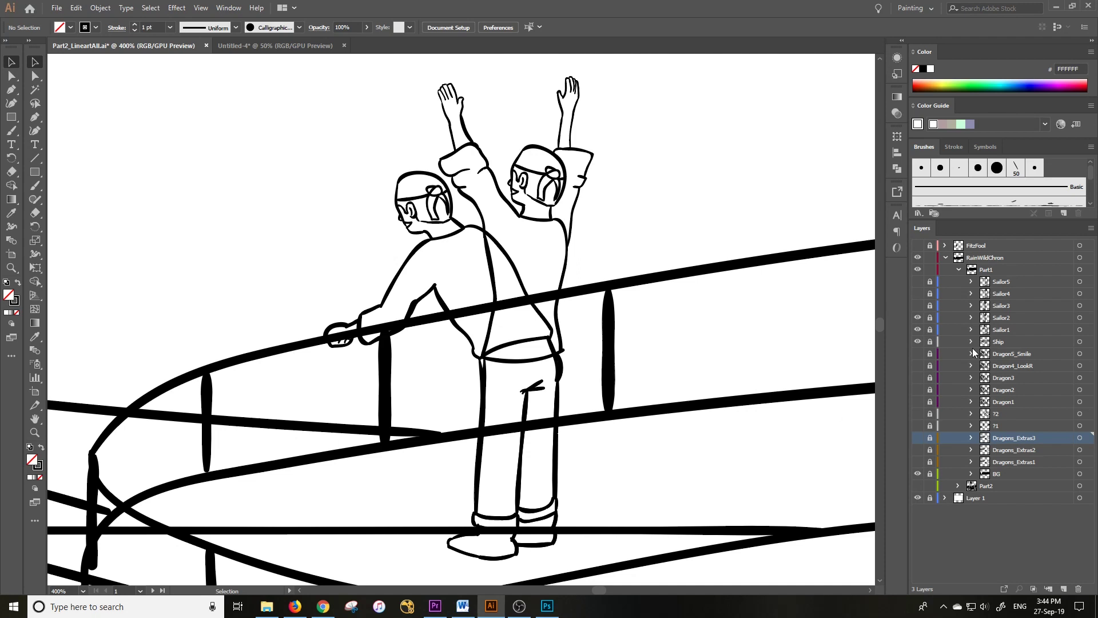
pyautogui.click(917, 318)
# Step: Duplicate the Sailor1 sublayer, hide the original, and unlock and select Sailor1 copy
pyautogui.click(1000, 330)
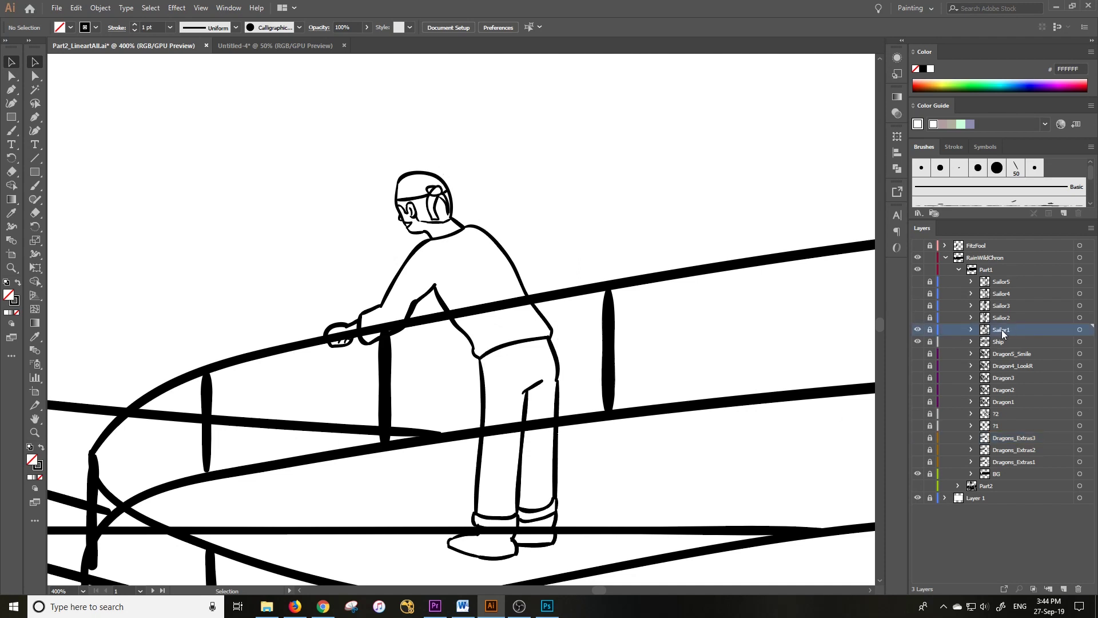
pyautogui.moveTo(1002, 334); pyautogui.dragTo(1062, 588)
pyautogui.click(918, 341)
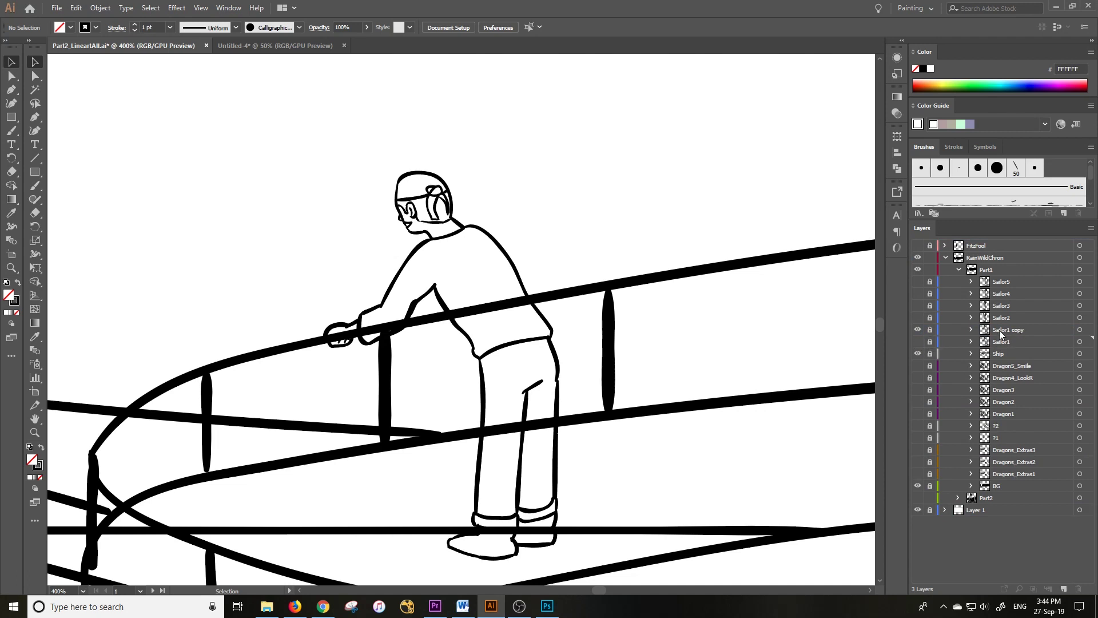
pyautogui.click(930, 331)
pyautogui.click(1002, 334)
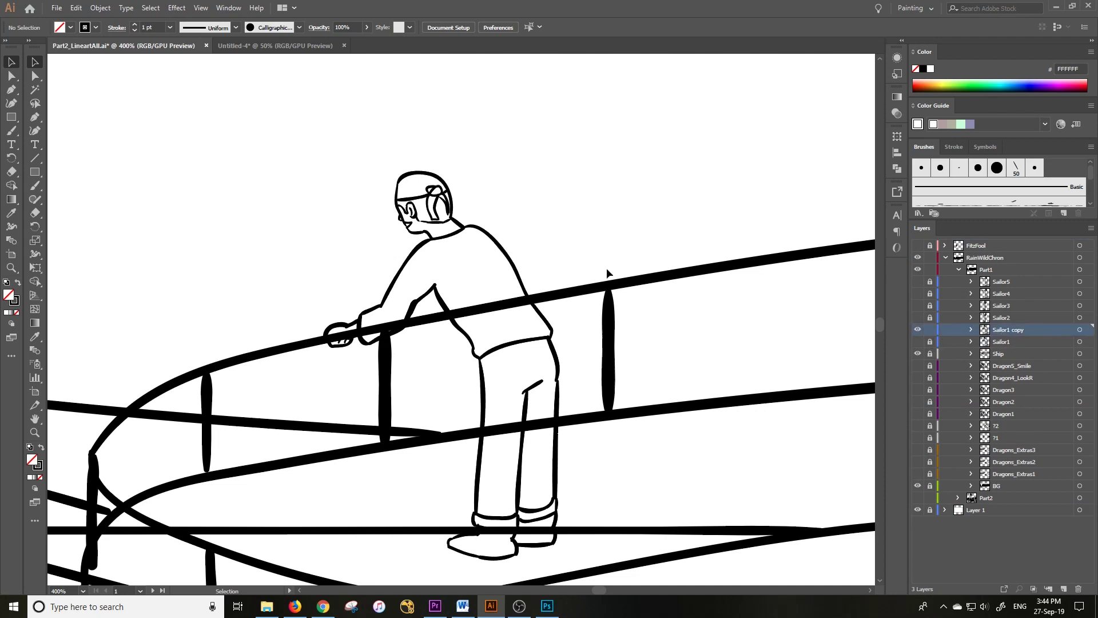
# Step: Select the whole sailor figure on Sailor1 copy to inspect its lines, and clear the selection
pyautogui.hotkey('ctrl', 'a')
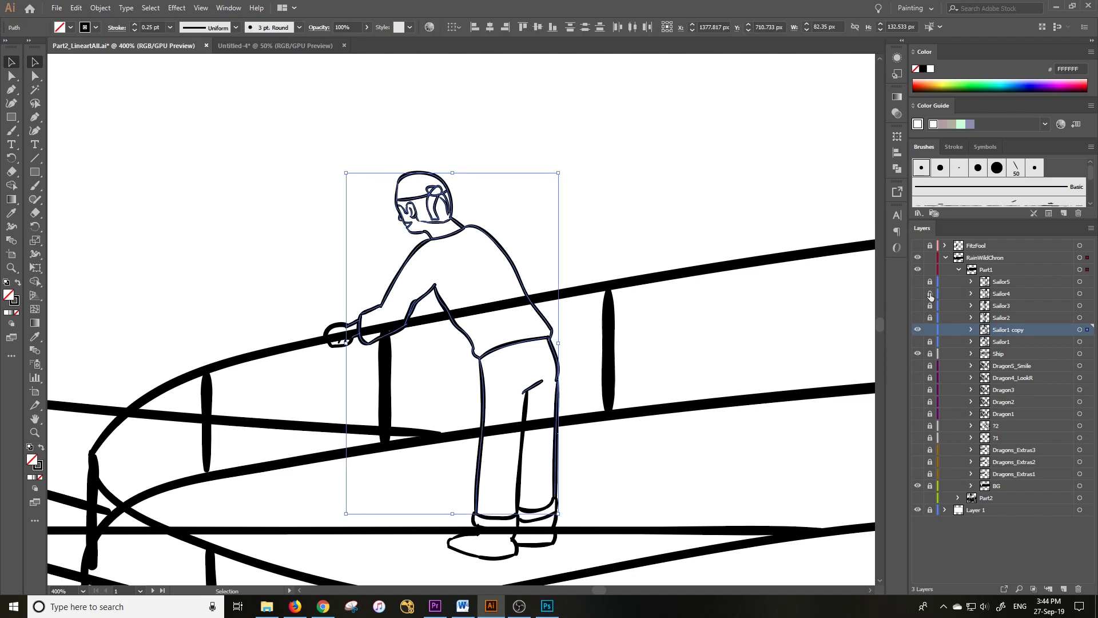
pyautogui.moveTo(625, 130); pyautogui.dragTo(274, 417)
pyautogui.moveTo(680, 148); pyautogui.dragTo(269, 547)
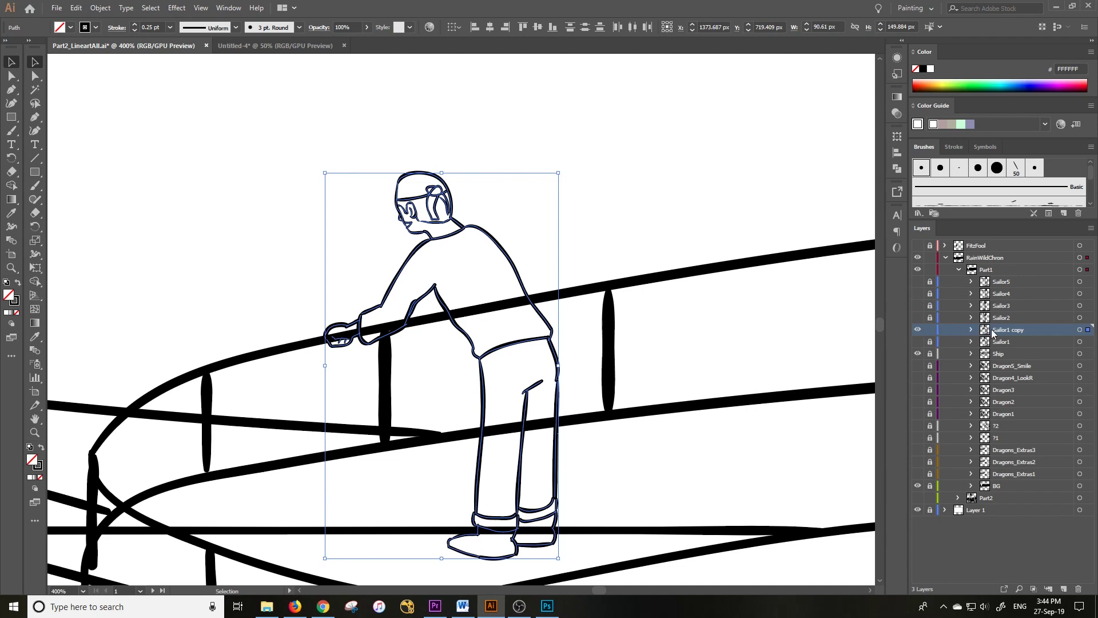
pyautogui.click(657, 187)
# Step: Select the sailor's head and neck lines, move them up and about 21 px to the right, and rotate them slightly clockwise
pyautogui.hotkey('ctrl', '+')
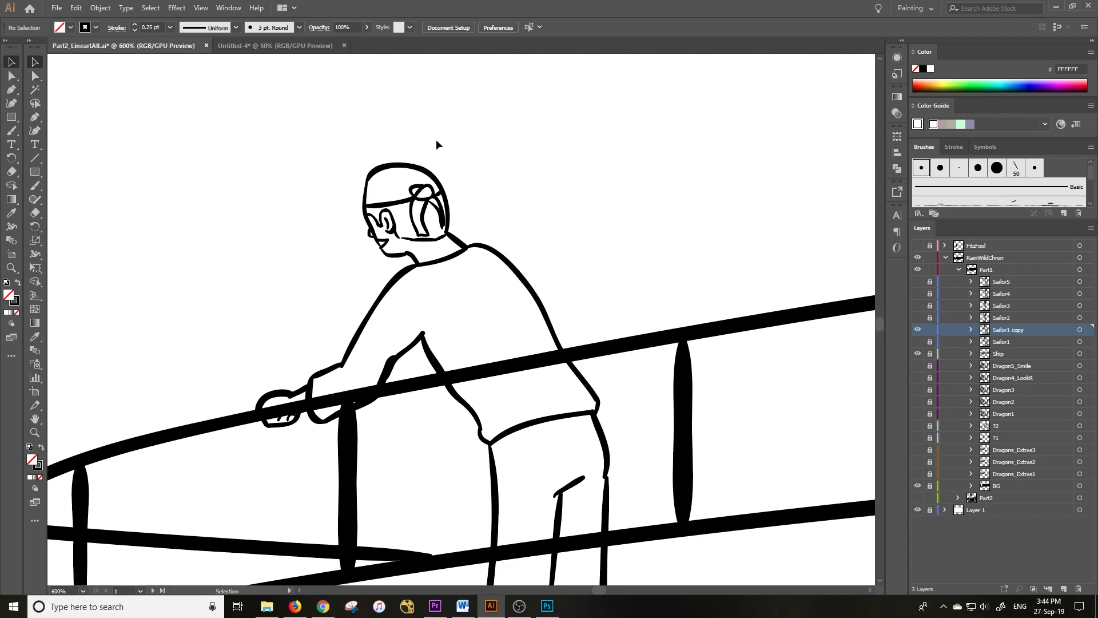
pyautogui.moveTo(444, 138); pyautogui.dragTo(345, 251)
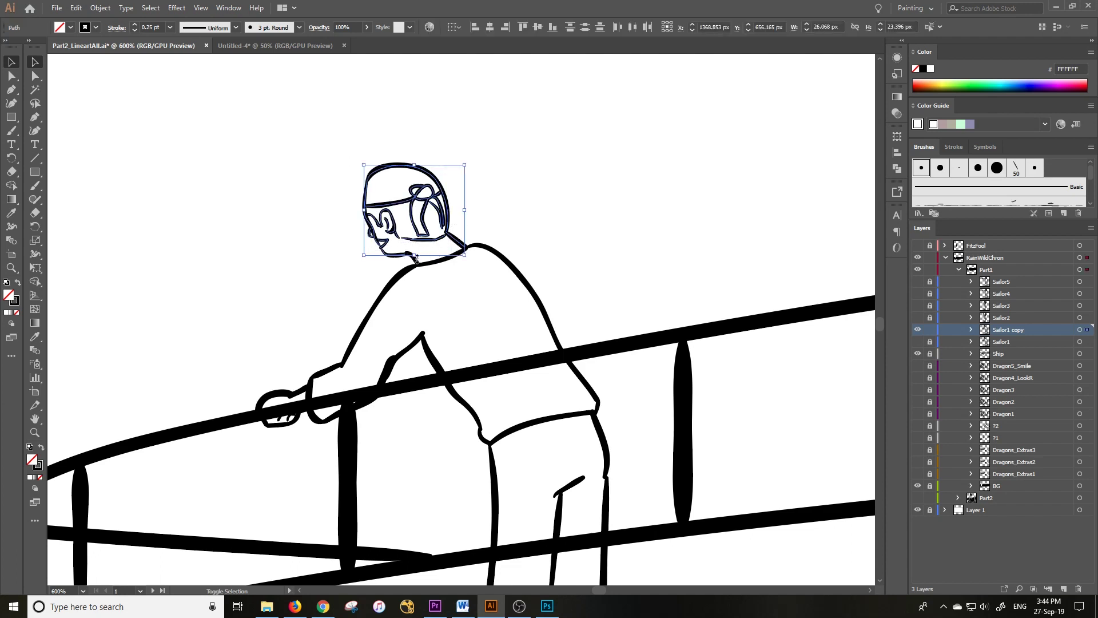
pyautogui.moveTo(414, 260); pyautogui.dragTo(415, 264)
pyautogui.hotkey('shift', 'Right')
pyautogui.hotkey('shift', 'Right')
pyautogui.hotkey('shift', 'Up')
pyautogui.hotkey('shift', 'Up')
pyautogui.press('Up')
pyautogui.press('Up')
pyautogui.press('Up')
pyautogui.press('Up')
pyautogui.press('Up')
pyautogui.press('Up')
pyautogui.press('Up')
pyautogui.press('Right')
pyautogui.press('Right')
pyautogui.press('Right')
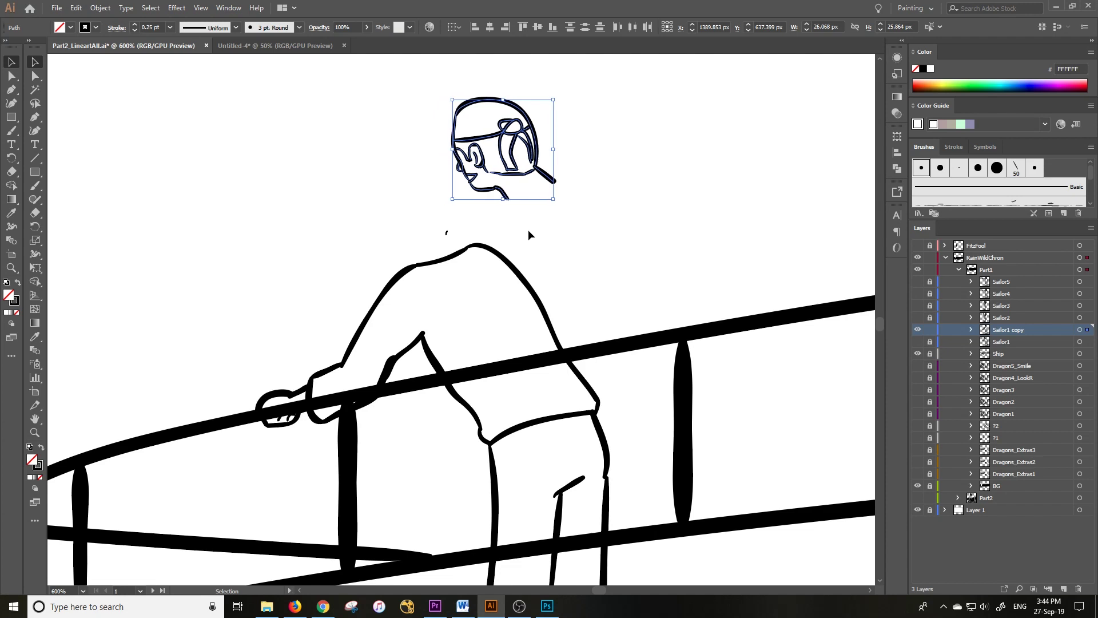
pyautogui.moveTo(556, 204); pyautogui.dragTo(534, 218)
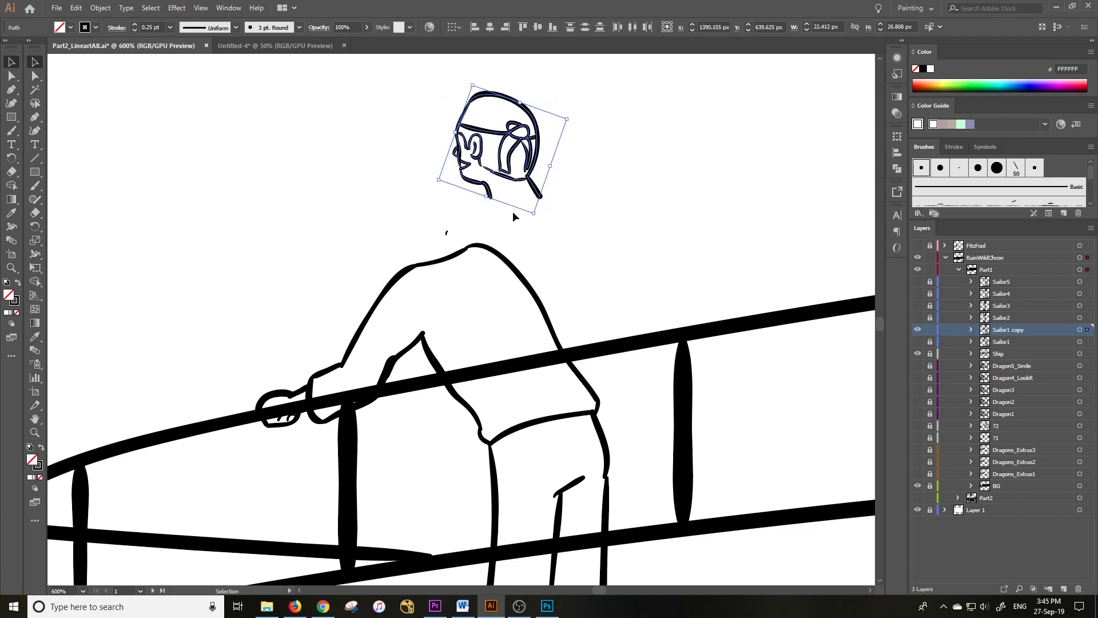
# Step: Delete the sailor's torso, arm and hand lines, keeping the head, waist and legs on Sailor1 copy
pyautogui.moveTo(627, 214); pyautogui.dragTo(299, 387)
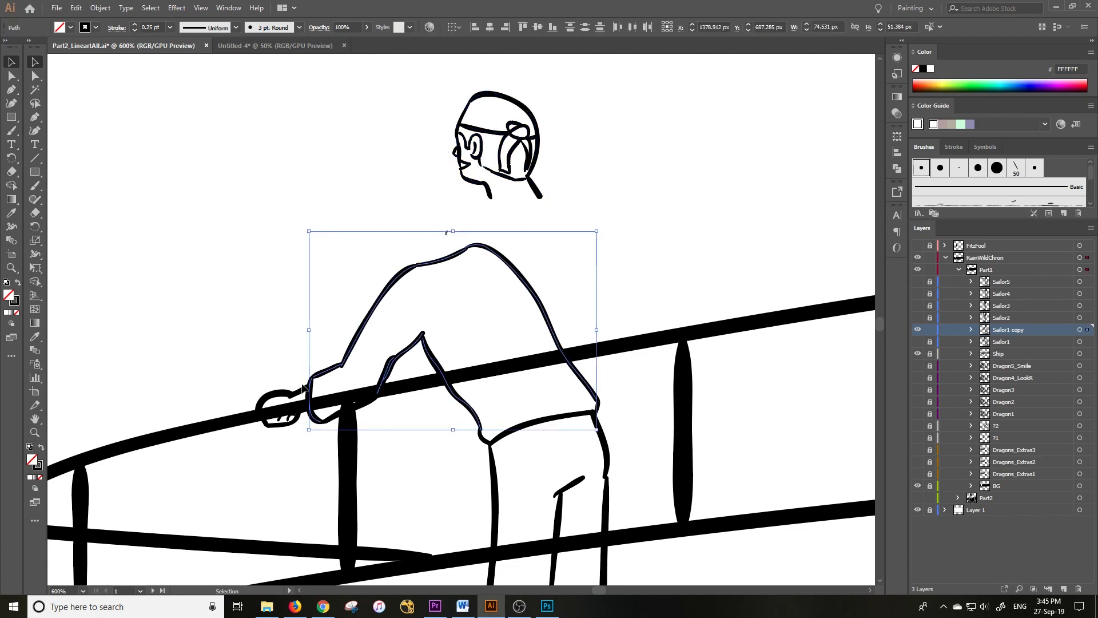
pyautogui.press('Delete')
pyautogui.moveTo(235, 325); pyautogui.dragTo(390, 439)
pyautogui.press('Delete')
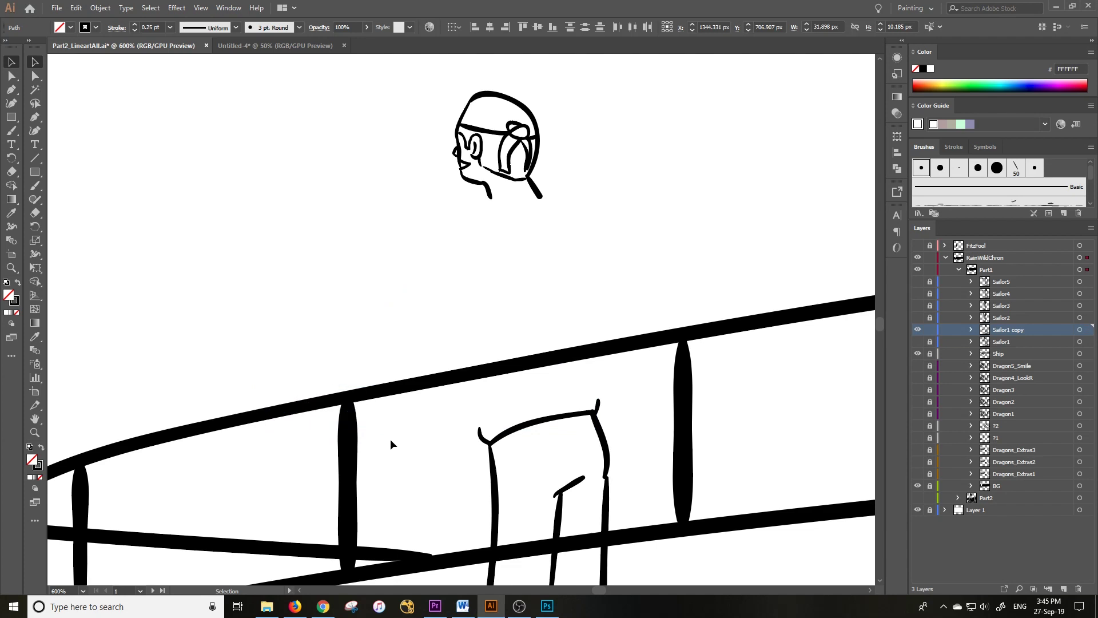
# Step: Angle the line at the back of the neck steeply downward, and paint new back and chest outlines from neck to waist with the Paintbrush
pyautogui.moveTo(519, 195); pyautogui.dragTo(523, 200)
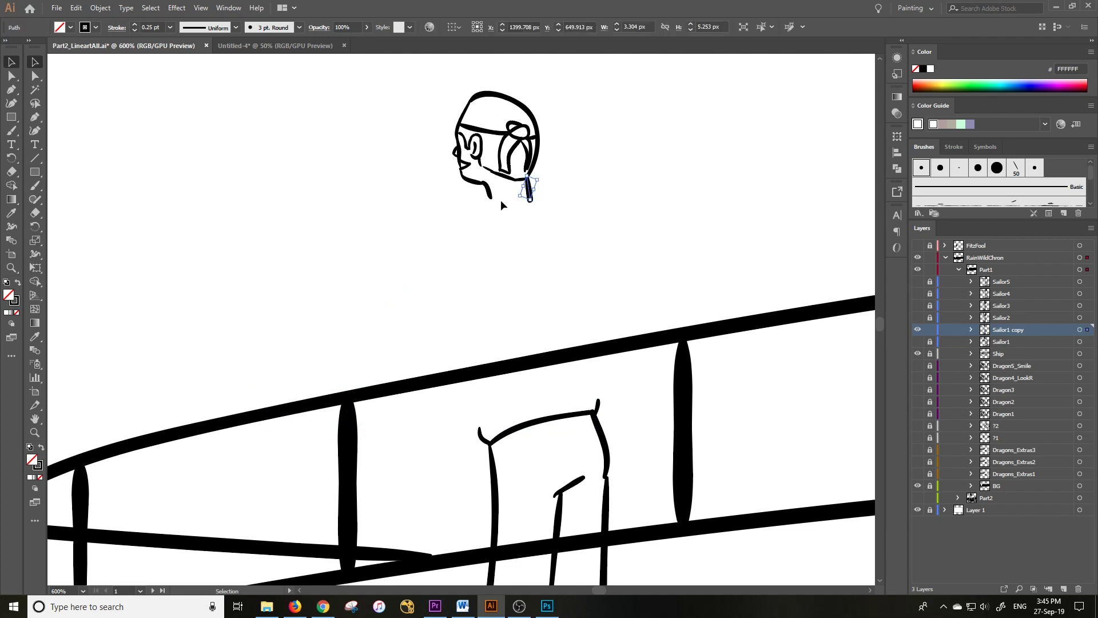
pyautogui.click(509, 245)
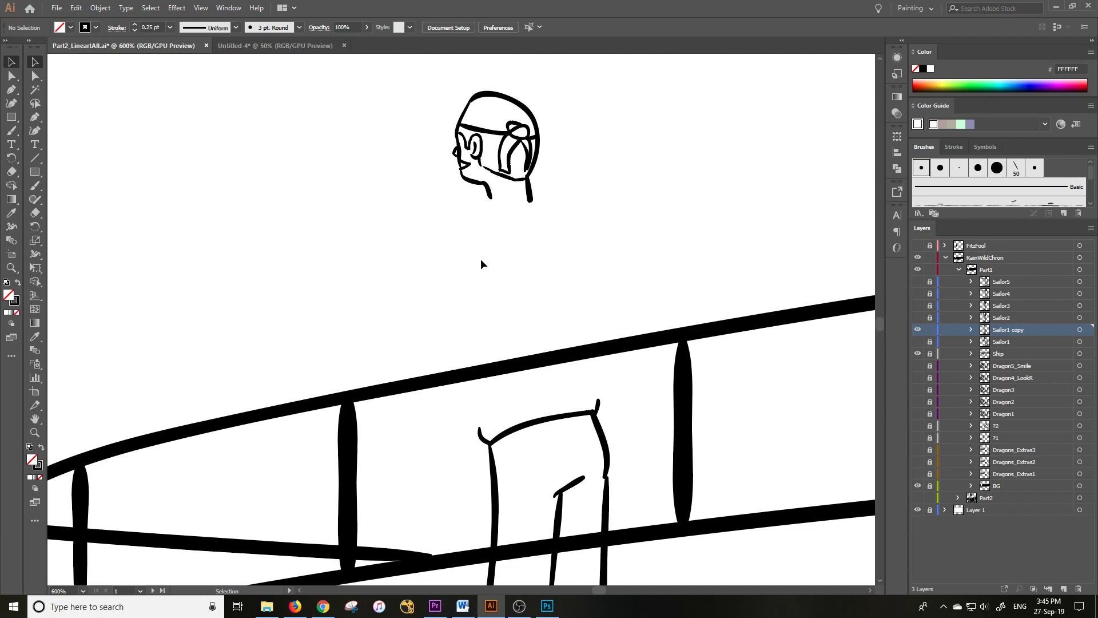
pyautogui.press('b')
pyautogui.moveTo(552, 225)
pyautogui.mouseDown()
pyautogui.moveTo(527, 172)
pyautogui.moveTo(594, 178)
pyautogui.moveTo(611, 223)
pyautogui.mouseUp()
pyautogui.hotkey('ctrl', 'z')
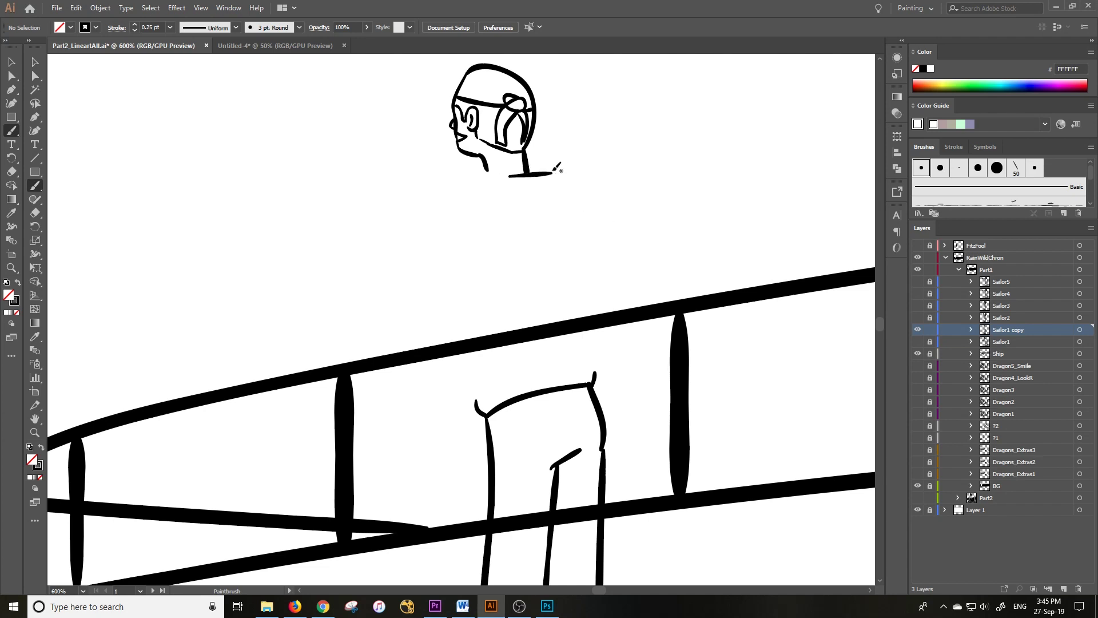
pyautogui.hotkey('ctrl', 'z')
pyautogui.moveTo(508, 176)
pyautogui.mouseDown()
pyautogui.moveTo(563, 171)
pyautogui.moveTo(597, 294)
pyautogui.moveTo(595, 361)
pyautogui.mouseUp()
pyautogui.moveTo(512, 176)
pyautogui.mouseDown()
pyautogui.moveTo(479, 191)
pyautogui.moveTo(481, 398)
pyautogui.mouseUp()
pyautogui.scroll(-2, 570, 307)
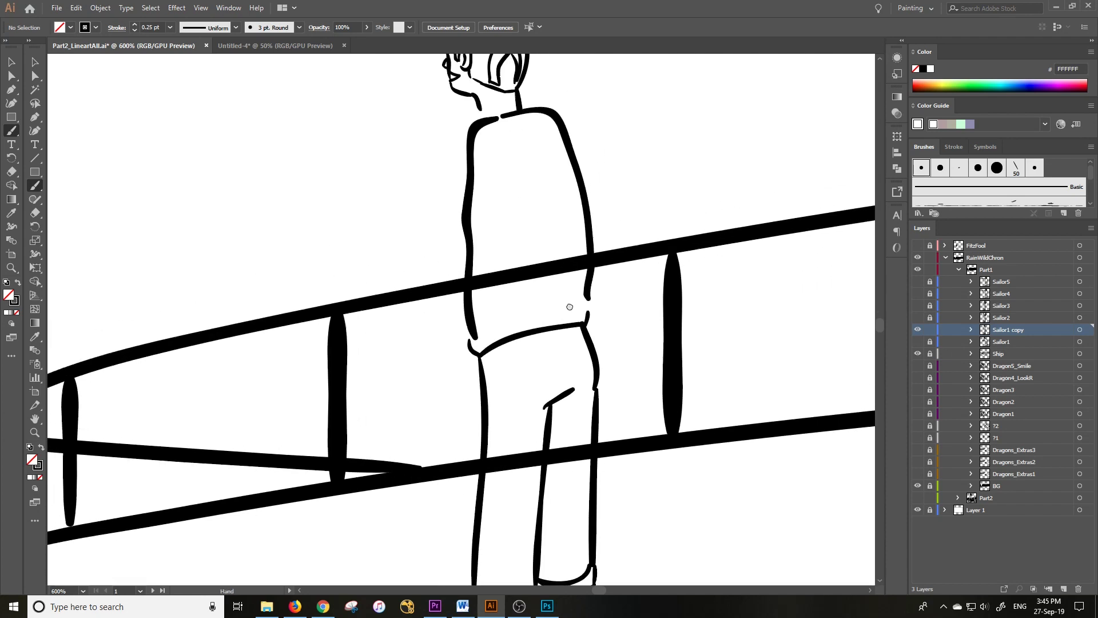
# Step: Select the sailor's head and neck lines and move them 10 px to the right and 7 px down
pyautogui.scroll(2, 570, 307)
pyautogui.press('v')
pyautogui.moveTo(560, 133); pyautogui.dragTo(548, 156)
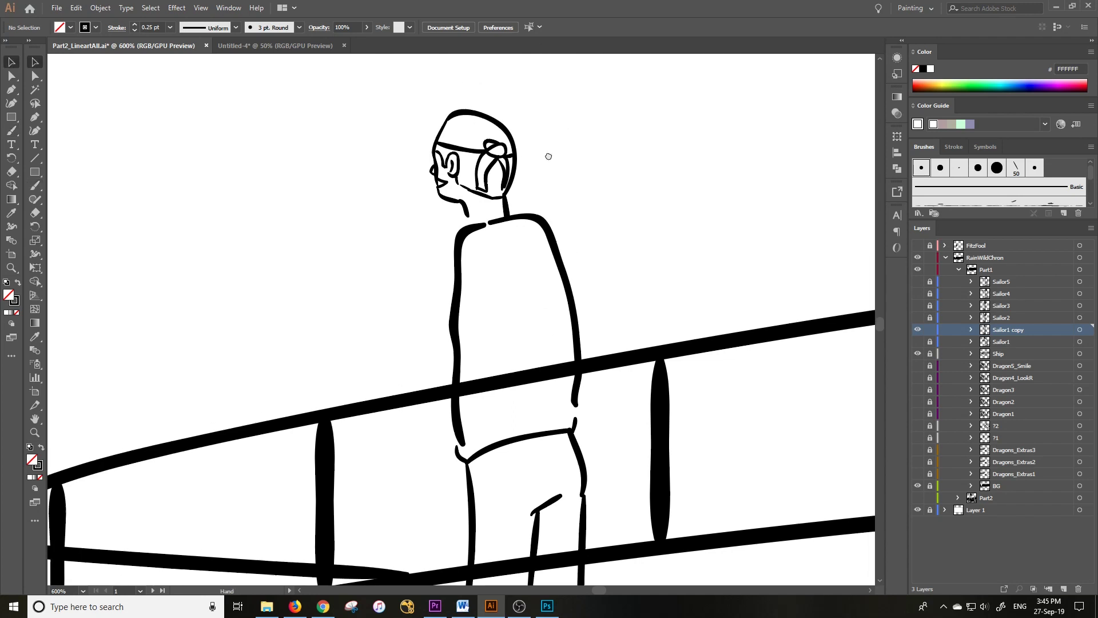
pyautogui.hotkey('ctrl', 'z')
pyautogui.hotkey('ctrl', 'z')
pyautogui.hotkey('ctrl', 'z')
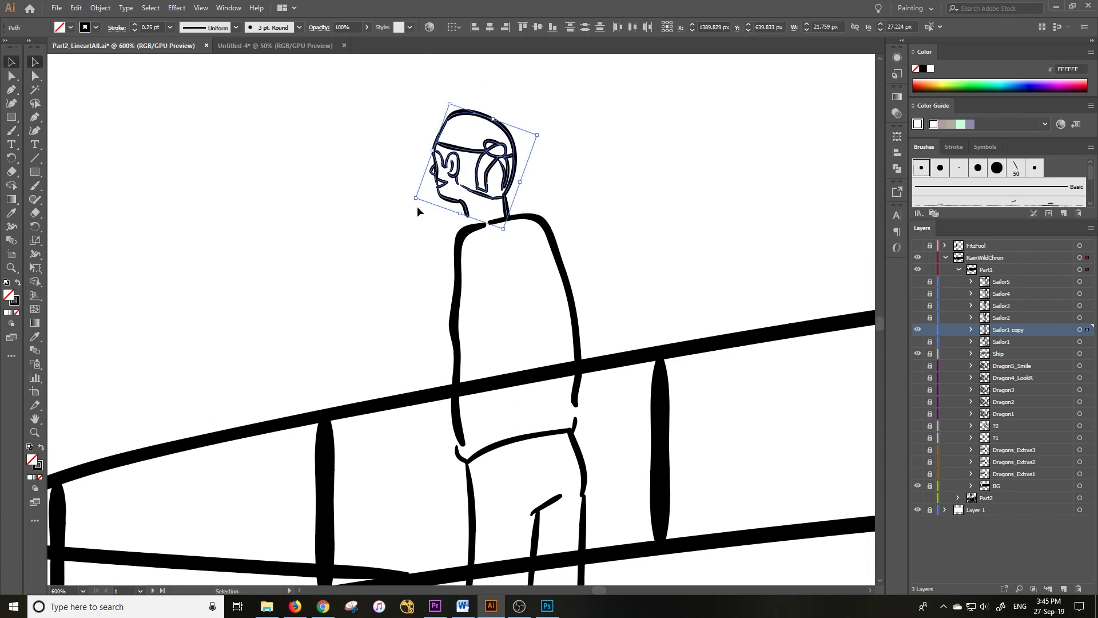
pyautogui.hotkey('shift', 'Right')
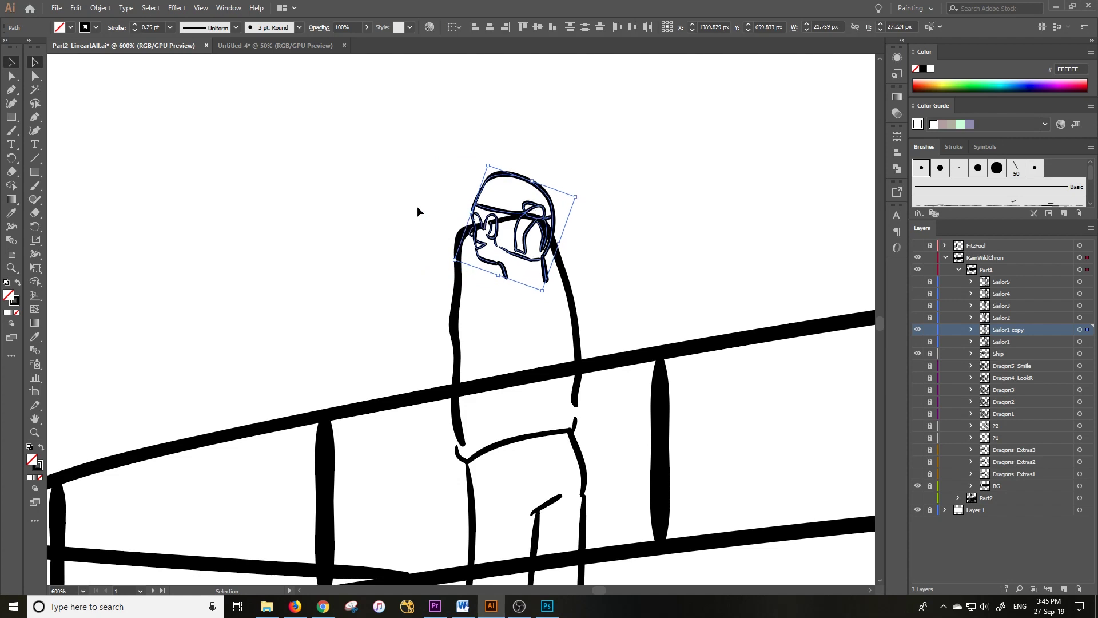
pyautogui.press('Up')
pyautogui.press('Up')
pyautogui.press('Up')
pyautogui.press('Up')
pyautogui.press('Up')
pyautogui.press('Up')
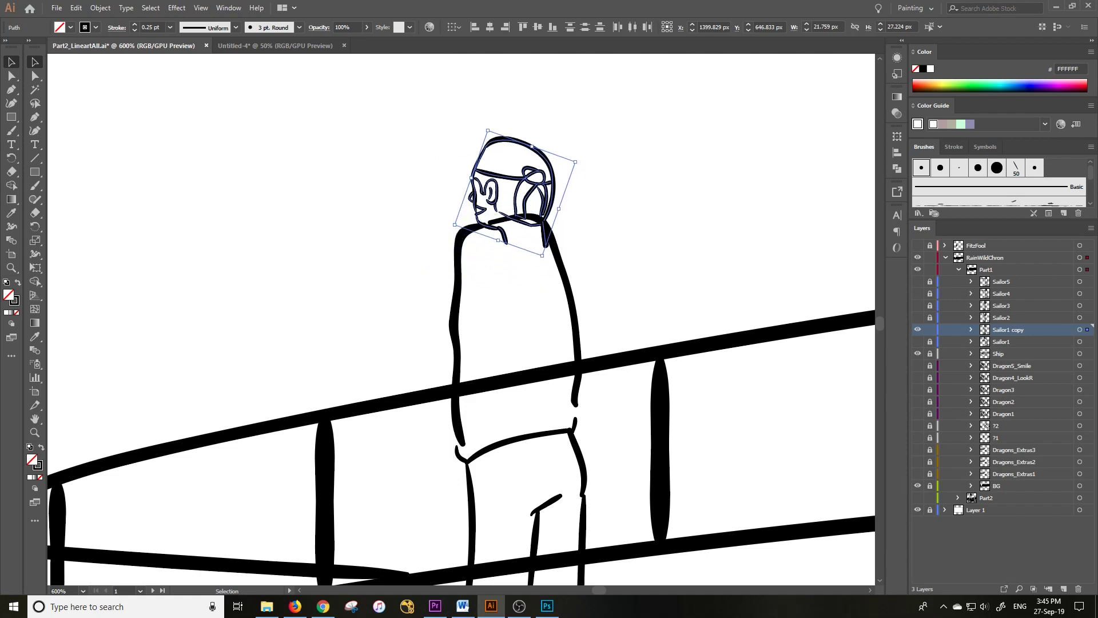
# Step: Shorten the torso's back and chest lines from their upper ends so the shoulders sit just below the neck
pyautogui.click(563, 265)
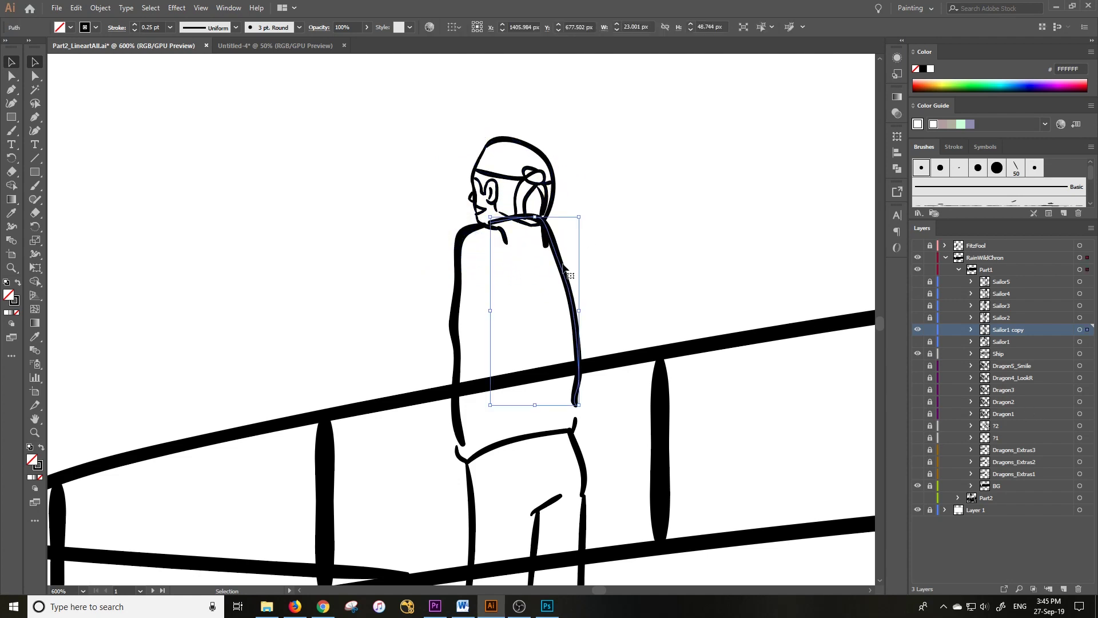
pyautogui.moveTo(491, 216)
pyautogui.mouseDown()
pyautogui.moveTo(535, 207)
pyautogui.moveTo(488, 216)
pyautogui.moveTo(522, 243)
pyautogui.moveTo(507, 227)
pyautogui.moveTo(501, 258)
pyautogui.mouseUp()
pyautogui.click(471, 234)
pyautogui.click(523, 268)
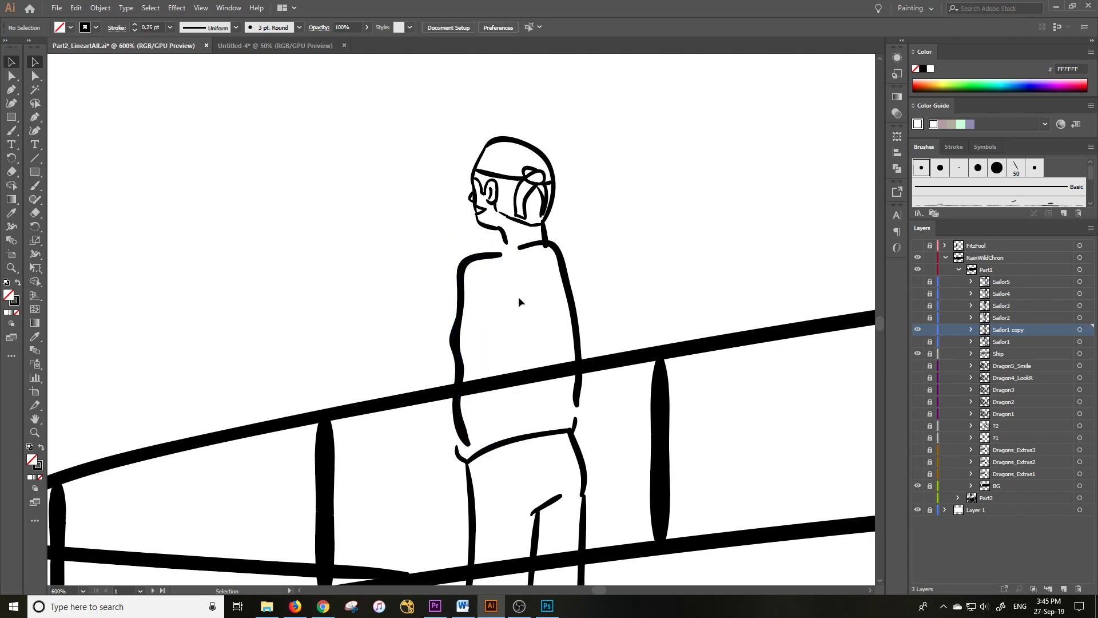
# Step: Paint the sailor's two raised arms with sleeves, cuffs and hands on both sides of the head with the Paintbrush
pyautogui.scroll(-1, 518, 296)
pyautogui.scroll(2, 533, 295)
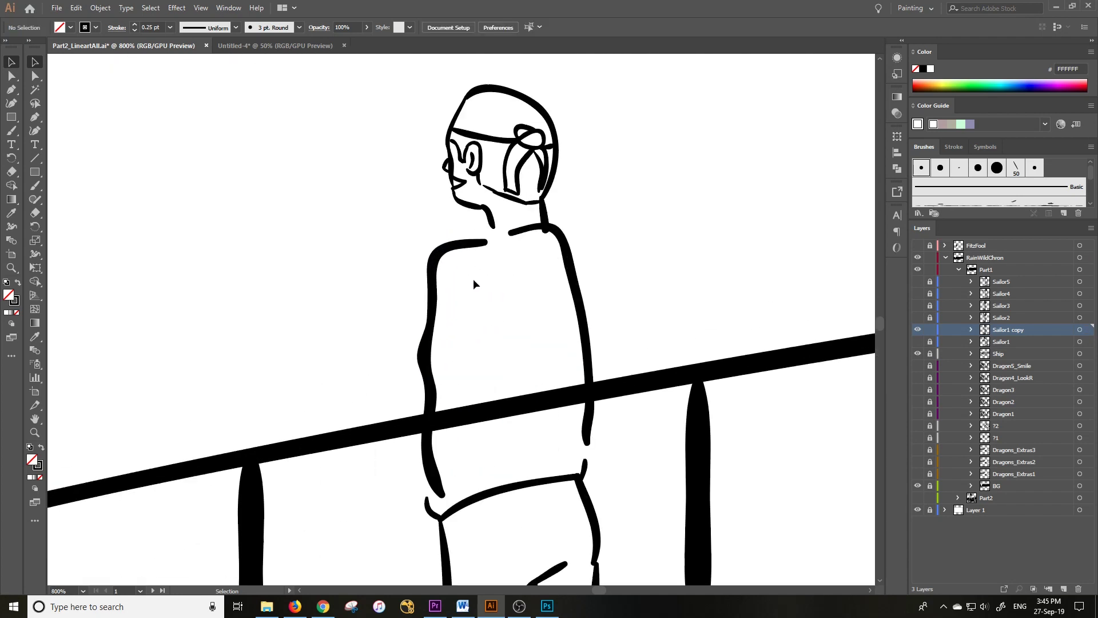
pyautogui.press('b')
pyautogui.moveTo(558, 221)
pyautogui.mouseDown()
pyautogui.moveTo(577, 205)
pyautogui.moveTo(605, 121)
pyautogui.mouseUp()
pyautogui.press('space')
pyautogui.moveTo(635, 226); pyautogui.dragTo(609, 284)
pyautogui.moveTo(555, 333)
pyautogui.mouseDown()
pyautogui.moveTo(594, 299)
pyautogui.moveTo(622, 206)
pyautogui.moveTo(613, 181)
pyautogui.moveTo(620, 206)
pyautogui.mouseUp()
pyautogui.moveTo(463, 302)
pyautogui.mouseDown()
pyautogui.moveTo(362, 247)
pyautogui.moveTo(356, 222)
pyautogui.moveTo(305, 221)
pyautogui.moveTo(336, 322)
pyautogui.moveTo(409, 389)
pyautogui.mouseUp()
pyautogui.press('space')
pyautogui.moveTo(434, 341); pyautogui.dragTo(464, 388)
pyautogui.moveTo(605, 228)
pyautogui.mouseDown()
pyautogui.moveTo(585, 122)
pyautogui.moveTo(607, 140)
pyautogui.mouseUp()
pyautogui.hotkey('ctrl', 'z')
pyautogui.moveTo(613, 230)
pyautogui.mouseDown()
pyautogui.moveTo(597, 142)
pyautogui.moveTo(636, 198)
pyautogui.mouseUp()
pyautogui.moveTo(386, 268)
pyautogui.mouseDown()
pyautogui.moveTo(382, 157)
pyautogui.moveTo(332, 174)
pyautogui.moveTo(348, 191)
pyautogui.moveTo(355, 268)
pyautogui.mouseUp()
pyautogui.press('space')
pyautogui.moveTo(513, 304); pyautogui.dragTo(557, 250)
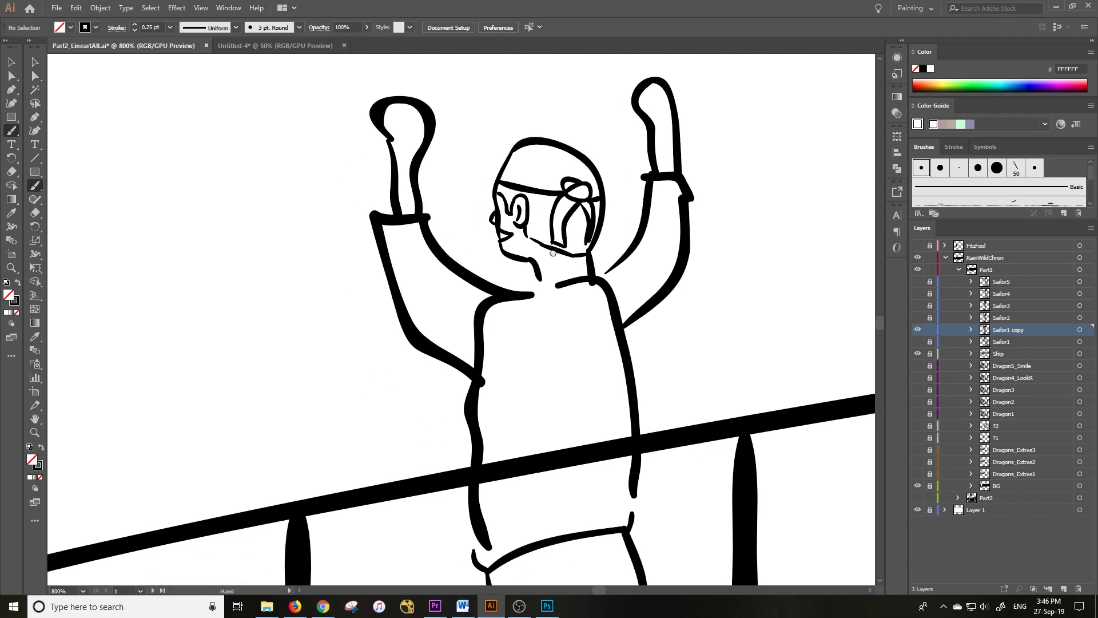
# Step: Set the stroke weight of the inner sleeve line on the arm in front of the sailor's face to 0.1 pt
pyautogui.press('space')
pyautogui.moveTo(489, 240); pyautogui.dragTo(496, 269)
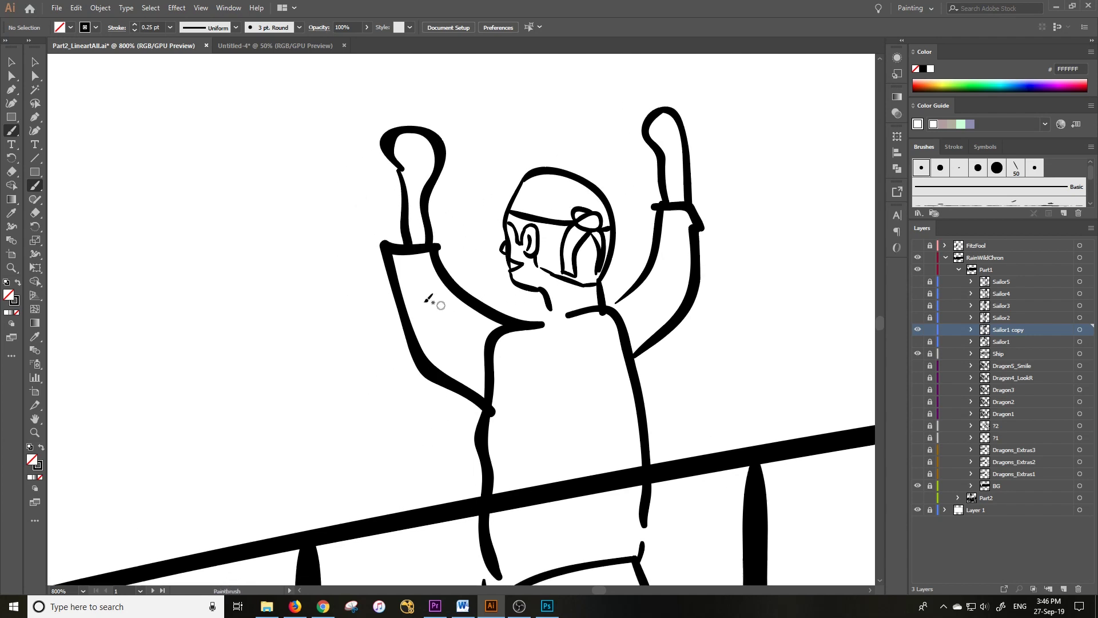
pyautogui.press('v')
pyautogui.click(461, 280)
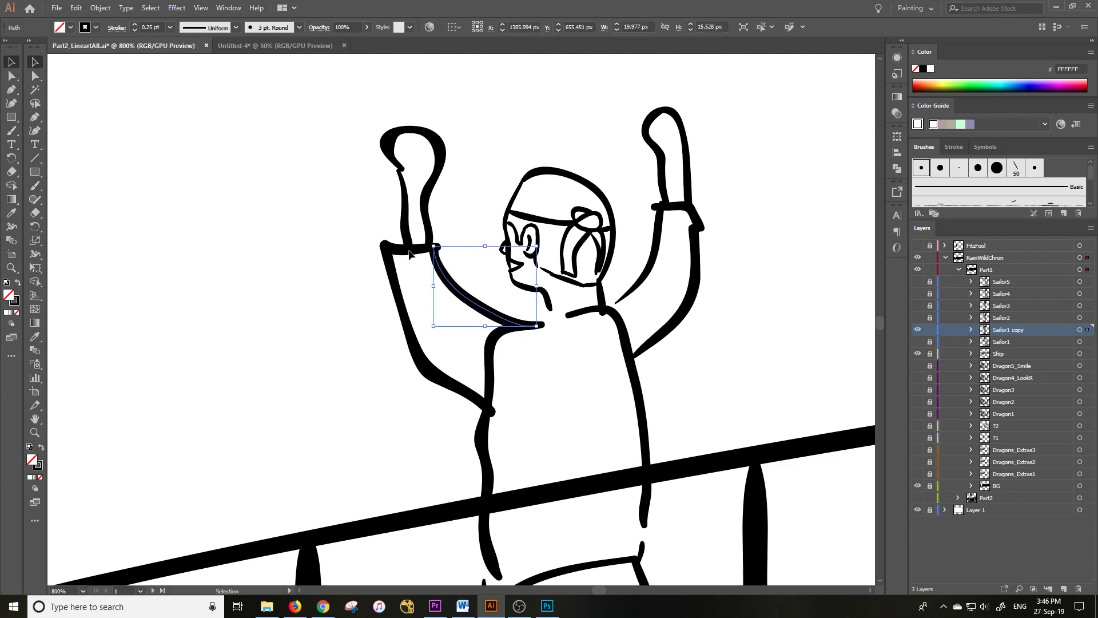
pyautogui.click(170, 27)
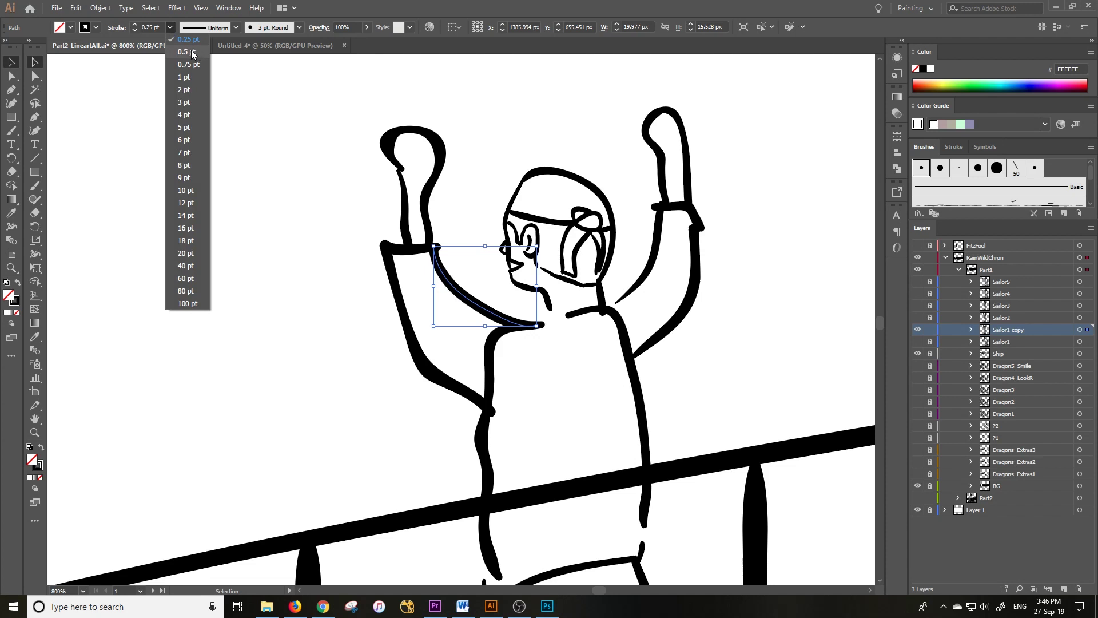
pyautogui.click(194, 58)
pyautogui.click(174, 30)
pyautogui.click(192, 45)
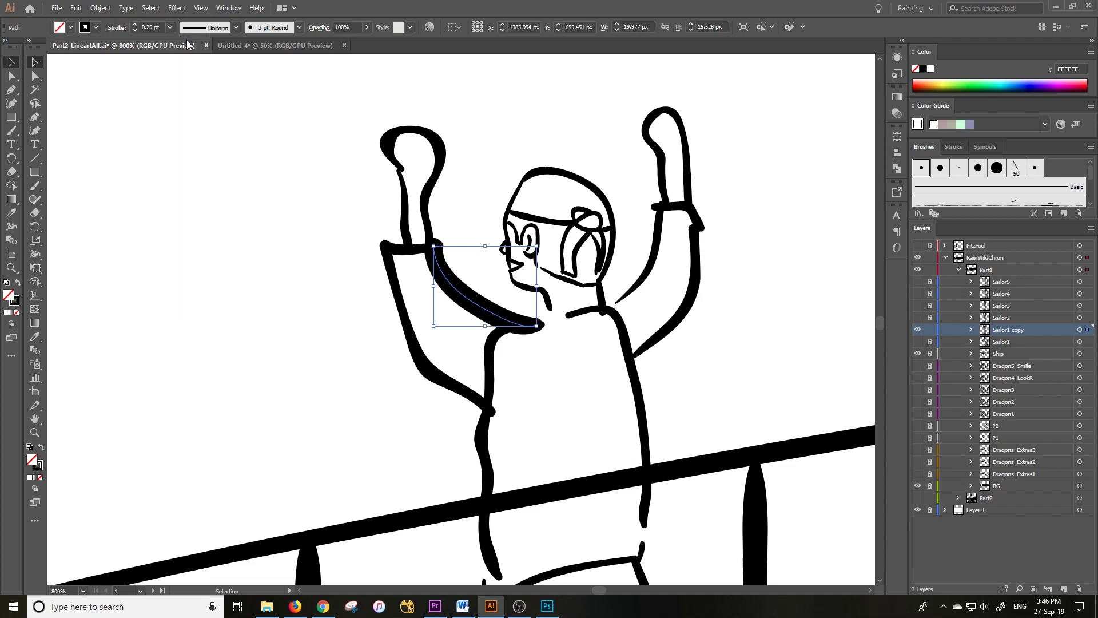
pyautogui.click(150, 27)
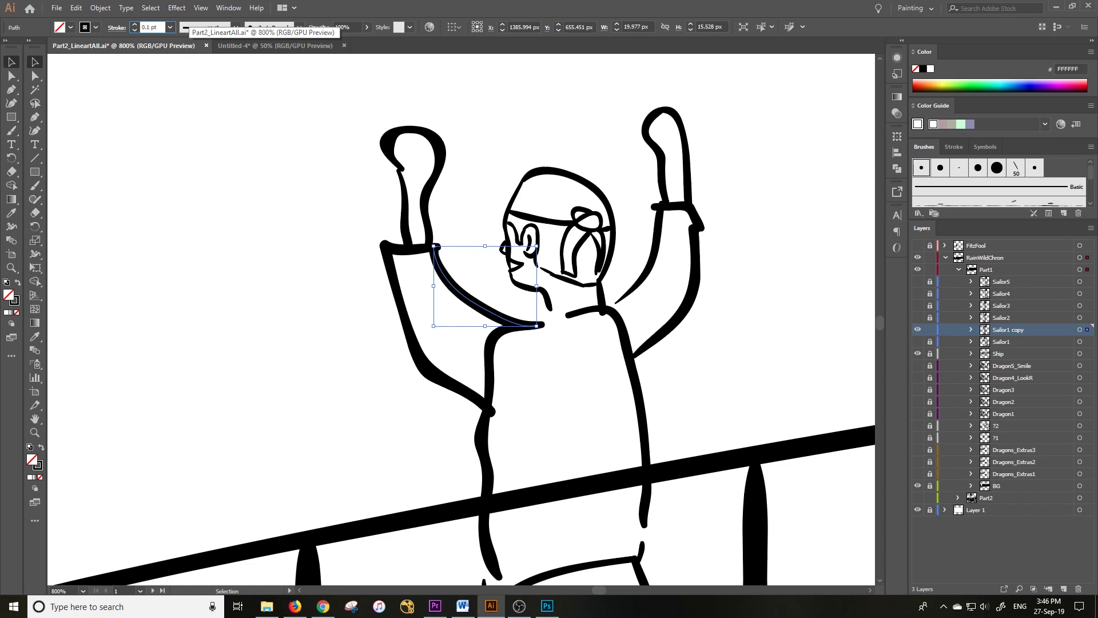
pyautogui.press('Return')
pyautogui.click(496, 167)
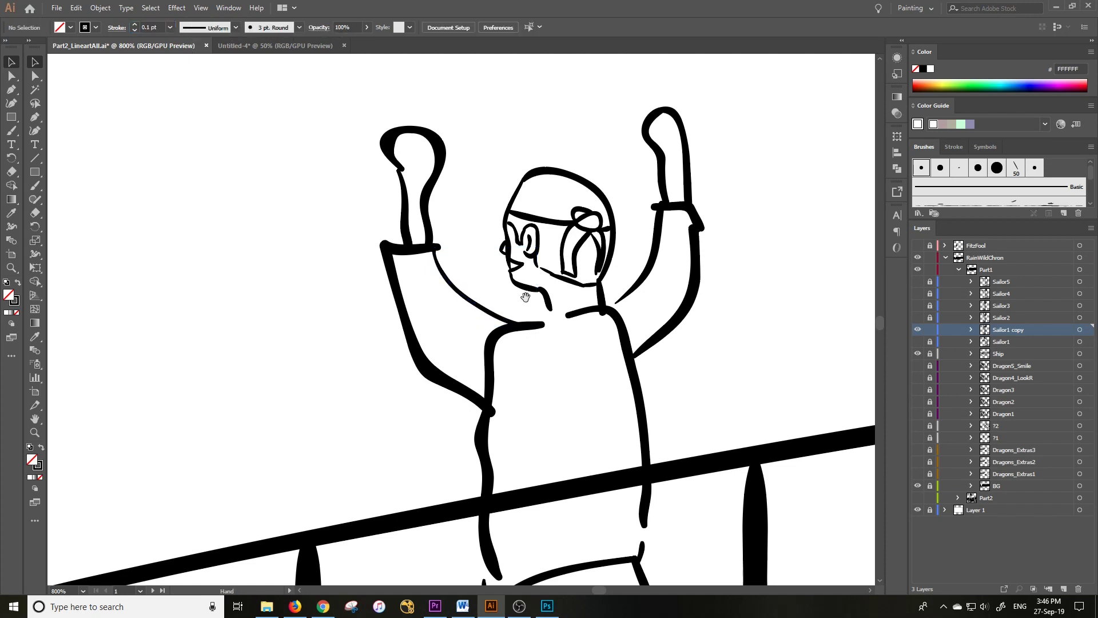
# Step: Paint over the lower part of the thinned sleeve line toward the shoulder with a 0.1 pt Paintbrush stroke
pyautogui.moveTo(526, 302); pyautogui.dragTo(502, 271)
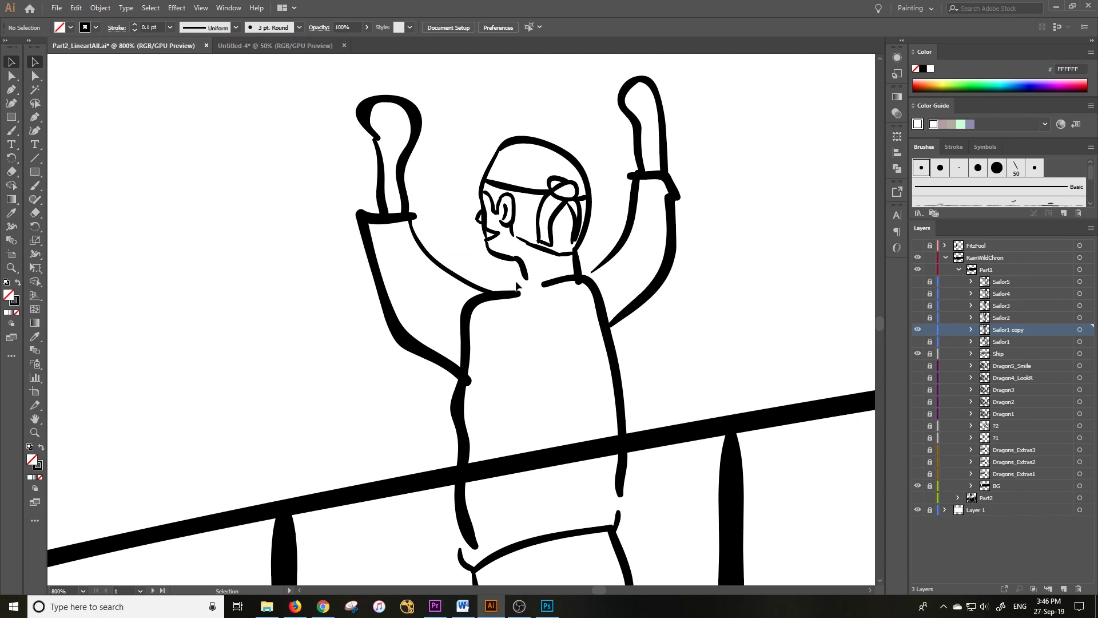
pyautogui.press('b')
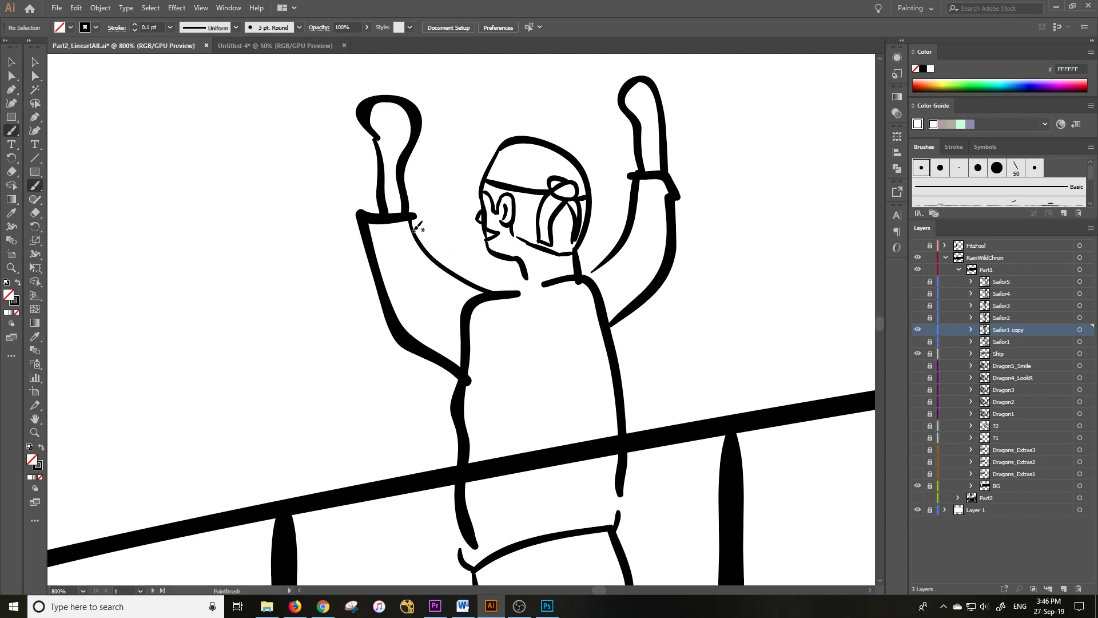
pyautogui.moveTo(434, 252); pyautogui.dragTo(492, 292)
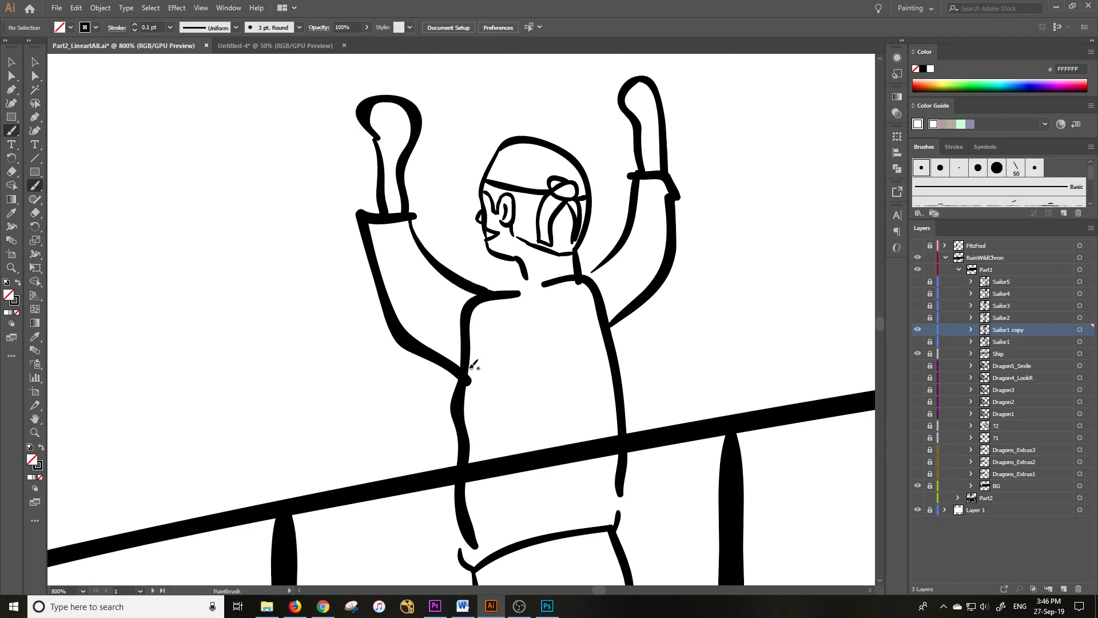
# Step: Toggle the visibility of the original Sailor1 sublayer to compare its pose with the raised-arms pose on Sailor1 copy
pyautogui.hotkey('ctrl', '-')
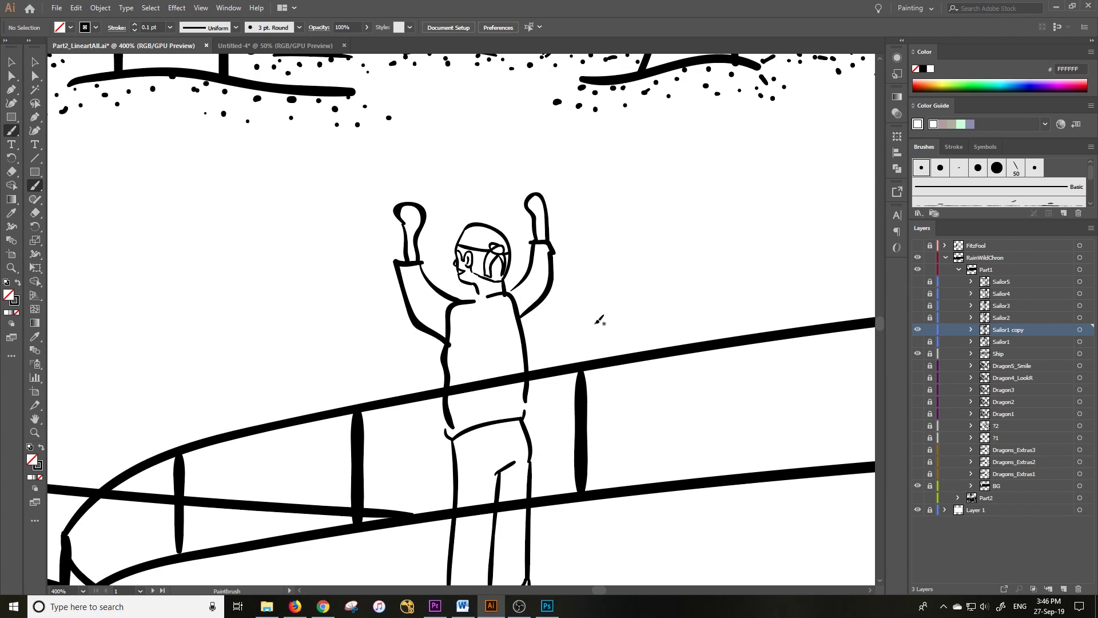
pyautogui.scroll(-2, 564, 392)
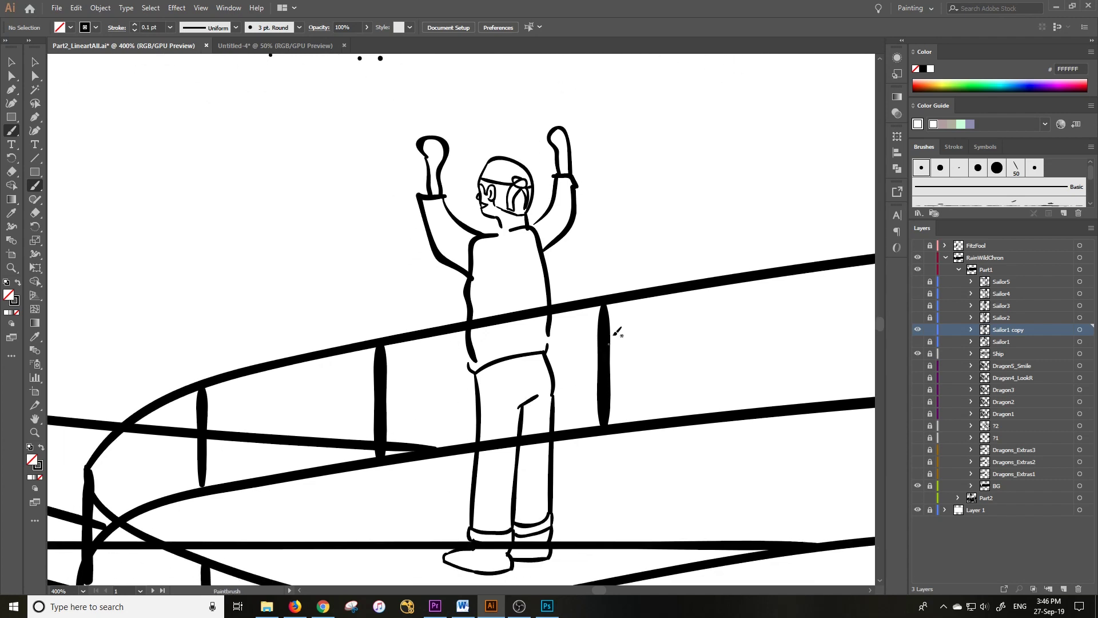
pyautogui.click(919, 341)
pyautogui.click(920, 341)
pyautogui.click(919, 341)
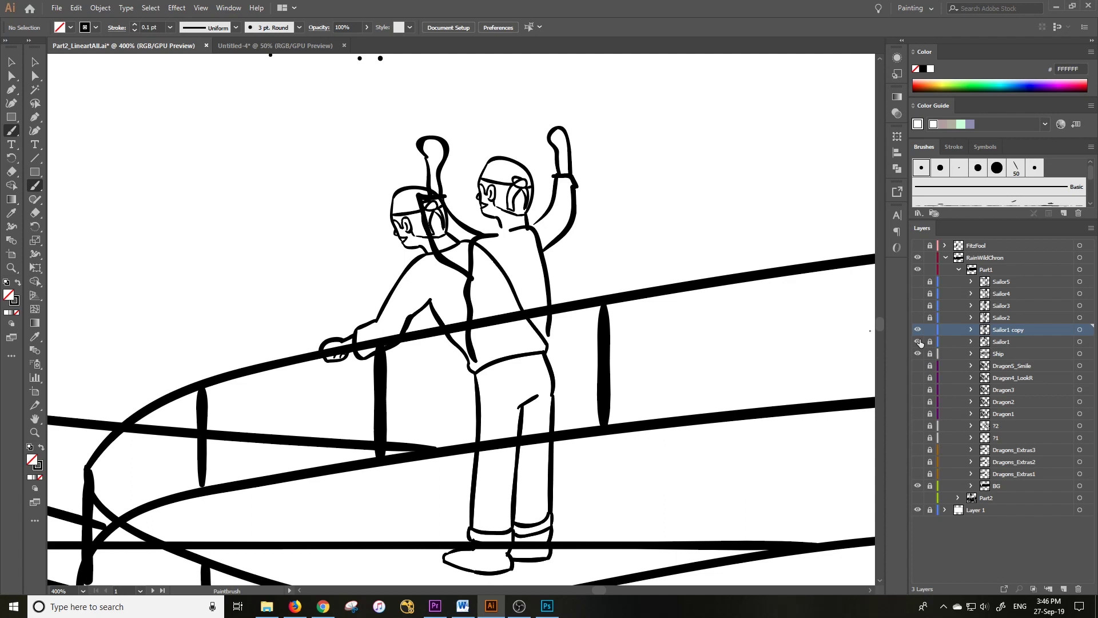
pyautogui.click(919, 341)
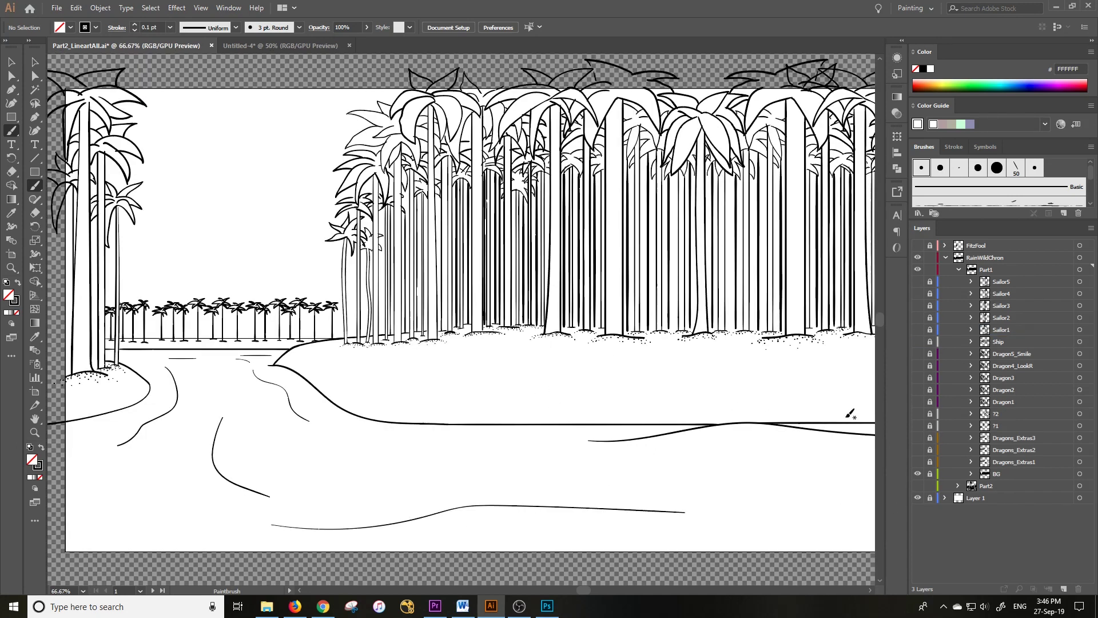
# Step: Hide the white Layer 1 so only the BG sublayer's lineart shows on the transparent artboard, and unlock BG
pyautogui.click(918, 474)
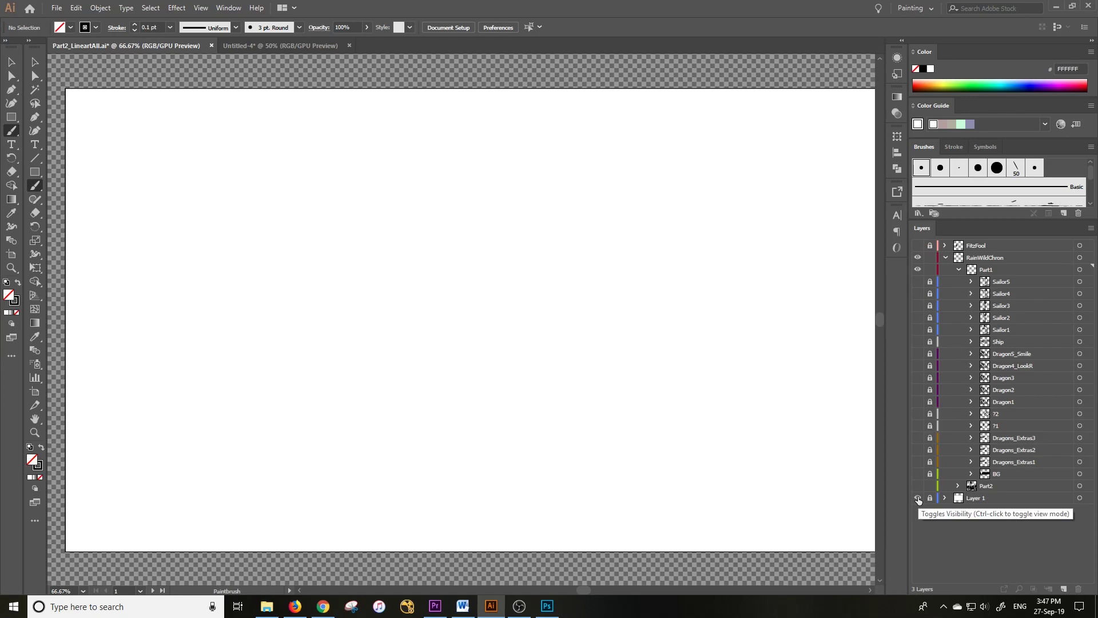
pyautogui.click(918, 498)
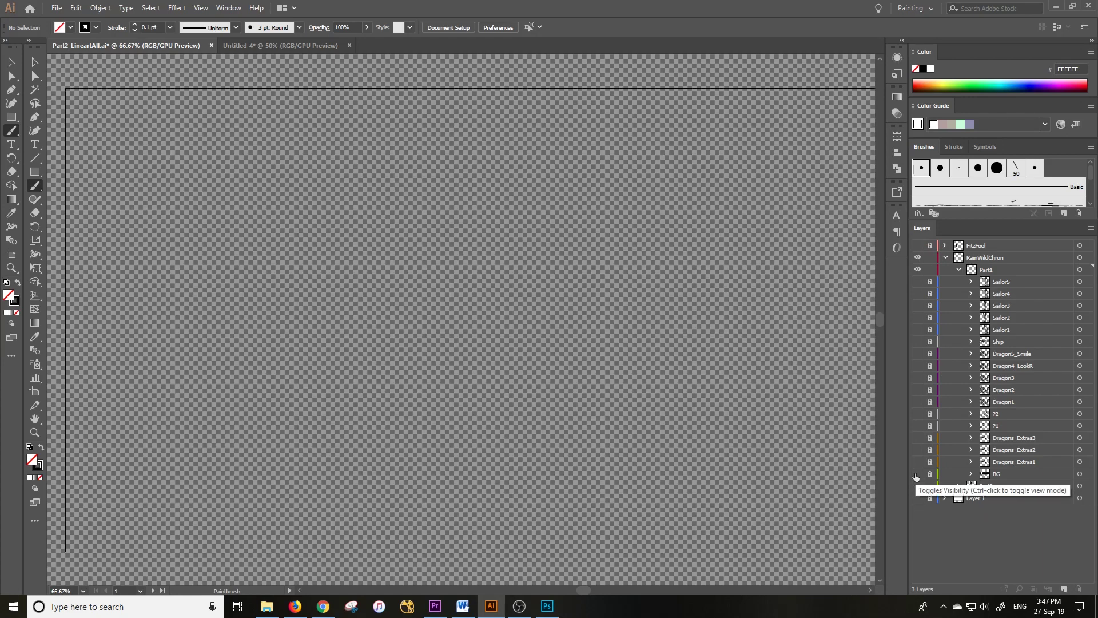
pyautogui.click(917, 473)
pyautogui.scroll(-1, 625, 429)
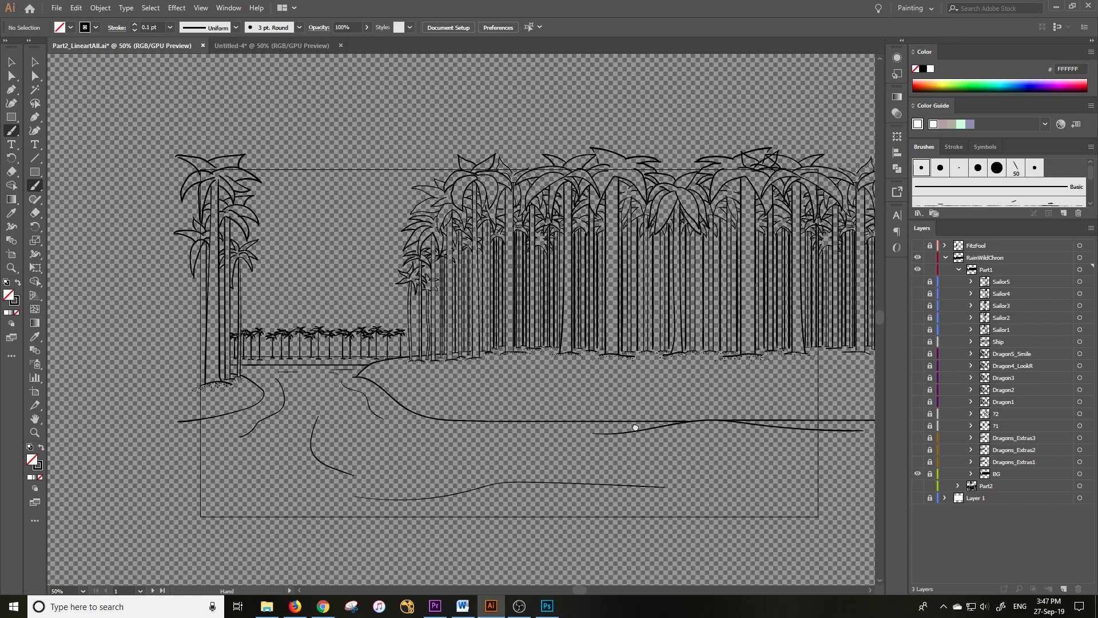
pyautogui.scroll(-1, 527, 448)
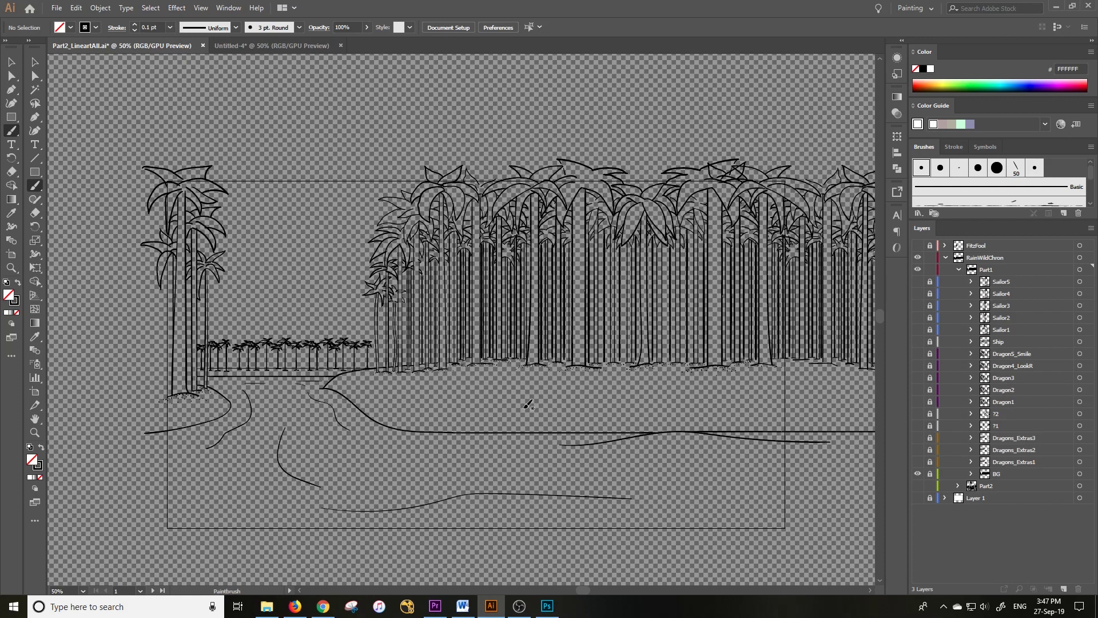
pyautogui.scroll(1, 306, 297)
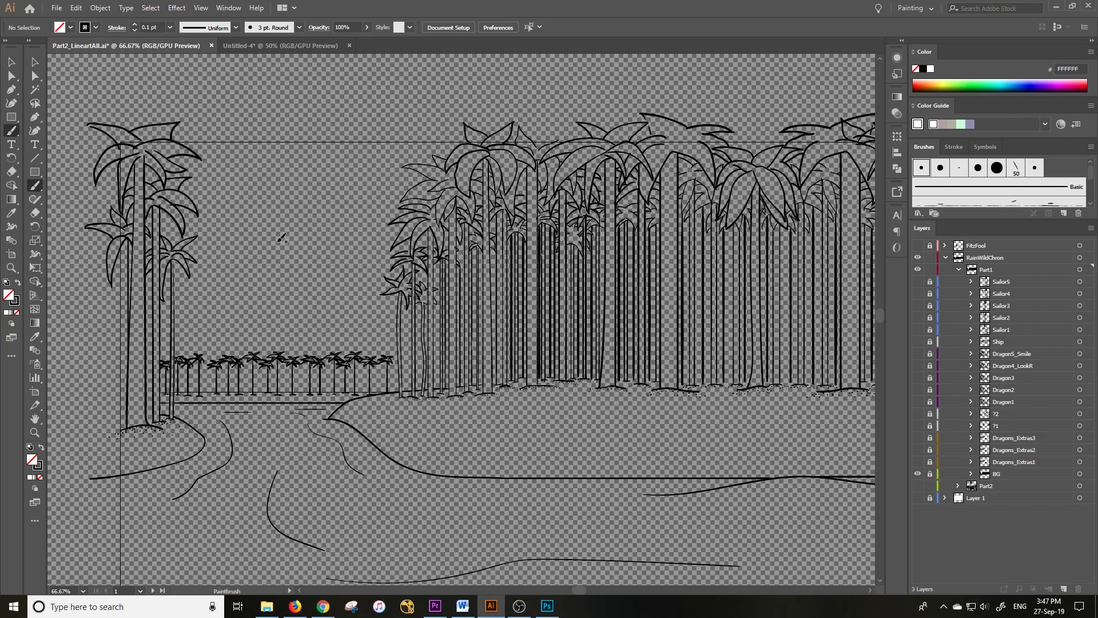
pyautogui.press('v')
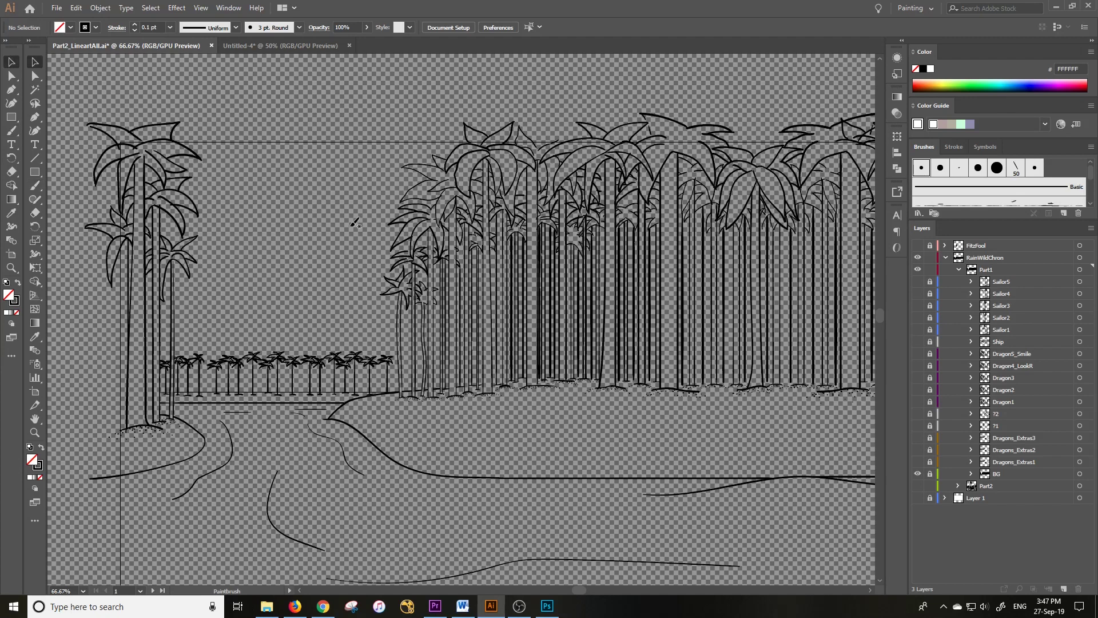
pyautogui.click(930, 474)
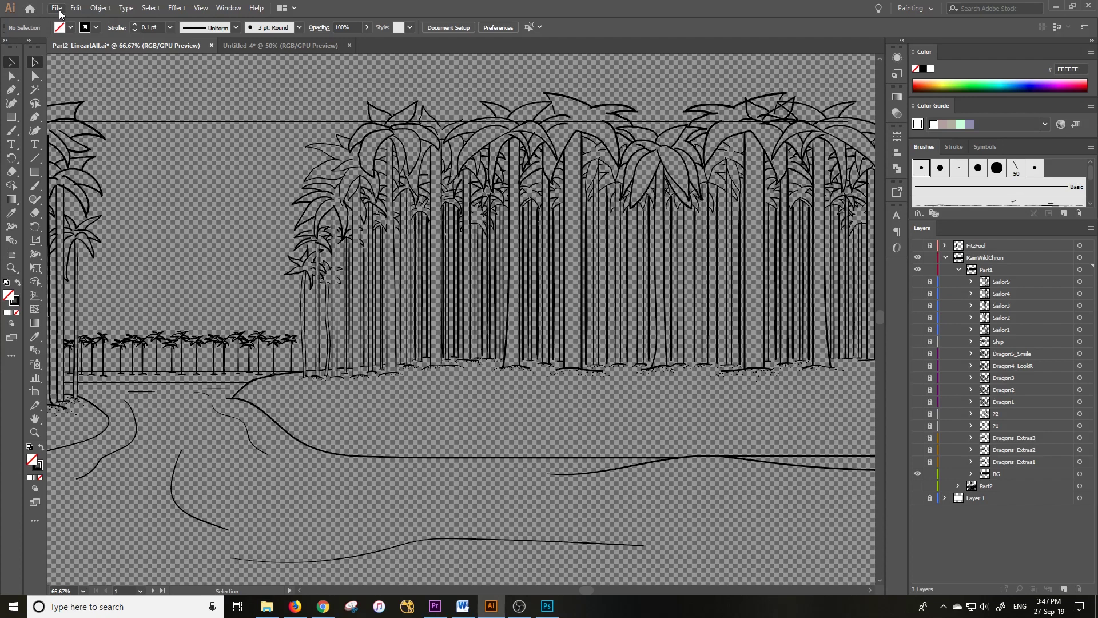
# Step: Open Save As, pick the existing file name Part1_BG.ai in the RainWildChronicles folder, and look through the separate per-layer files
pyautogui.click(59, 10)
pyautogui.click(59, 9)
pyautogui.click(58, 9)
pyautogui.click(101, 115)
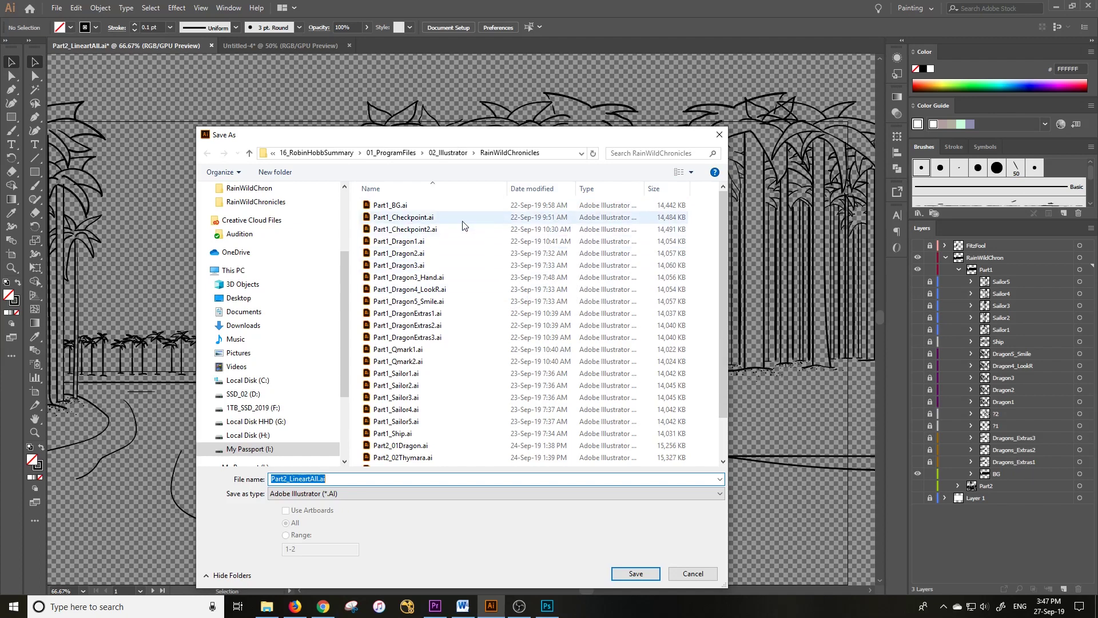
pyautogui.click(394, 207)
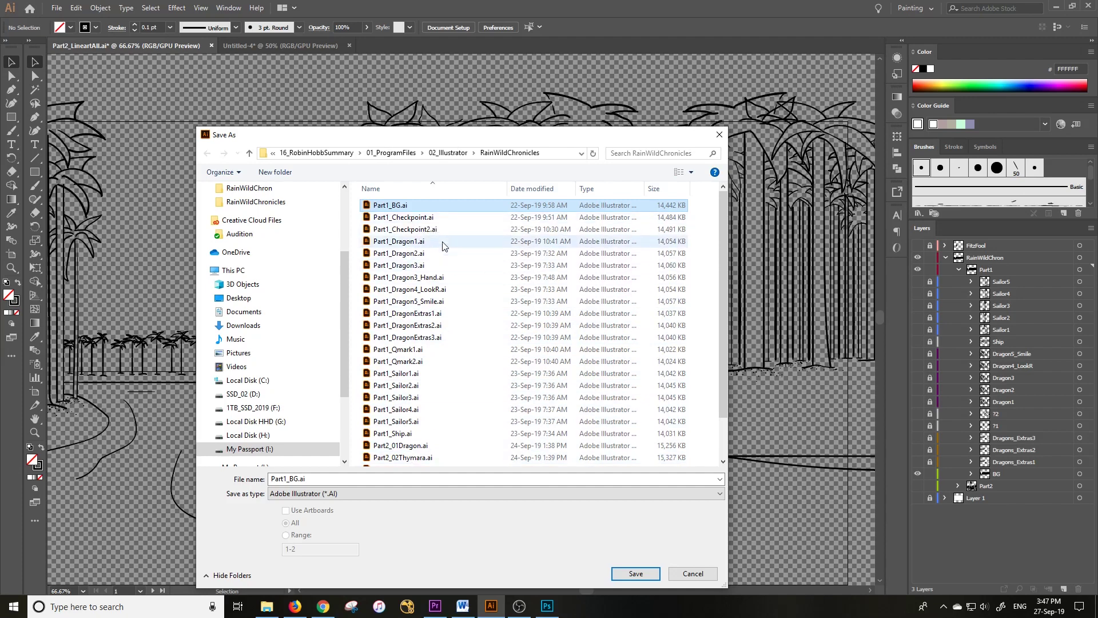
pyautogui.scroll(-1, 414, 309)
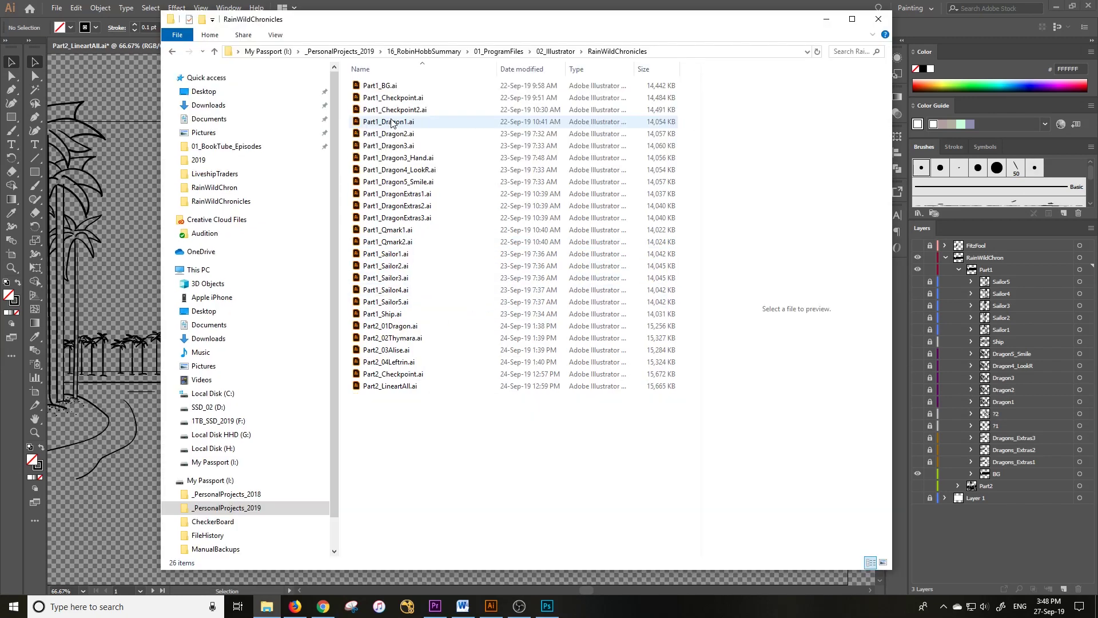
# Step: Preview the separate Part1 lineart files in the RainWildChronicles folder, from Part1_BG.ai through the dragon, question mark and sailor variants
pyautogui.click(387, 88)
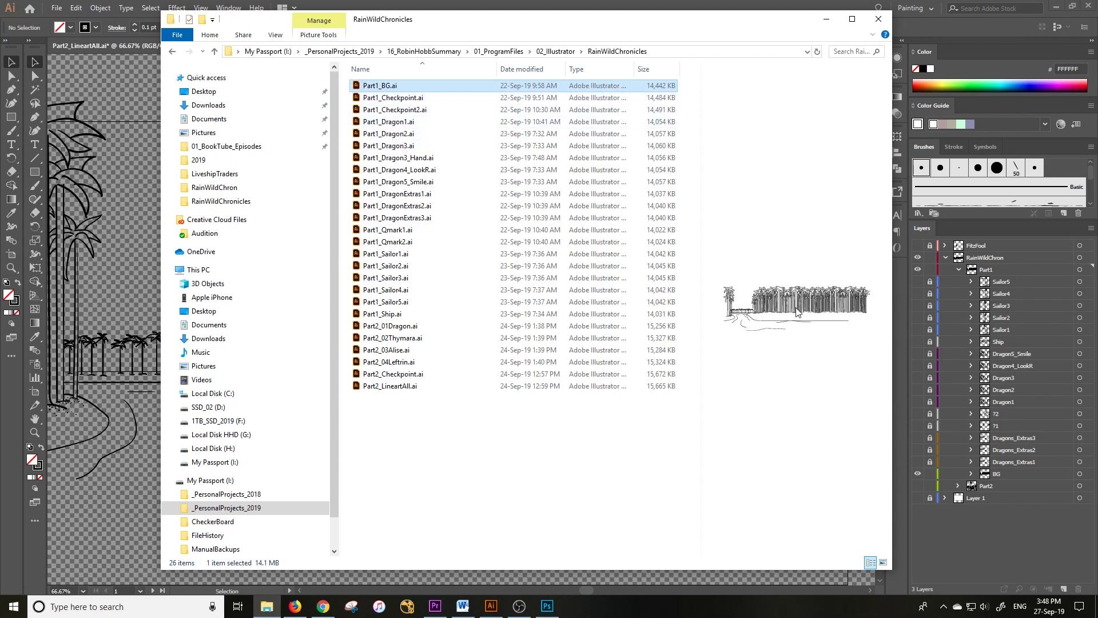
pyautogui.click(394, 110)
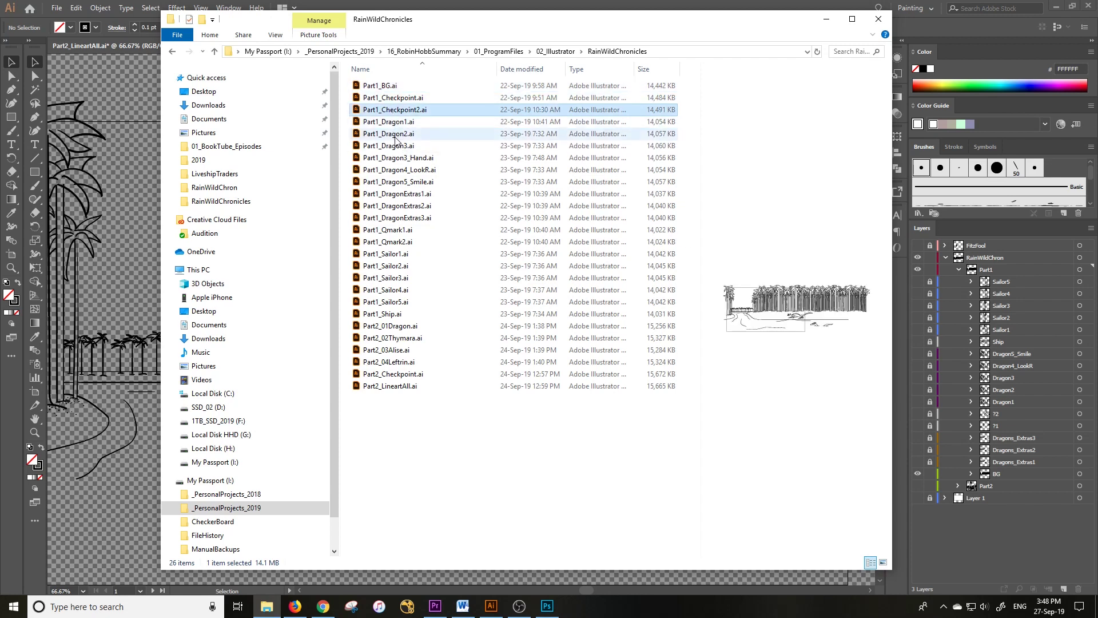
pyautogui.click(397, 134)
pyautogui.click(399, 170)
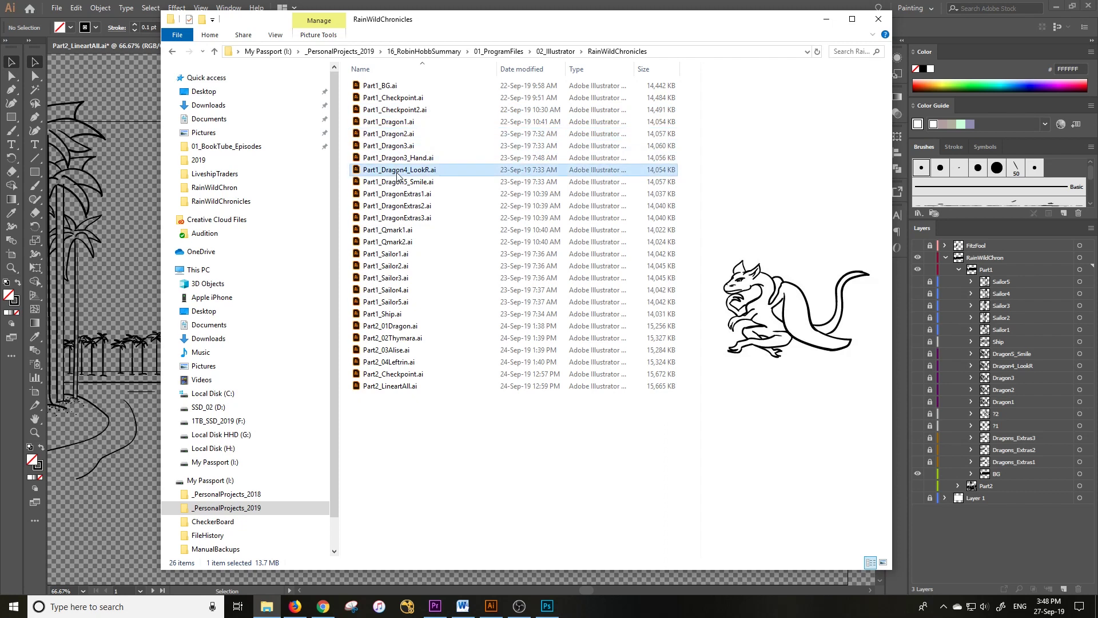
pyautogui.click(399, 183)
pyautogui.click(401, 206)
pyautogui.click(404, 241)
pyautogui.click(405, 277)
pyautogui.click(404, 303)
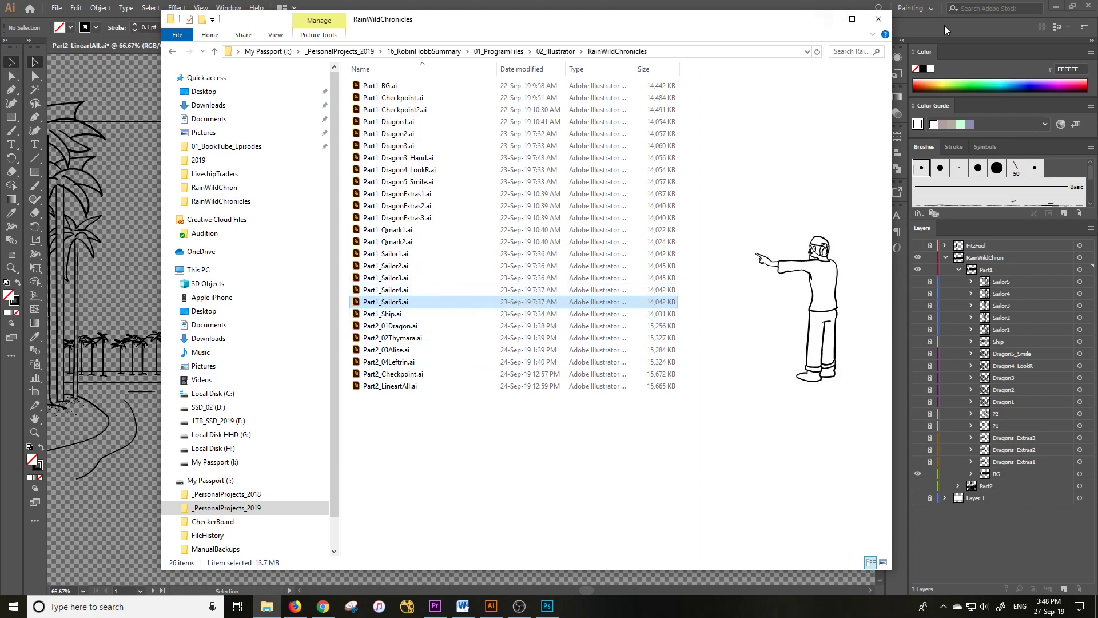
# Step: Switch to Premiere Pro and scrub the RainWildChron sequence around 00:00:09 to review the alternating dragon and question mark clips
pyautogui.hotkey('alt', 'Tab')
pyautogui.press('Up')
pyautogui.press('Up')
pyautogui.press('Up')
pyautogui.press('Up')
pyautogui.press('Up')
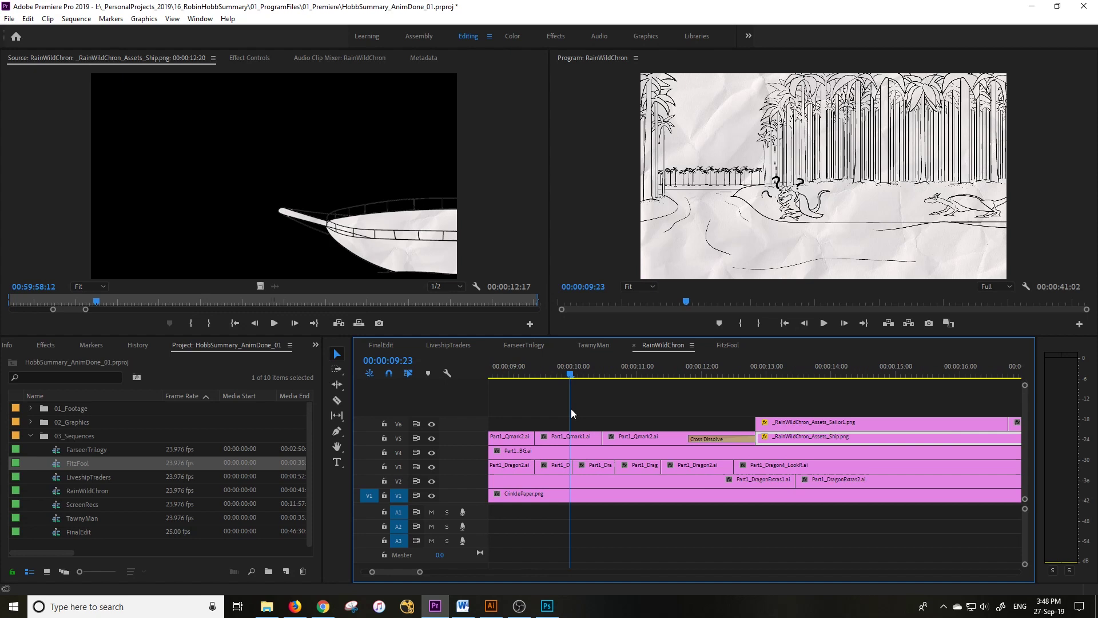
pyautogui.moveTo(517, 436); pyautogui.dragTo(638, 442)
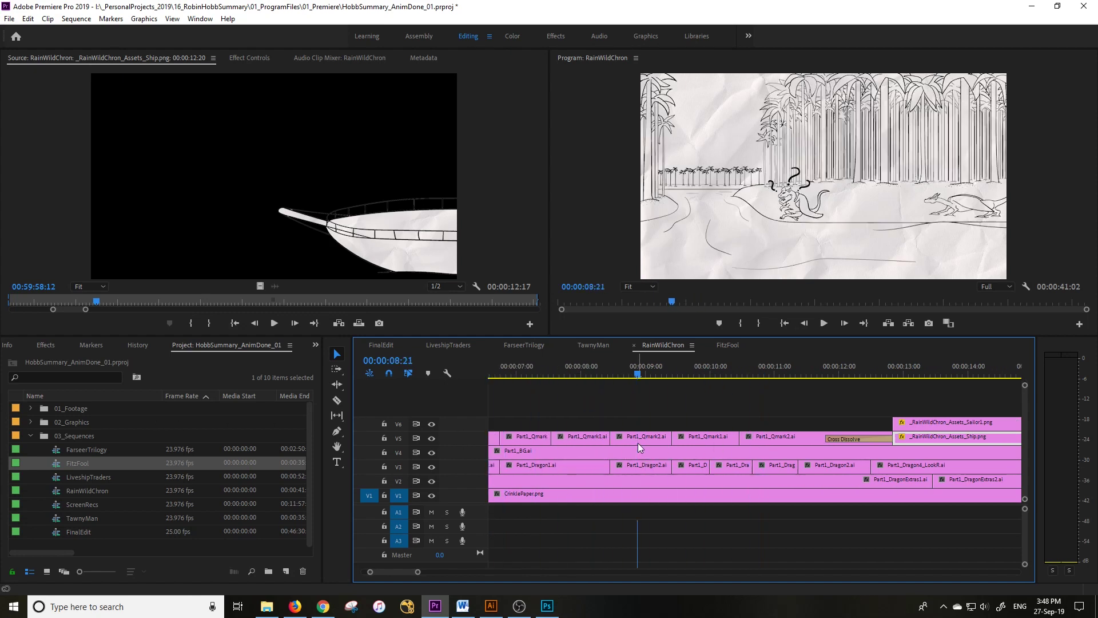
pyautogui.click(666, 388)
# Step: Expand the RainWildChron bin inside 01_Footage and look through its imported Part1 lineart files, selecting Part1_Dragon5_Smile.ai
pyautogui.click(30, 407)
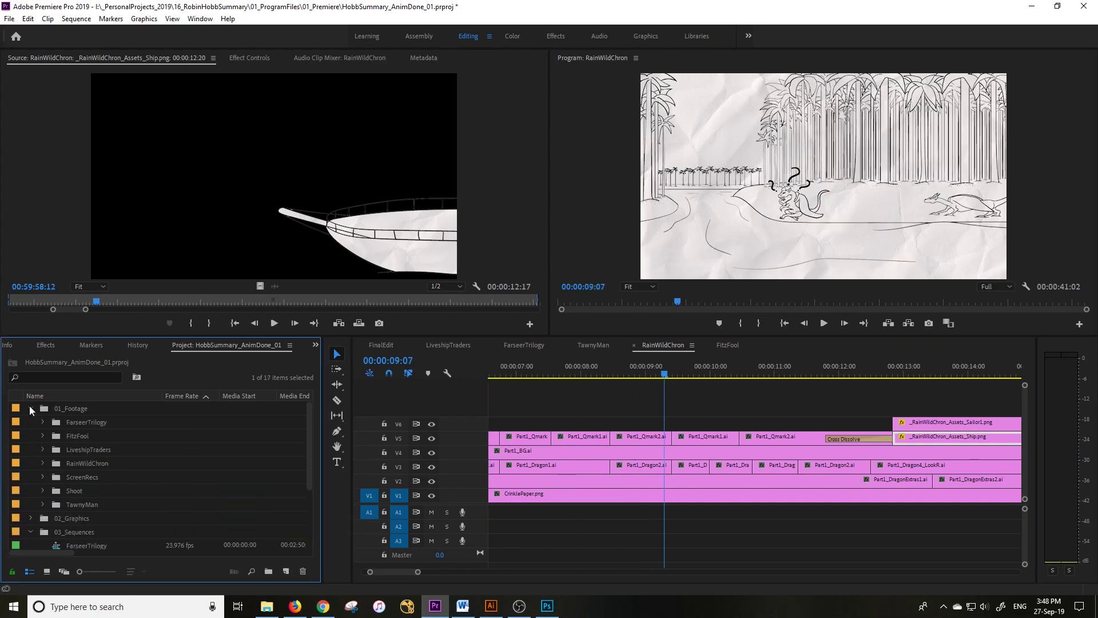
pyautogui.click(43, 462)
pyautogui.scroll(-2, 151, 470)
pyautogui.scroll(-4, 103, 445)
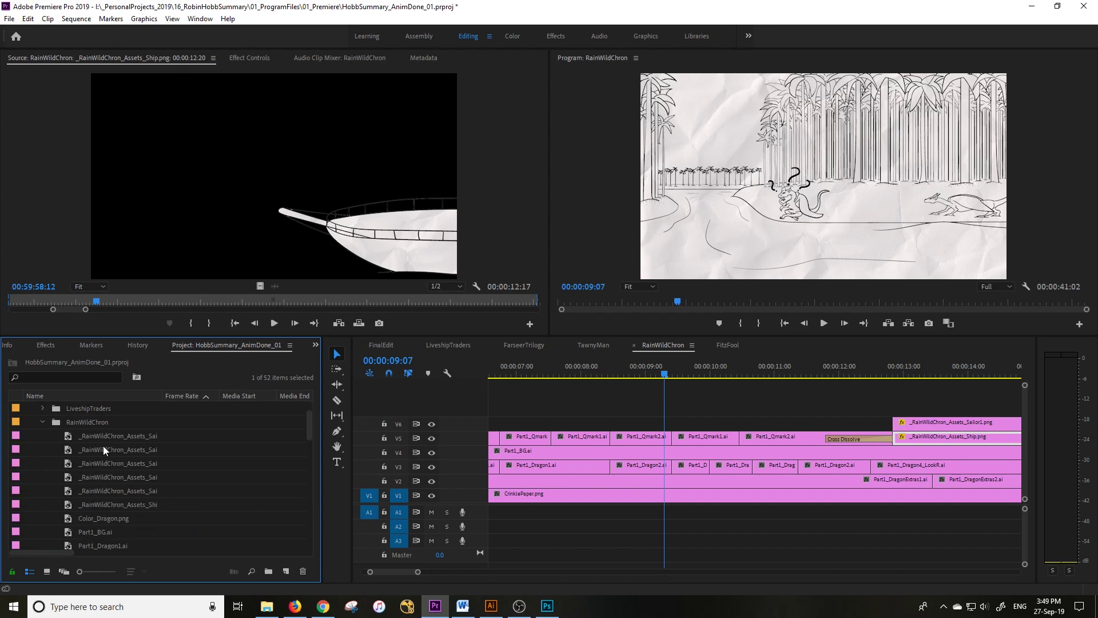
pyautogui.click(121, 474)
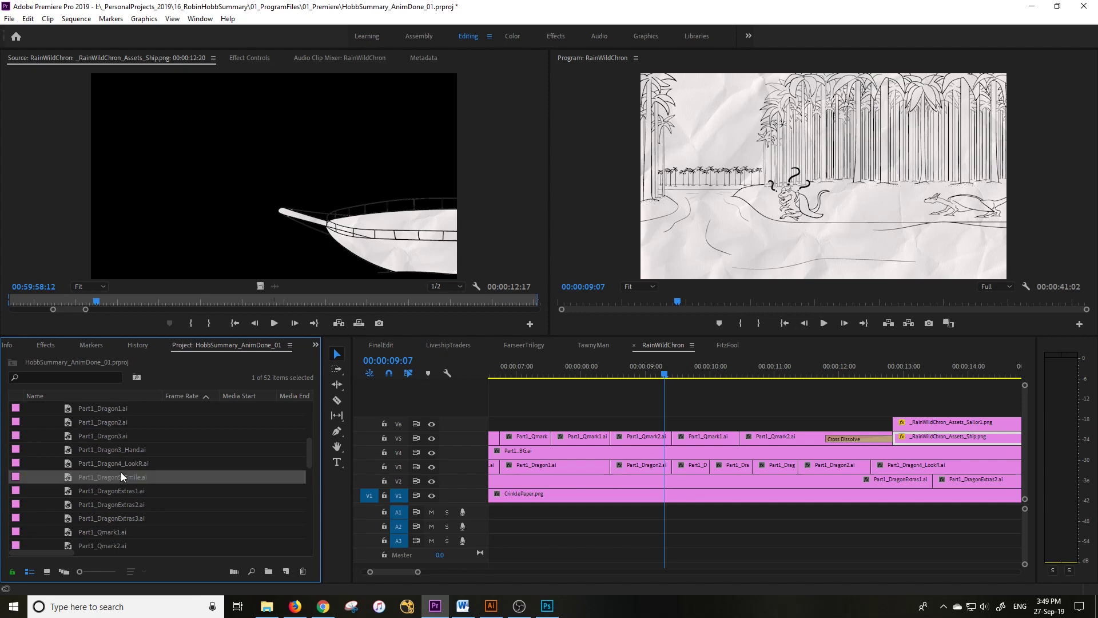
# Step: Switch to File Explorer and select all Part1 files from Part1_BG.ai to Part1_Ship.ai in the RainWildChronicles folder
pyautogui.click(268, 607)
pyautogui.moveTo(492, 83); pyautogui.dragTo(403, 319)
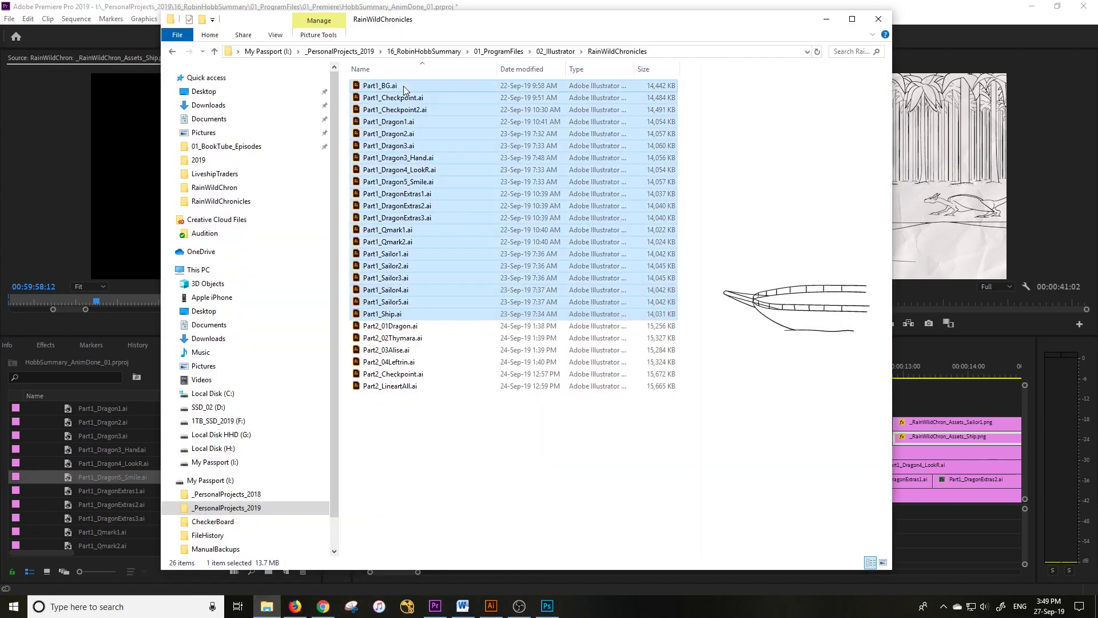
pyautogui.moveTo(403, 135); pyautogui.dragTo(414, 189)
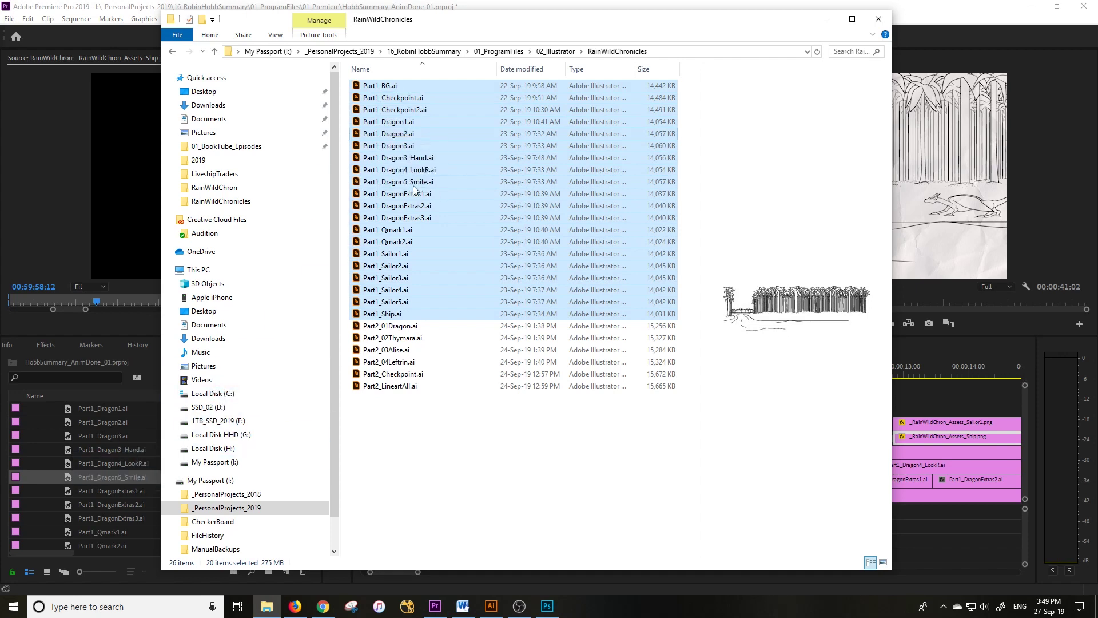
# Step: Return to Premiere Pro and try to place Part1_DragonExtras1.ai from the RainWildChron bin above the clips in the RainWildChron sequence
pyautogui.click(1058, 380)
pyautogui.moveTo(660, 372); pyautogui.dragTo(637, 413)
pyautogui.moveTo(115, 487); pyautogui.dragTo(550, 407)
# Step: Scrub the RainWildChron sequence forward to 00:00:14:14 to review the ship and sailor entering the scene
pyautogui.moveTo(648, 372); pyautogui.dragTo(678, 397)
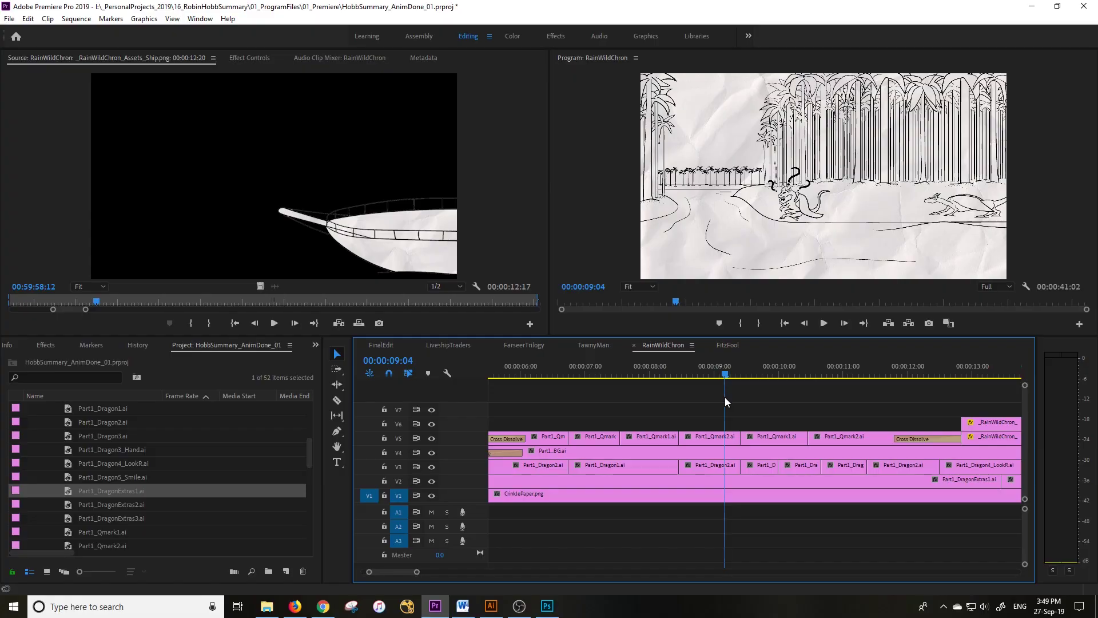
pyautogui.moveTo(726, 397); pyautogui.dragTo(891, 406)
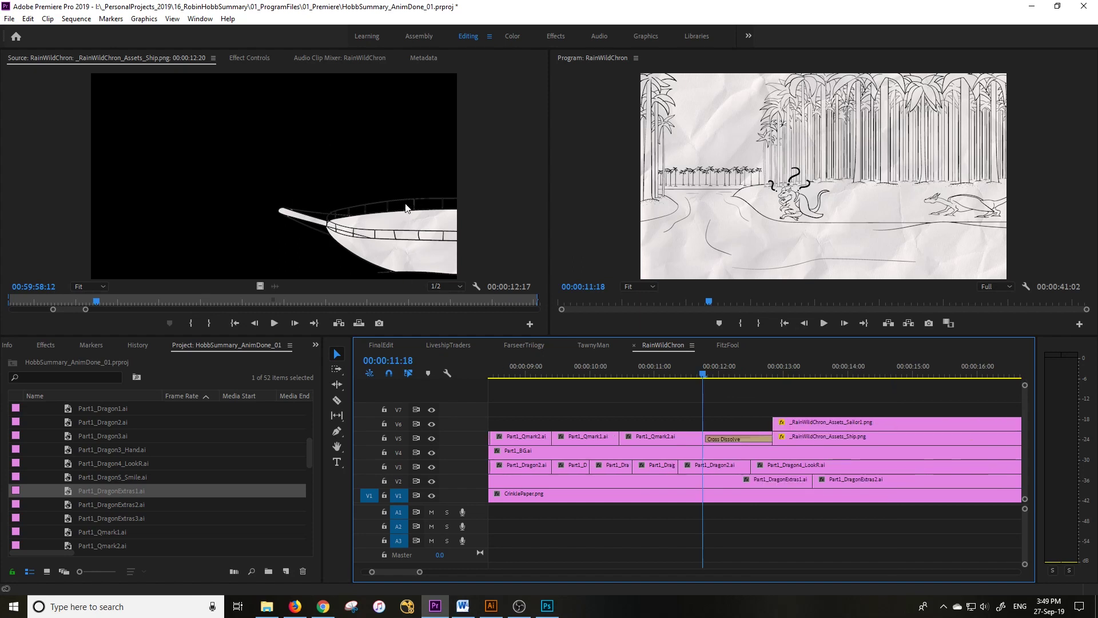
pyautogui.moveTo(705, 375); pyautogui.dragTo(886, 374)
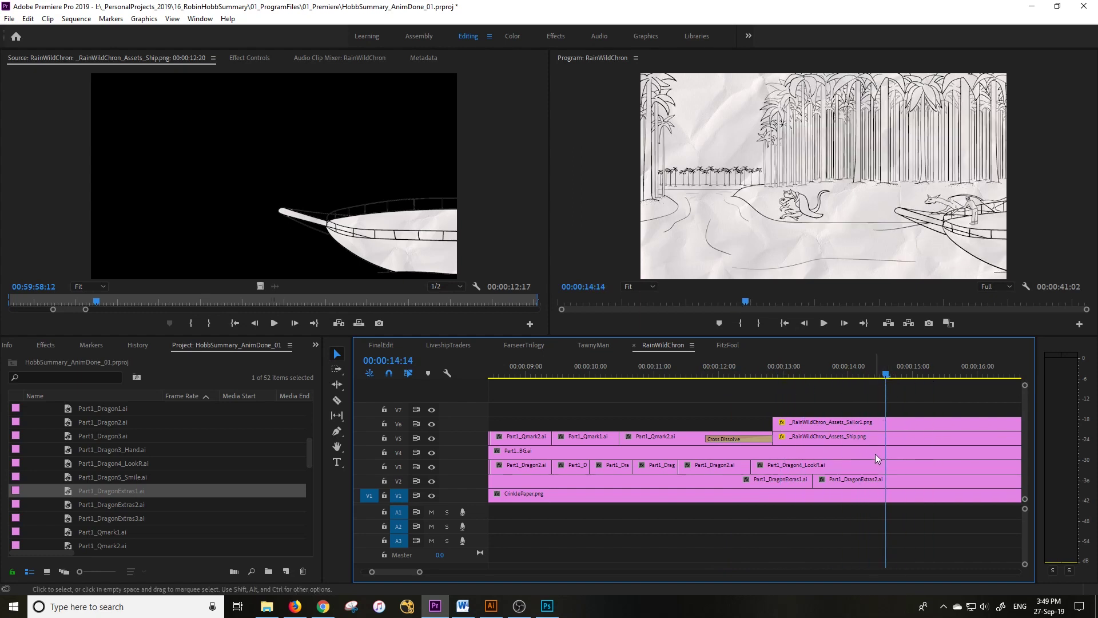
# Step: Inspect the _RainWildChron_Assets_Ship.png clip's Position keyframes and the temporal interpolation options of its second keyframe at 00:00:16:08
pyautogui.scroll(-5, 880, 477)
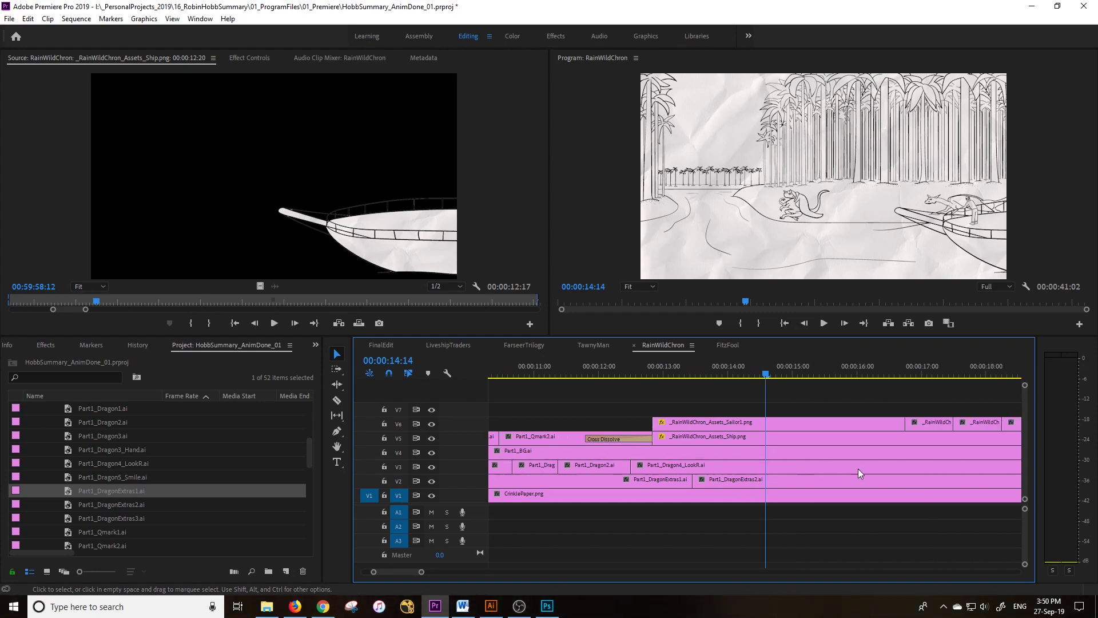
pyautogui.scroll(-2, 735, 429)
pyautogui.doubleClick(729, 435)
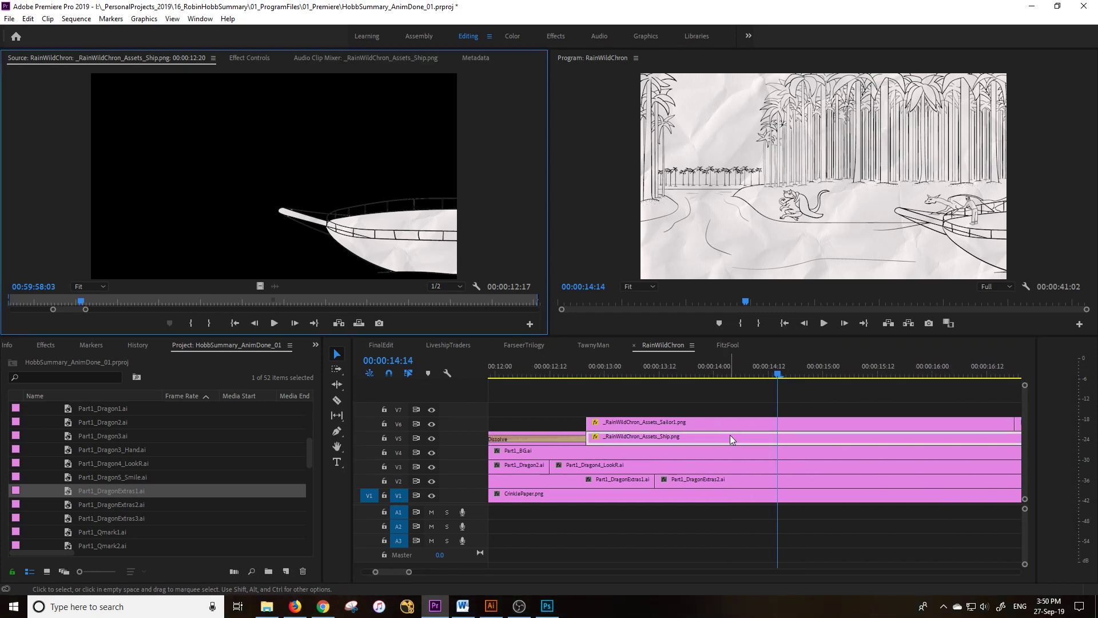
pyautogui.click(249, 57)
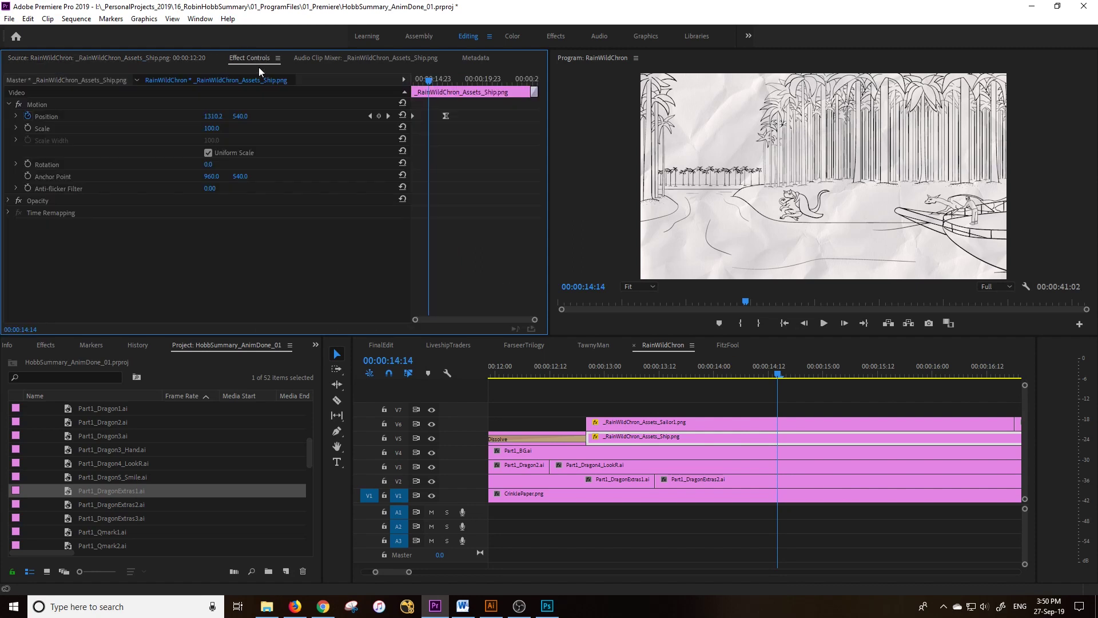
pyautogui.moveTo(433, 82)
pyautogui.mouseDown()
pyautogui.moveTo(407, 90)
pyautogui.moveTo(448, 94)
pyautogui.mouseUp()
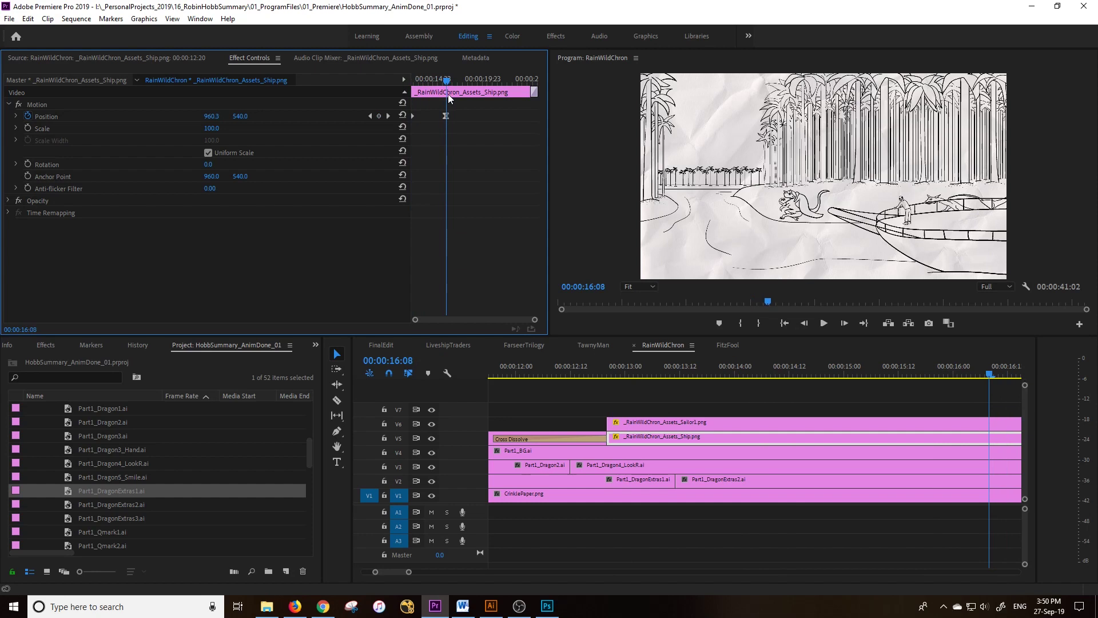
pyautogui.rightClick(446, 115)
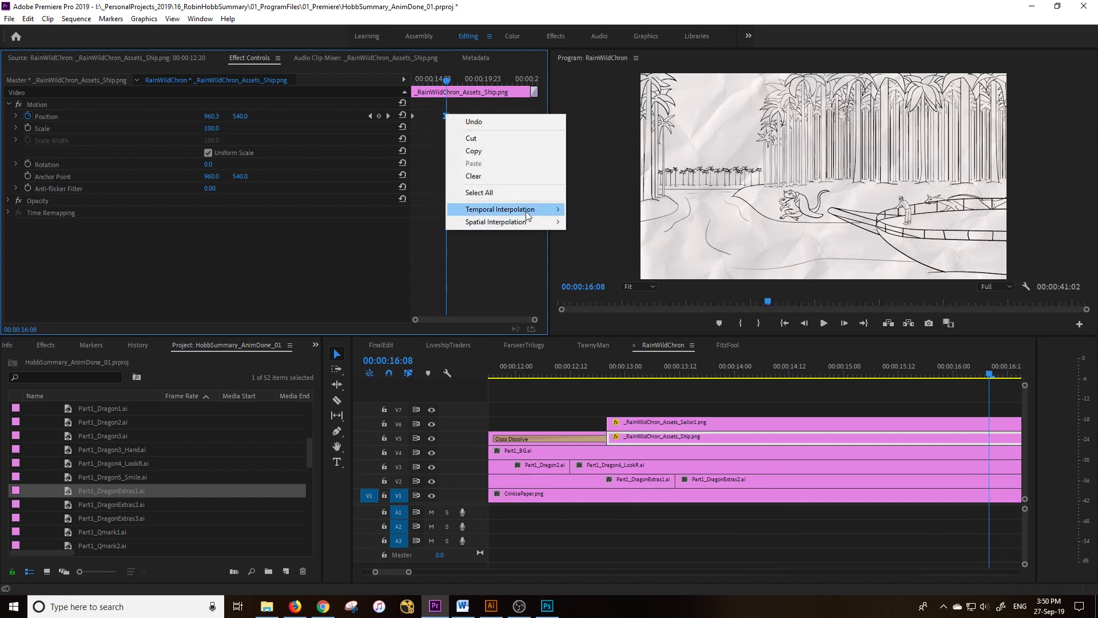
pyautogui.moveTo(527, 210)
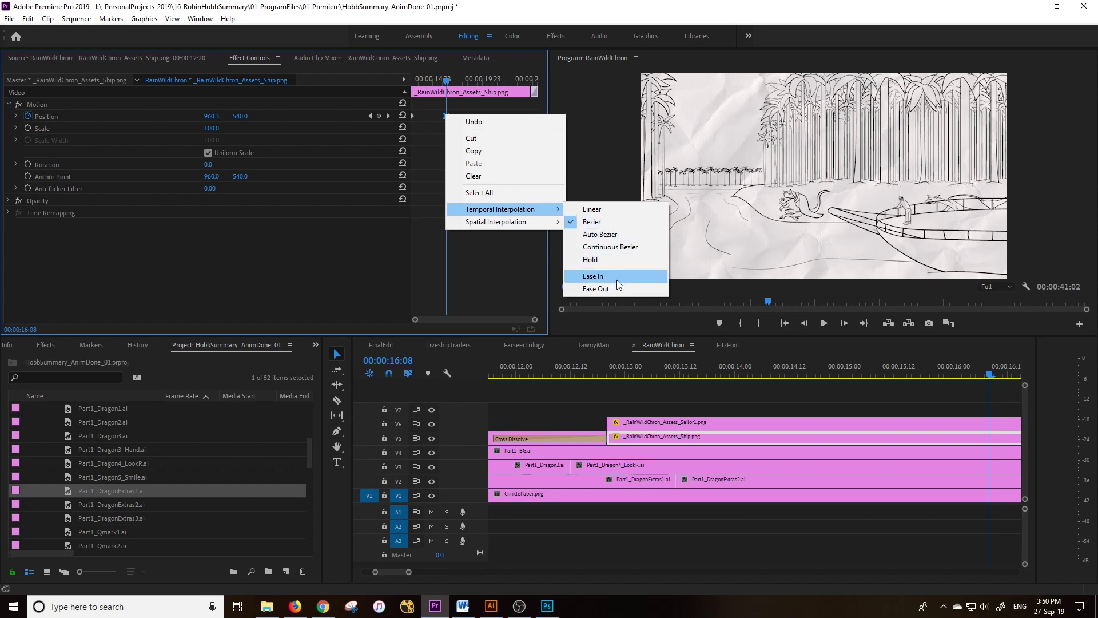
# Step: Play the RainWildChron sequence from about 00:00:14 and review the ship's entrance in the enlarged program preview
pyautogui.click(975, 372)
pyautogui.click(949, 376)
pyautogui.click(753, 380)
pyautogui.press('space')
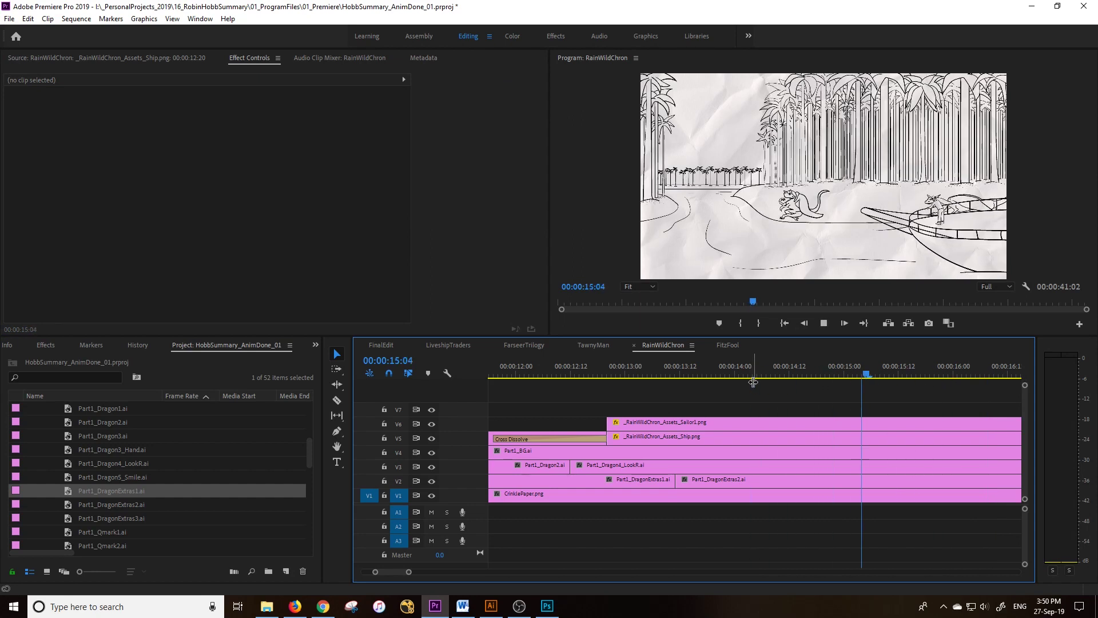
pyautogui.press('space')
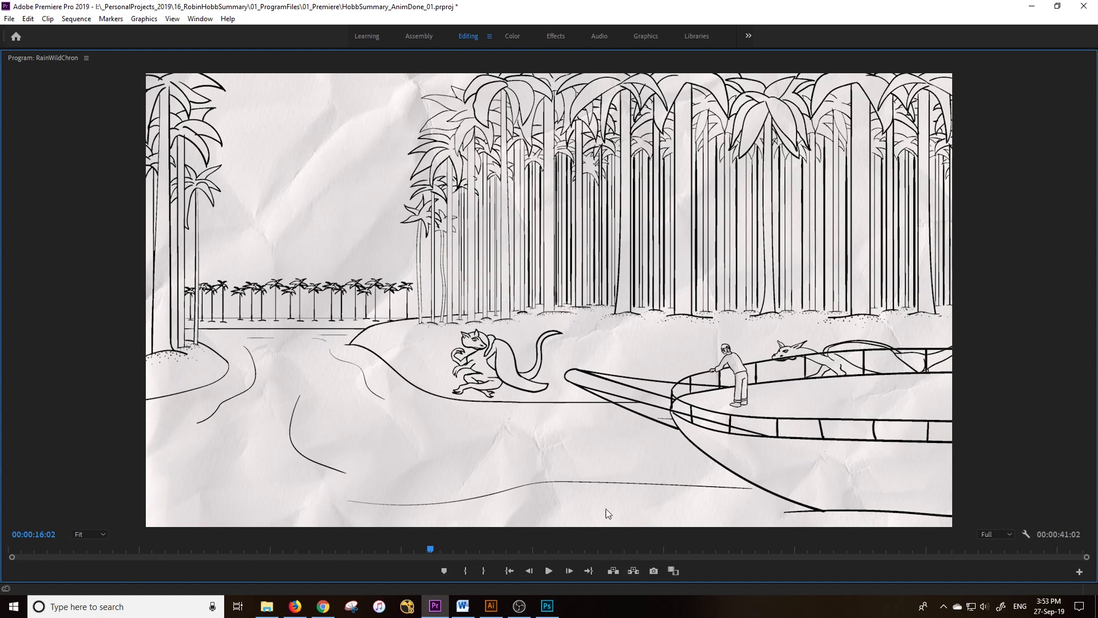
pyautogui.moveTo(433, 554); pyautogui.dragTo(543, 570)
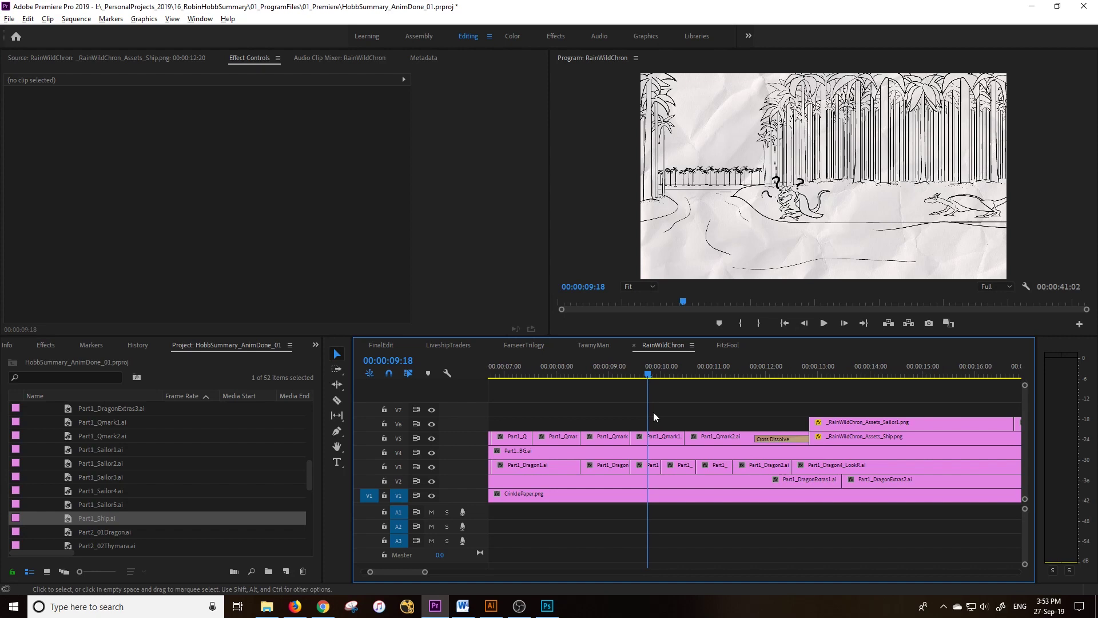
# Step: Show more of the RainWildChron timeline at once and scrub across its clips to review how the layers are assembled
pyautogui.press('-')
pyautogui.press('-')
pyautogui.press('-')
pyautogui.press('-')
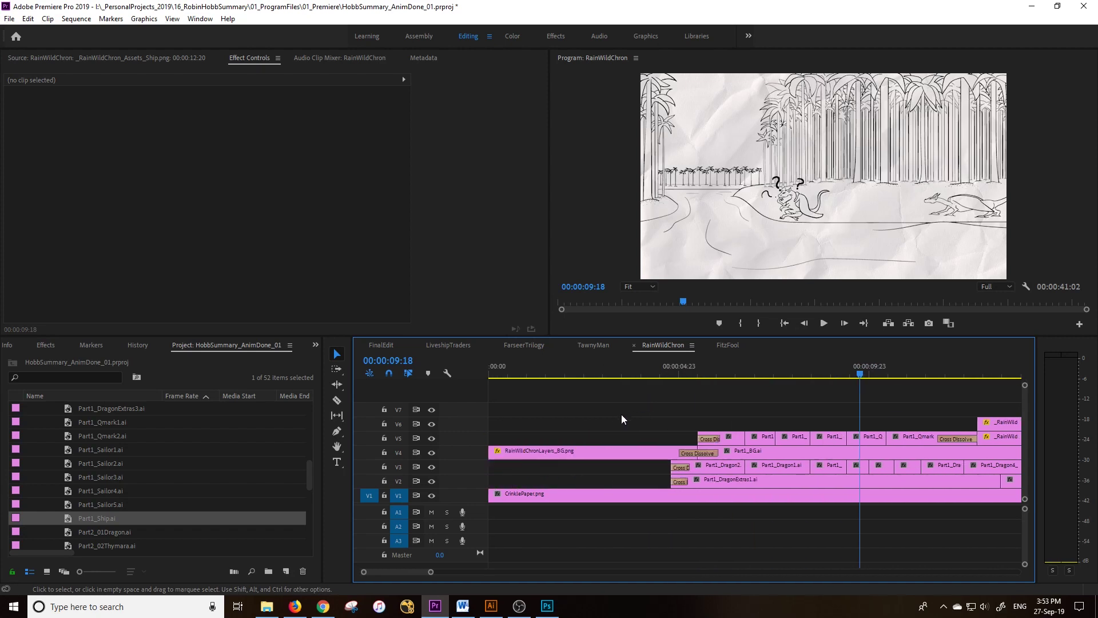
pyautogui.moveTo(612, 375); pyautogui.dragTo(780, 390)
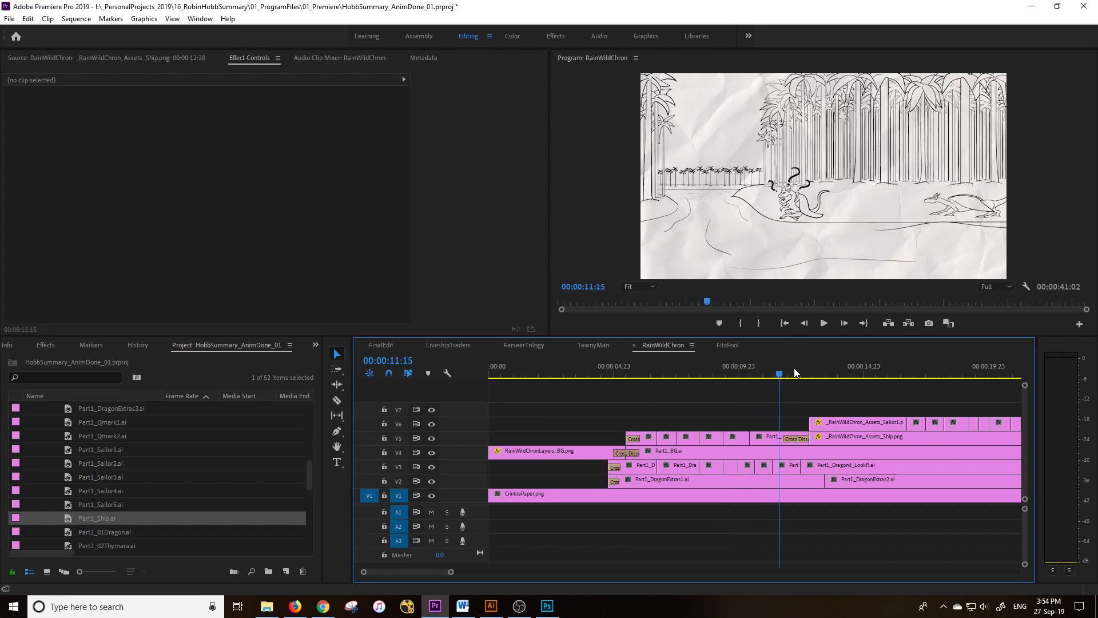
pyautogui.moveTo(794, 374); pyautogui.dragTo(953, 398)
pyautogui.scroll(-2, 915, 378)
pyautogui.moveTo(881, 375); pyautogui.dragTo(852, 395)
# Step: Look into the TawnyMan sequence, switch to FitzFool, and view the funeral scene enlarged at about 00:00:02:04
pyautogui.click(588, 345)
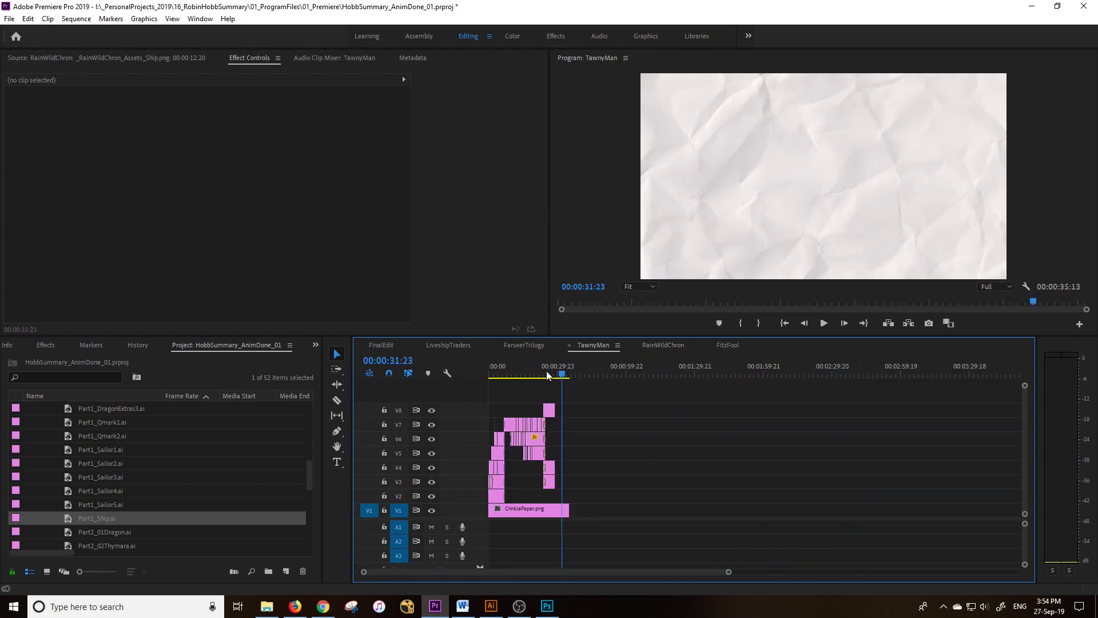
pyautogui.moveTo(510, 380); pyautogui.dragTo(505, 383)
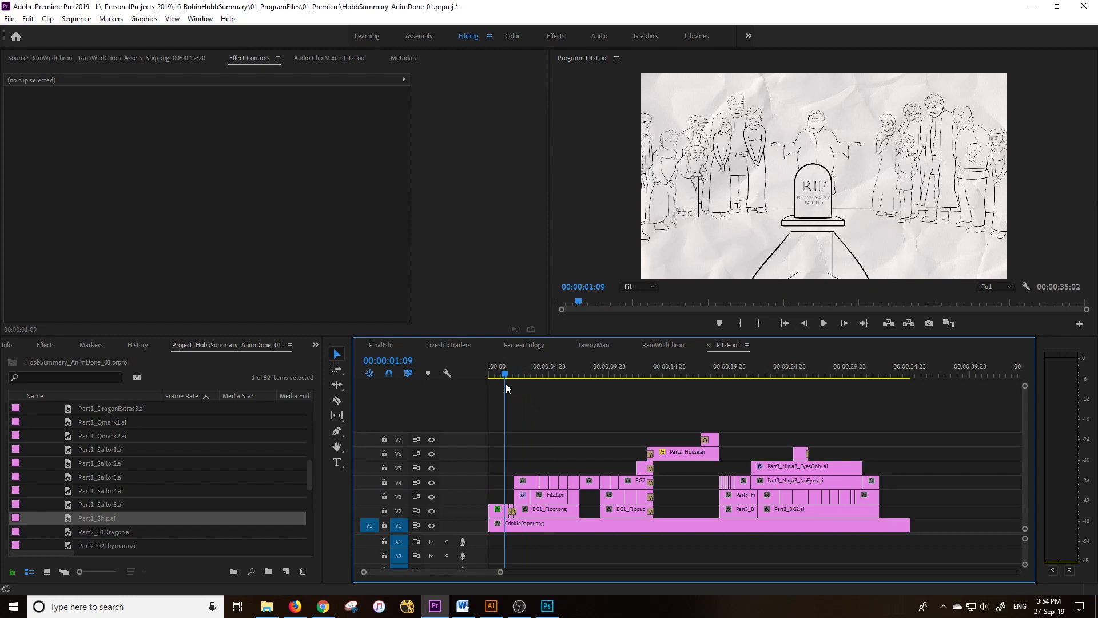
pyautogui.press('`')
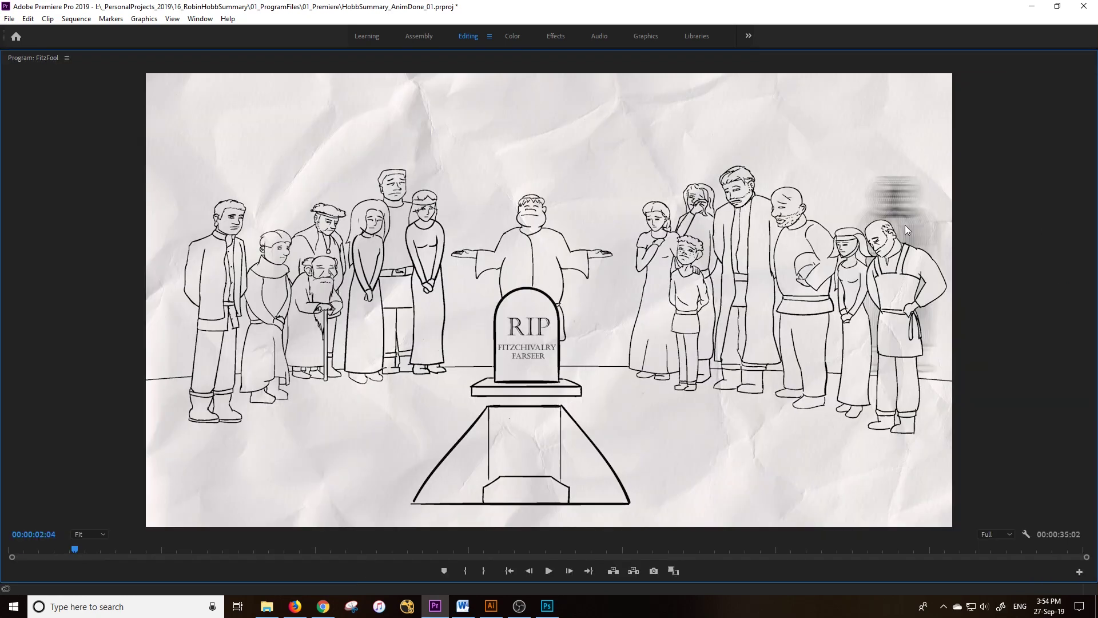
# Step: Restore the normal panel layout, open the Fitz1.png clip in the Source Monitor, and move the FitzFool playhead to 00:00:02:06
pyautogui.press('`')
pyautogui.doubleClick(623, 495)
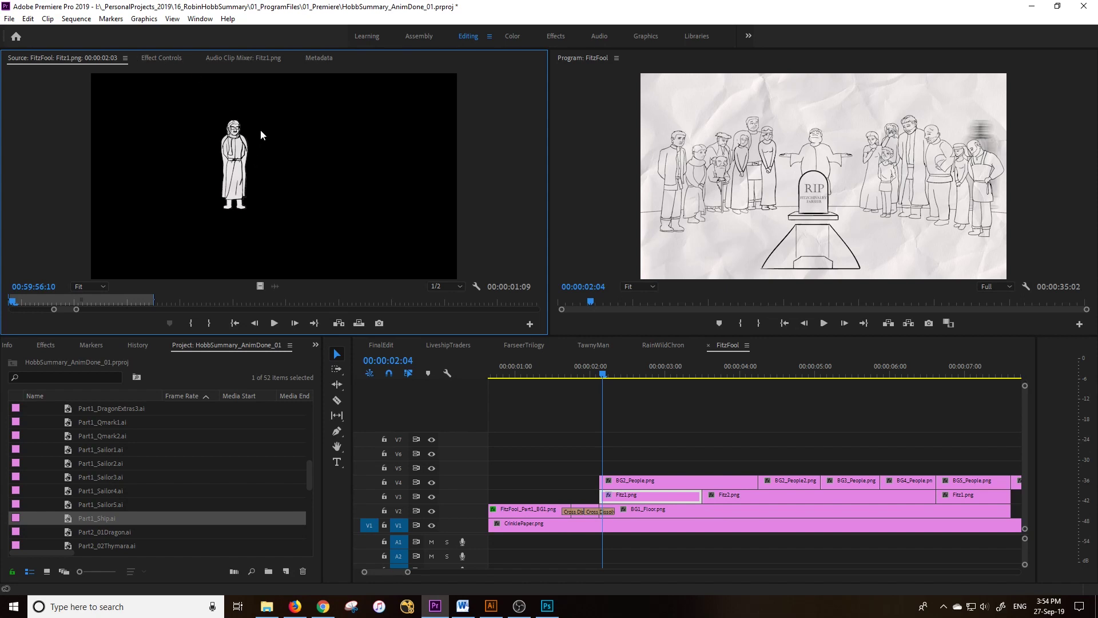
pyautogui.click(608, 374)
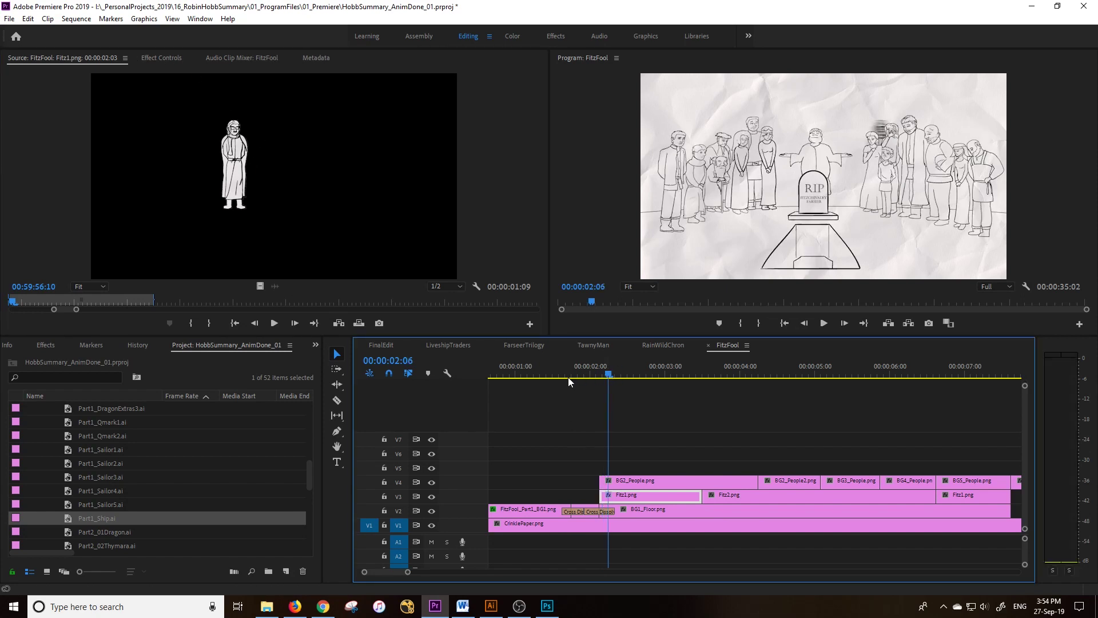
# Step: Search the effects for "trans" and apply the Distort group's Transform video effect to the Fitz1.png clip in FitzFool
pyautogui.click(315, 345)
pyautogui.click(350, 397)
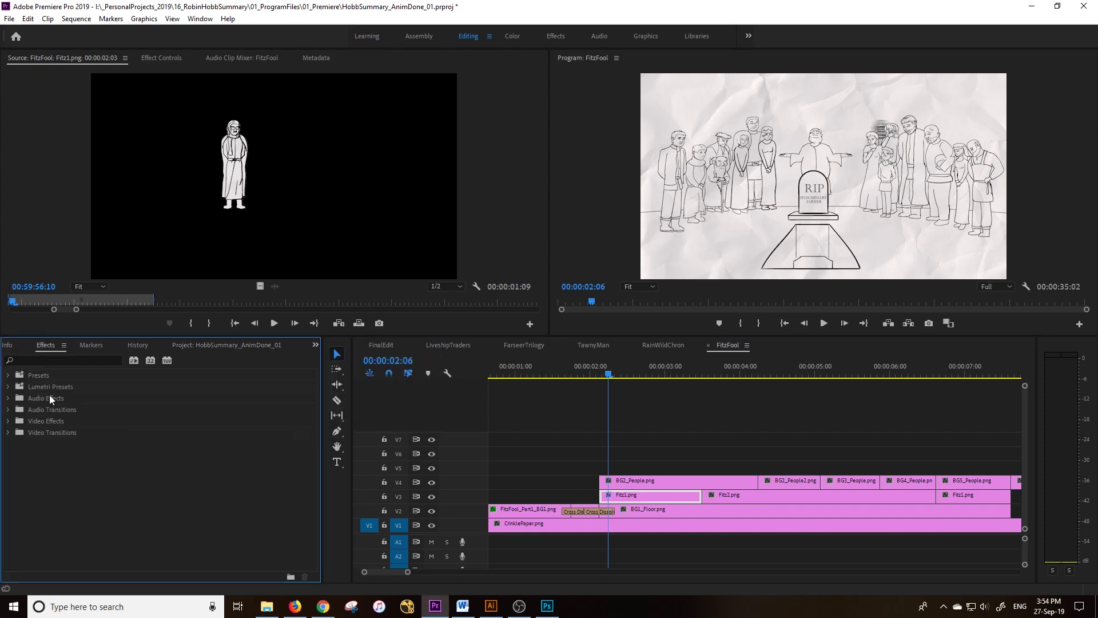
pyautogui.click(67, 360)
pyautogui.write('trsa')
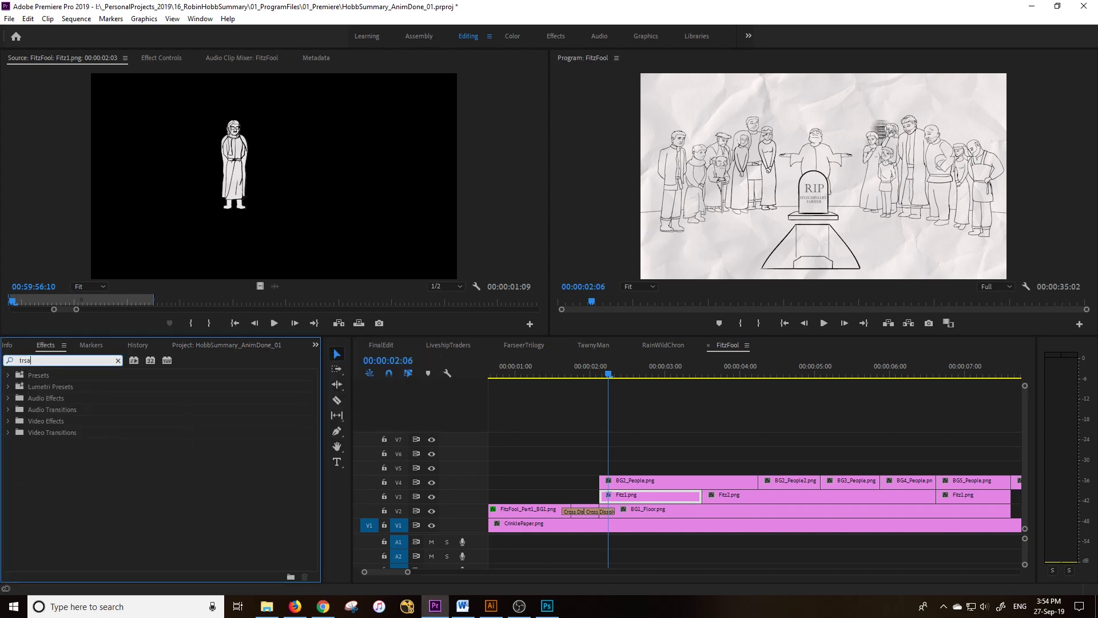
pyautogui.press('BackSpace')
pyautogui.write('an')
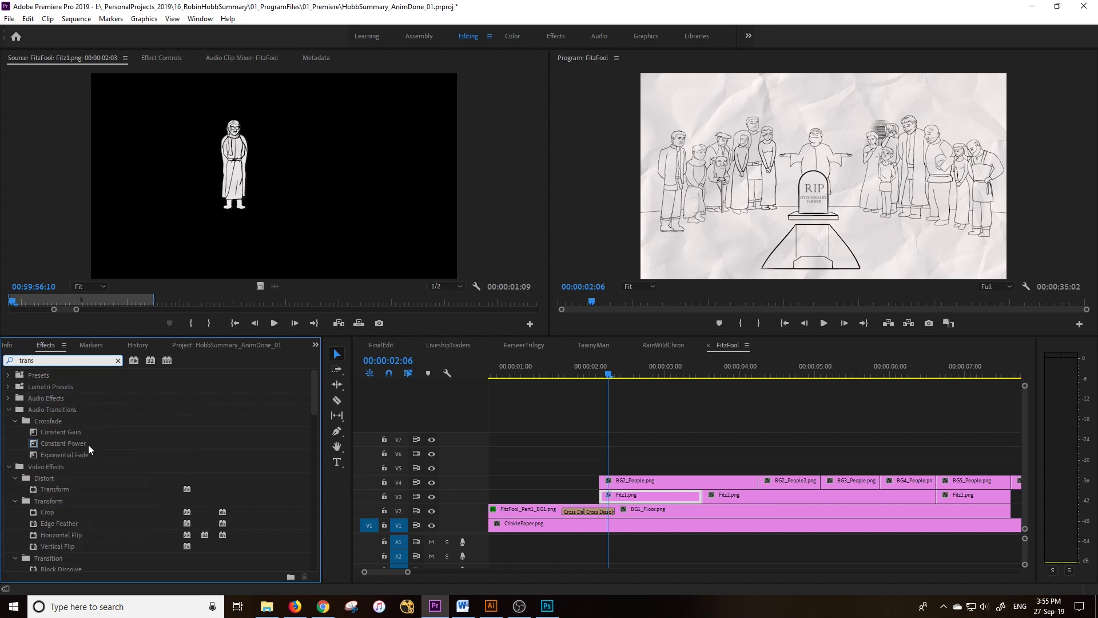
pyautogui.click(60, 489)
pyautogui.moveTo(58, 491); pyautogui.dragTo(662, 501)
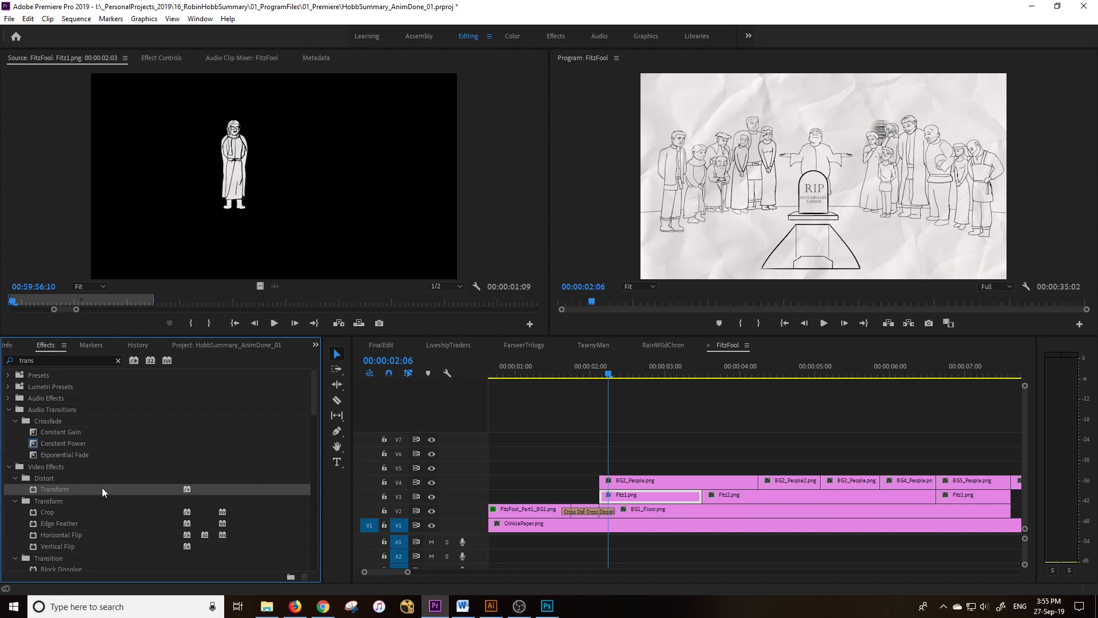
pyautogui.click(544, 275)
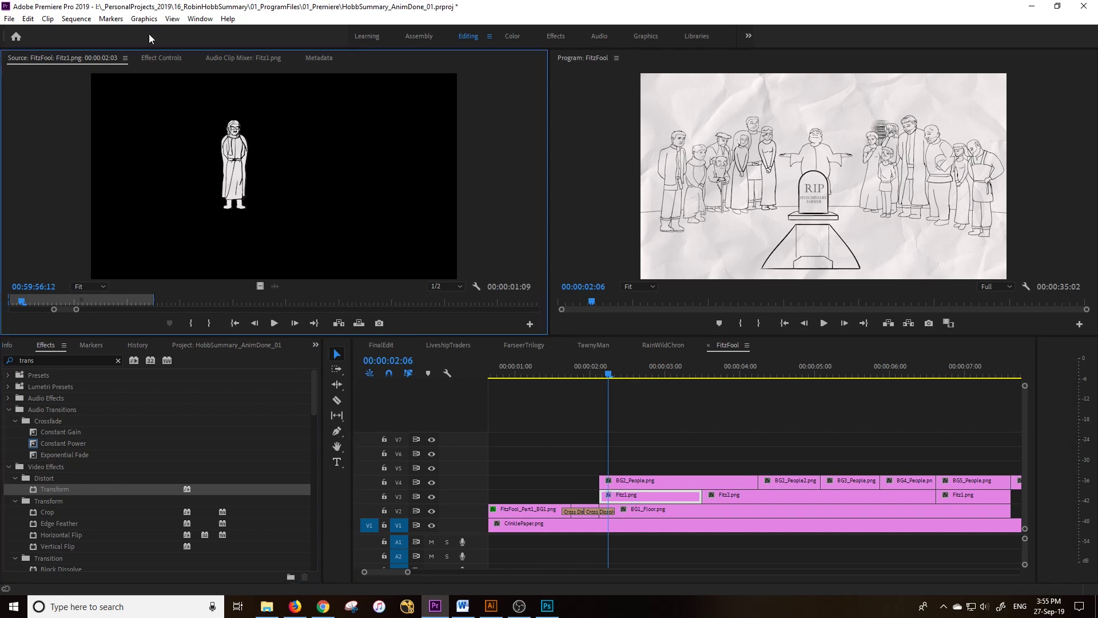
# Step: Show the Fitz1.png clip's effect settings and review its Motion and Transform properties down to Shutter Angle
pyautogui.click(158, 59)
pyautogui.scroll(-1, 202, 289)
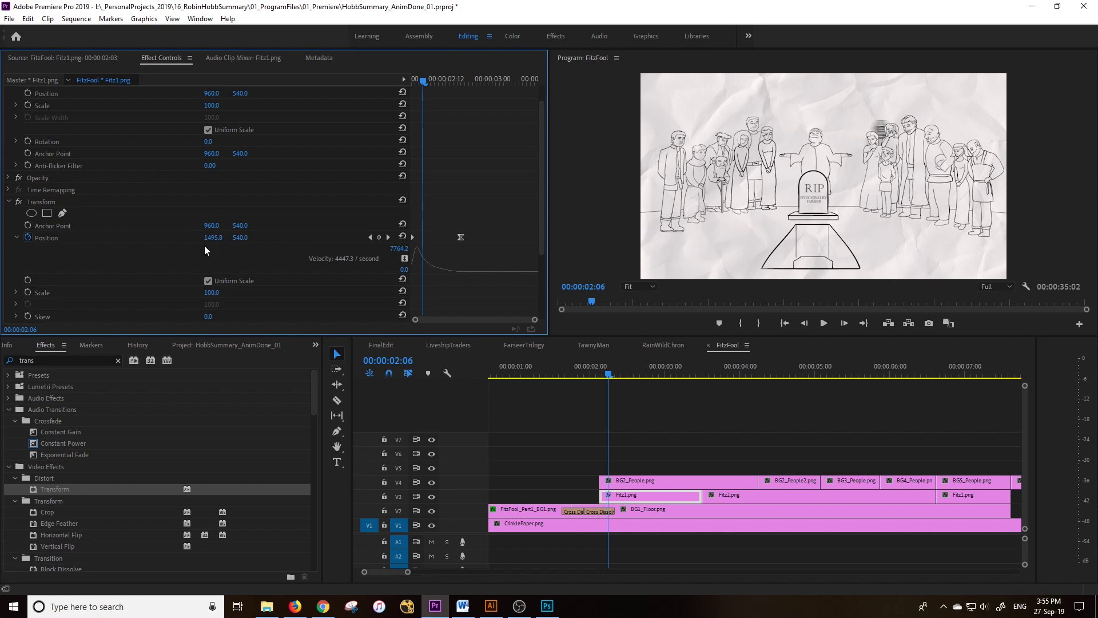
pyautogui.scroll(1, 129, 234)
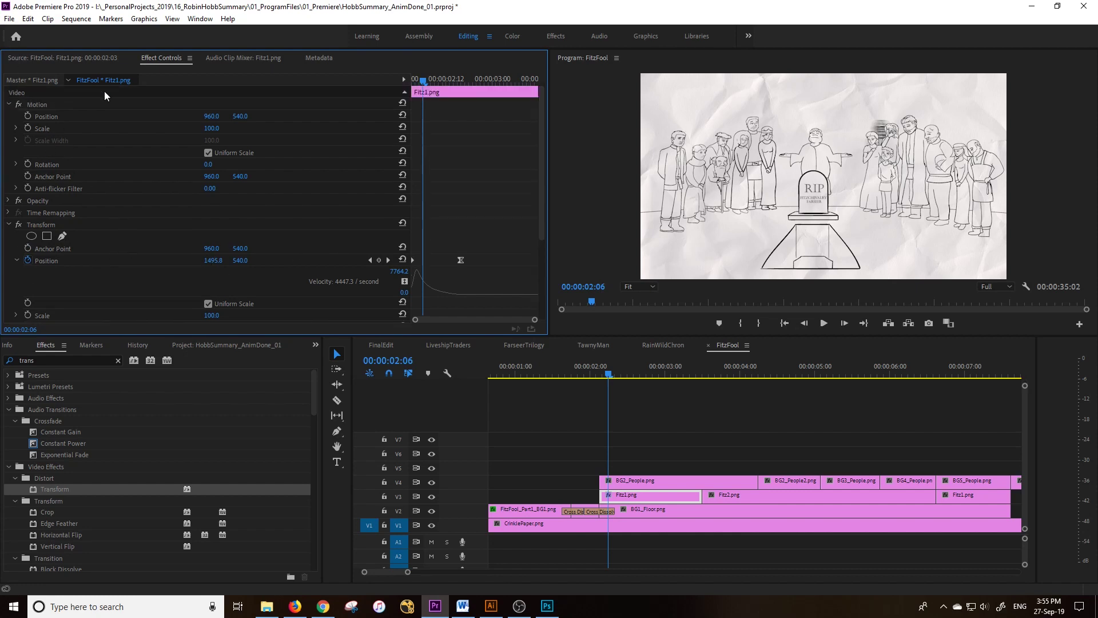
pyautogui.scroll(-2, 166, 211)
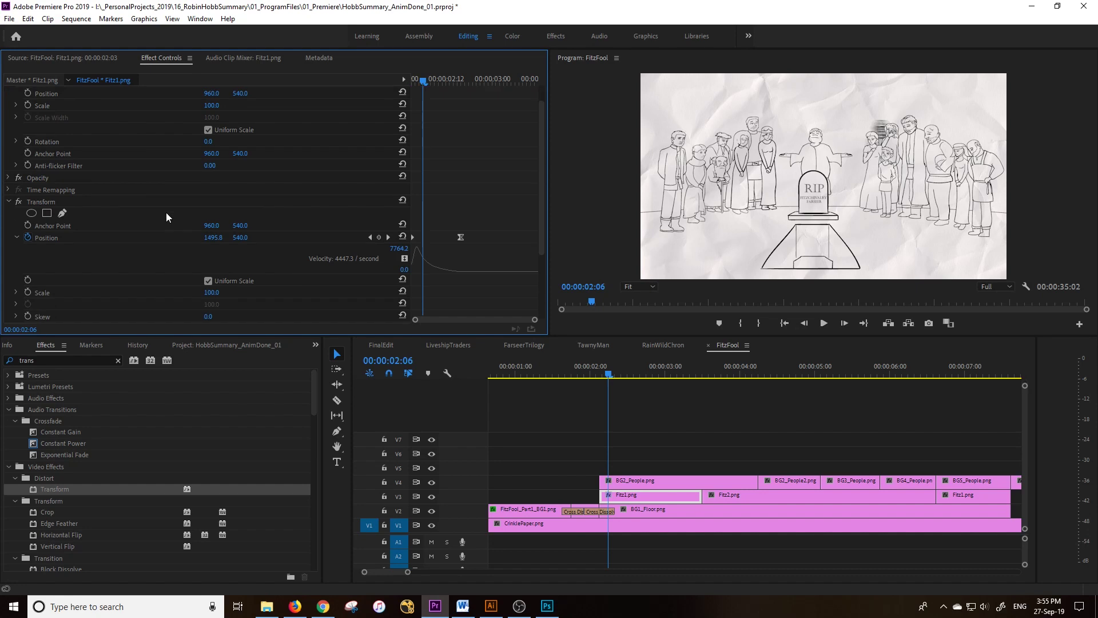
pyautogui.scroll(-4, 154, 232)
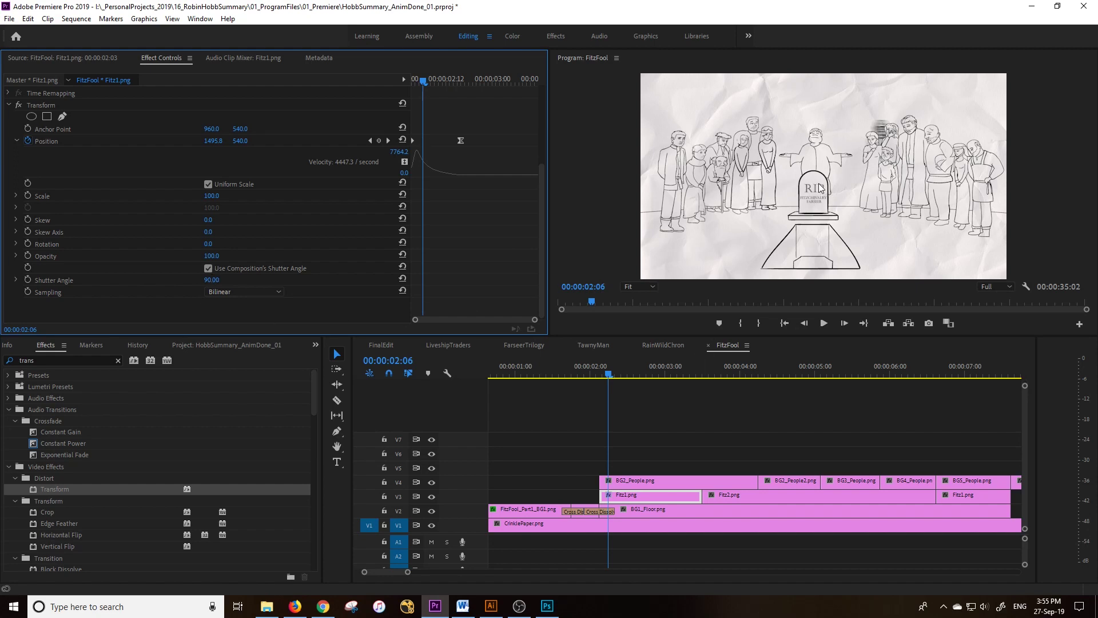
# Step: View the FitzFool picture enlarged and scrub through the funeral scene to the cabin shot at 00:00:14:10
pyautogui.press('`')
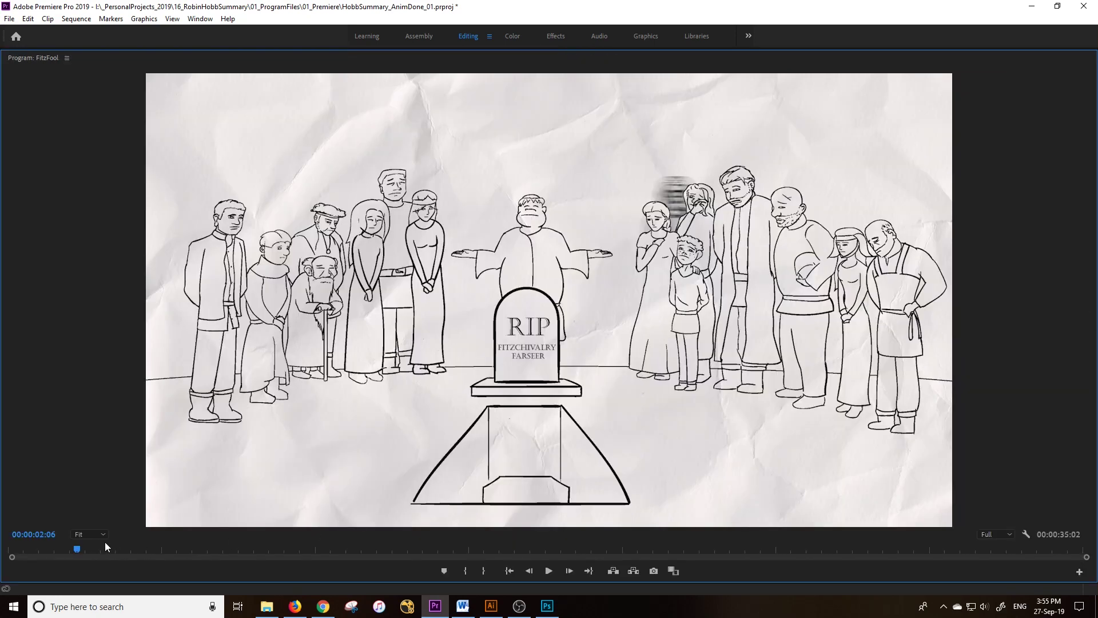
pyautogui.moveTo(78, 550); pyautogui.dragTo(401, 591)
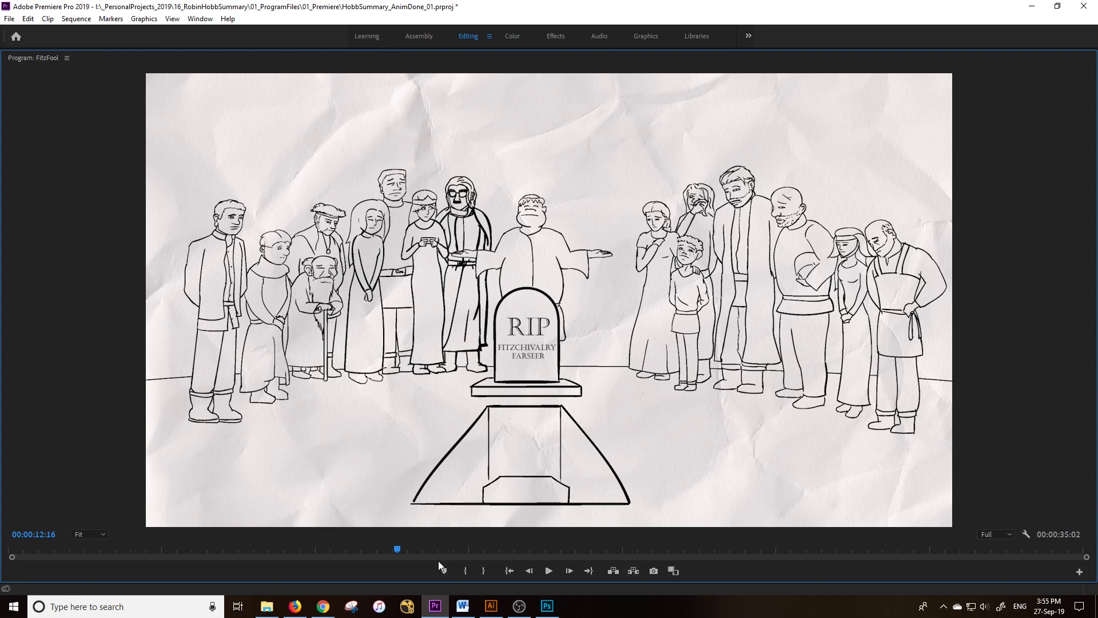
pyautogui.moveTo(399, 550); pyautogui.dragTo(403, 551)
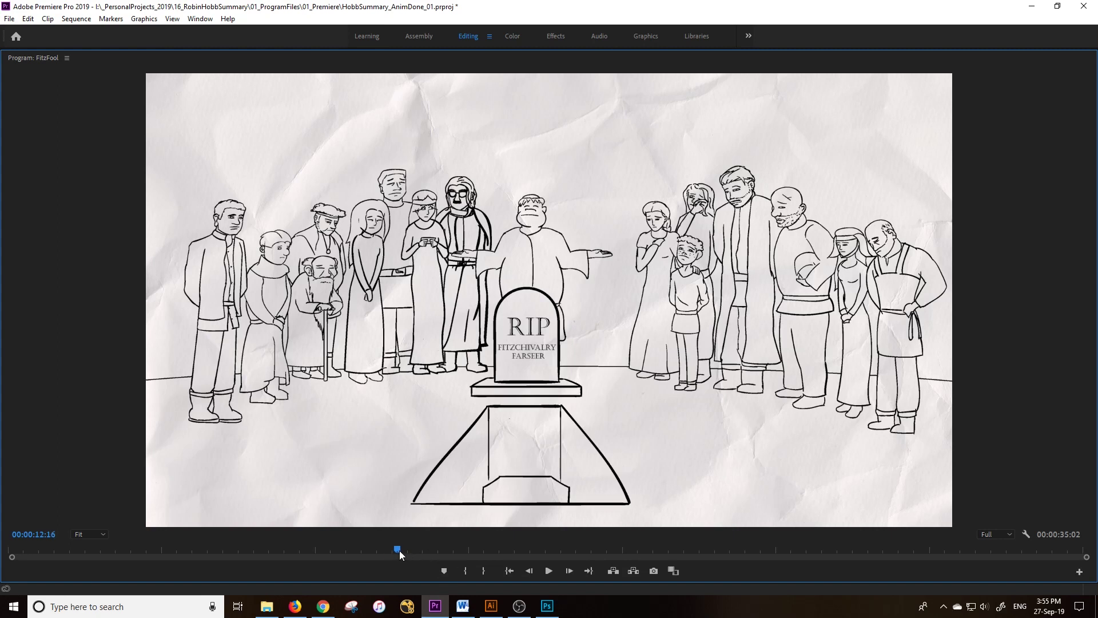
pyautogui.moveTo(399, 551); pyautogui.dragTo(385, 551)
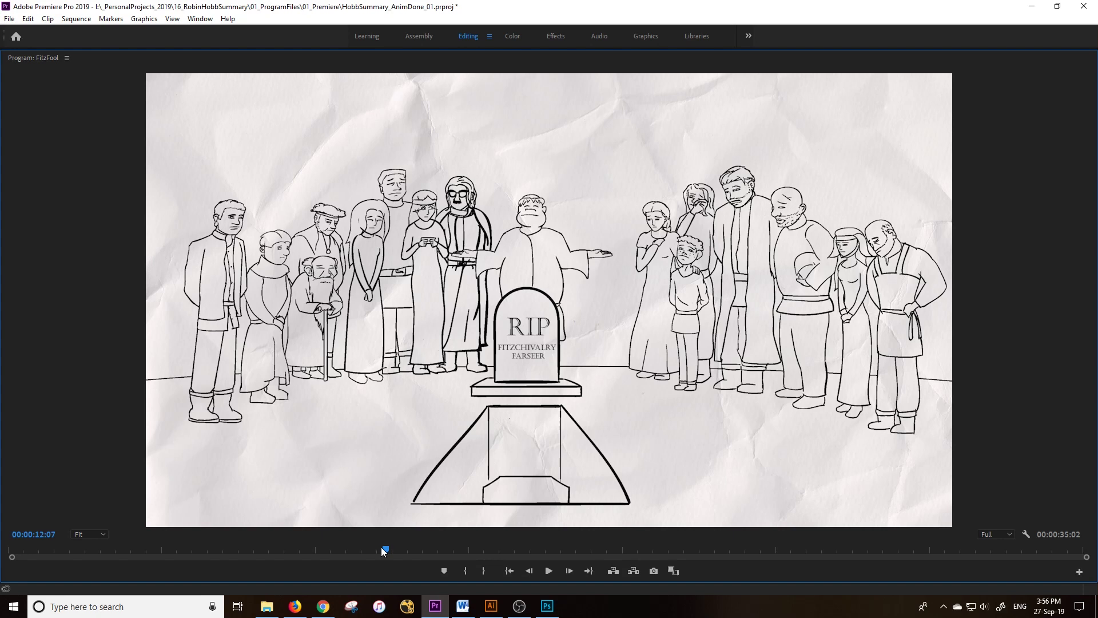
pyautogui.moveTo(383, 551); pyautogui.dragTo(452, 555)
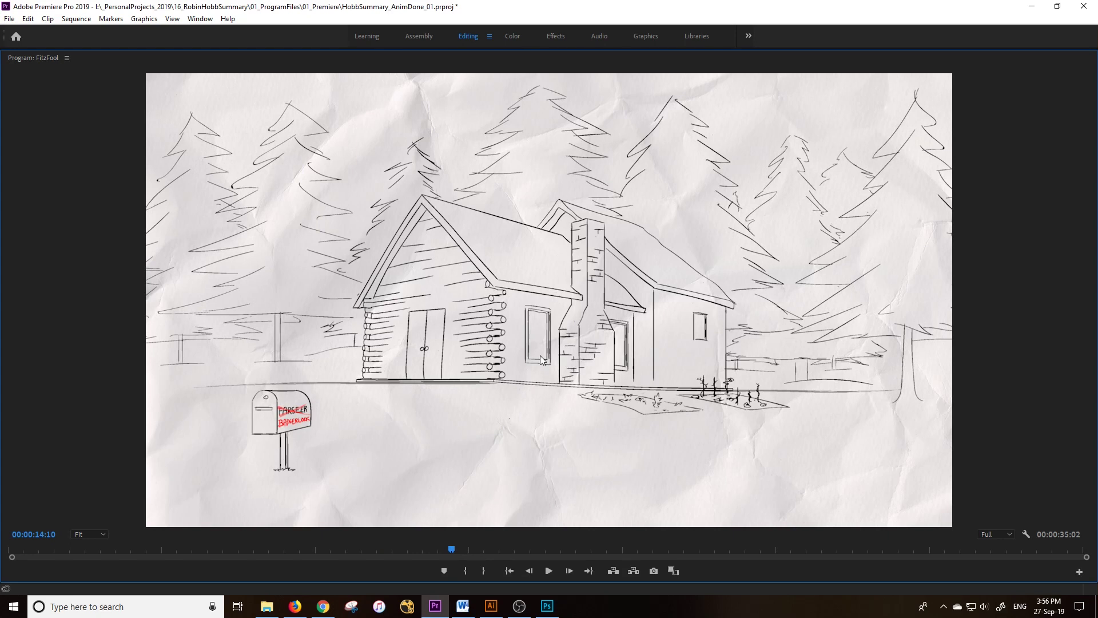
# Step: Restore the normal panel layout, select the Part2_House.ai clip, and show its effect settings with the Scale keyframes
pyautogui.press('`')
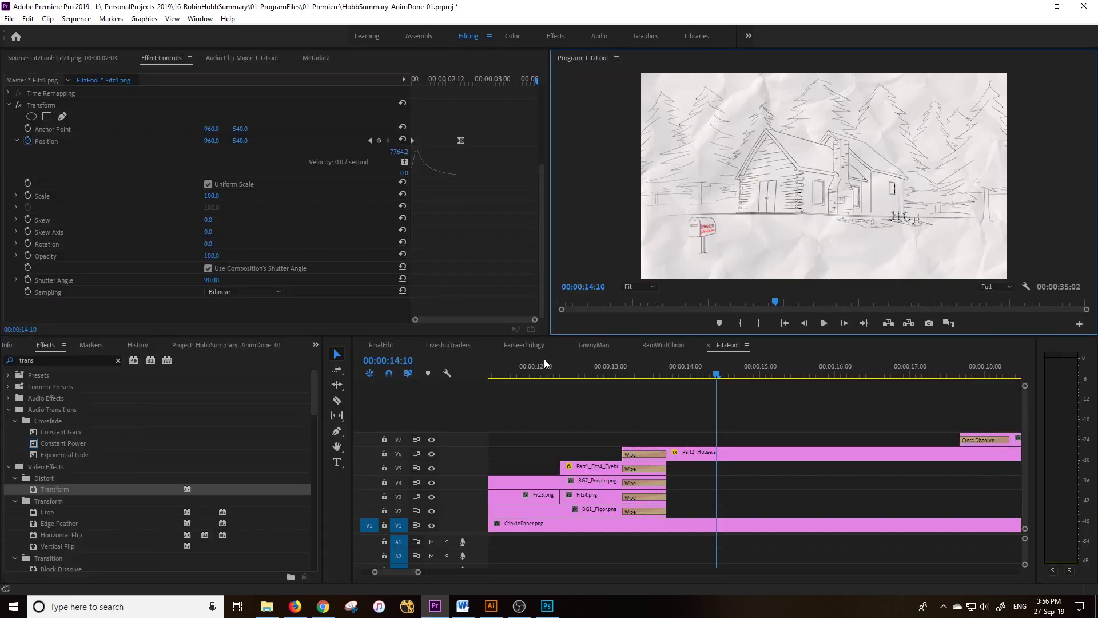
pyautogui.click(743, 454)
pyautogui.click(181, 57)
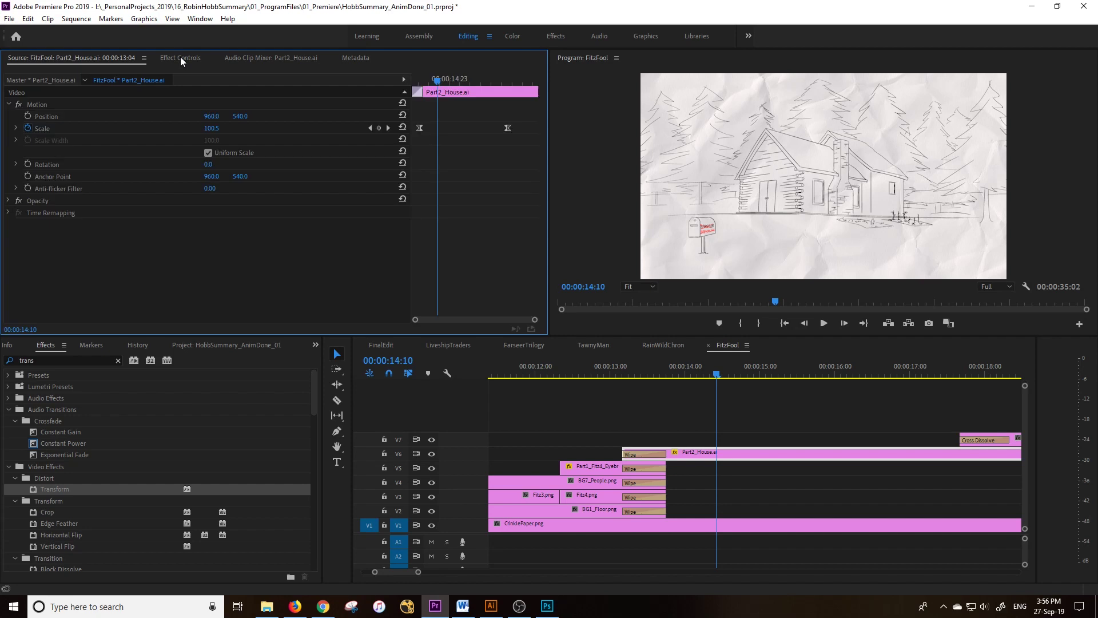
# Step: Scrub from the house clip's scale animation to the kitchen scene at 00:00:19:10 and view that scene enlarged
pyautogui.moveTo(434, 80)
pyautogui.mouseDown()
pyautogui.moveTo(500, 107)
pyautogui.moveTo(425, 98)
pyautogui.moveTo(616, 112)
pyautogui.moveTo(650, 362)
pyautogui.moveTo(785, 369)
pyautogui.mouseUp()
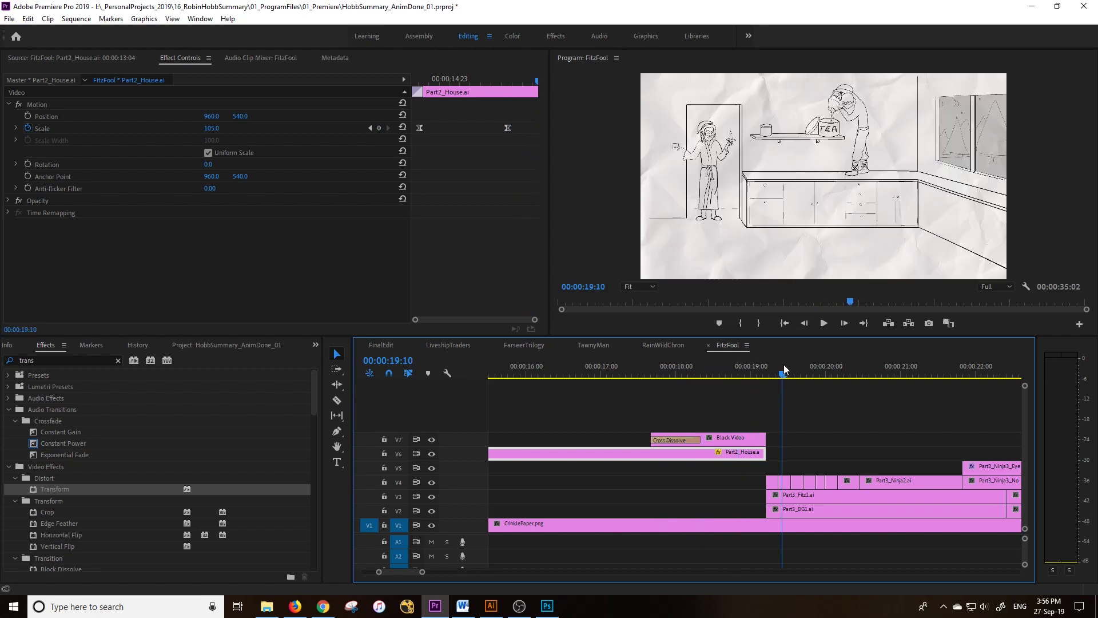
pyautogui.press('`')
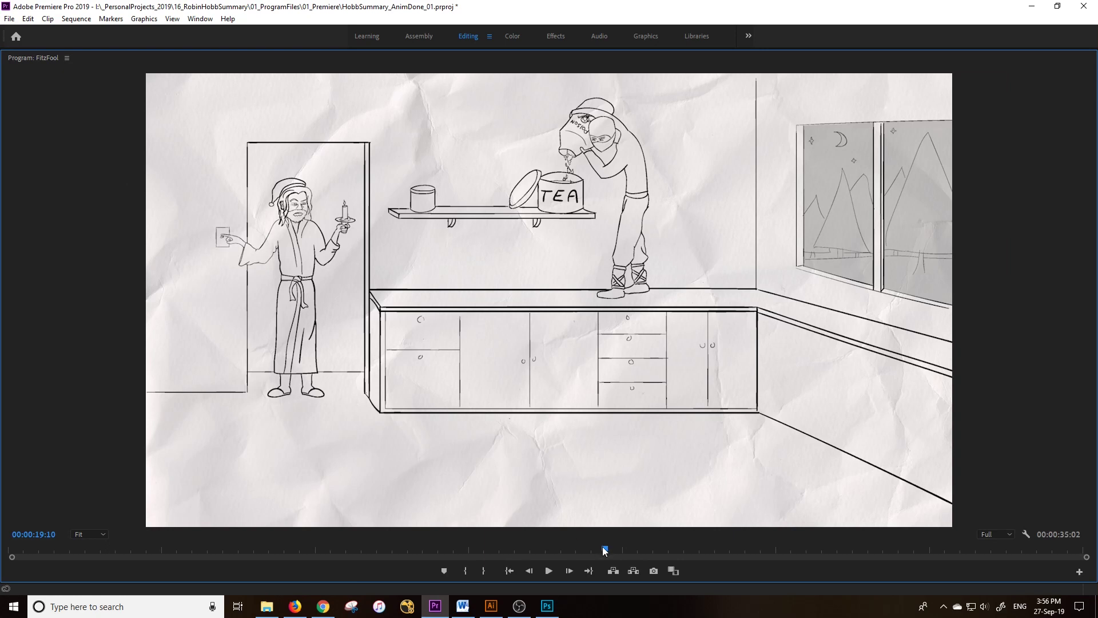
pyautogui.moveTo(605, 550); pyautogui.dragTo(607, 550)
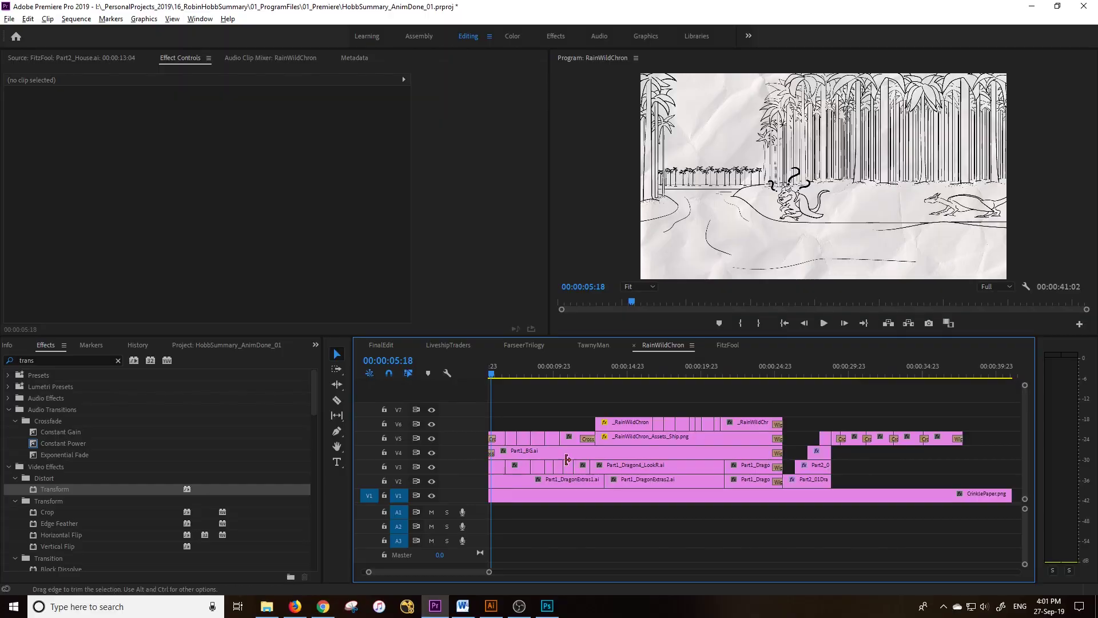
# Step: Show the whole RainWildChron timeline, look into the FarseerTrilogy and TawnyMan sequences, and switch to FitzFool
pyautogui.scroll(-3, 597, 455)
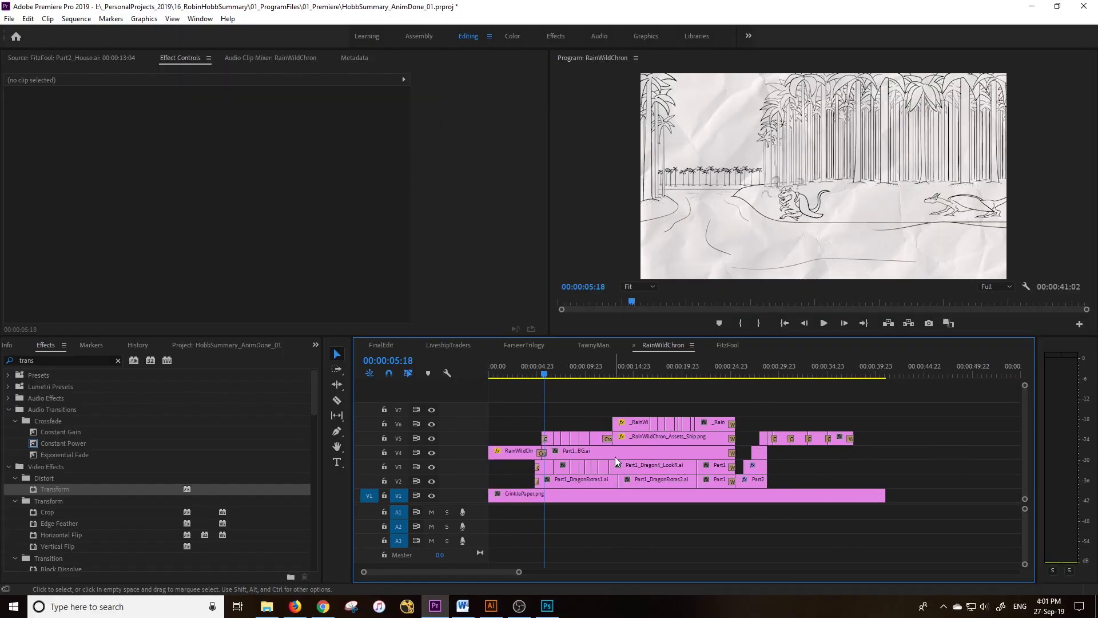
pyautogui.click(529, 345)
pyautogui.click(602, 345)
pyautogui.click(666, 346)
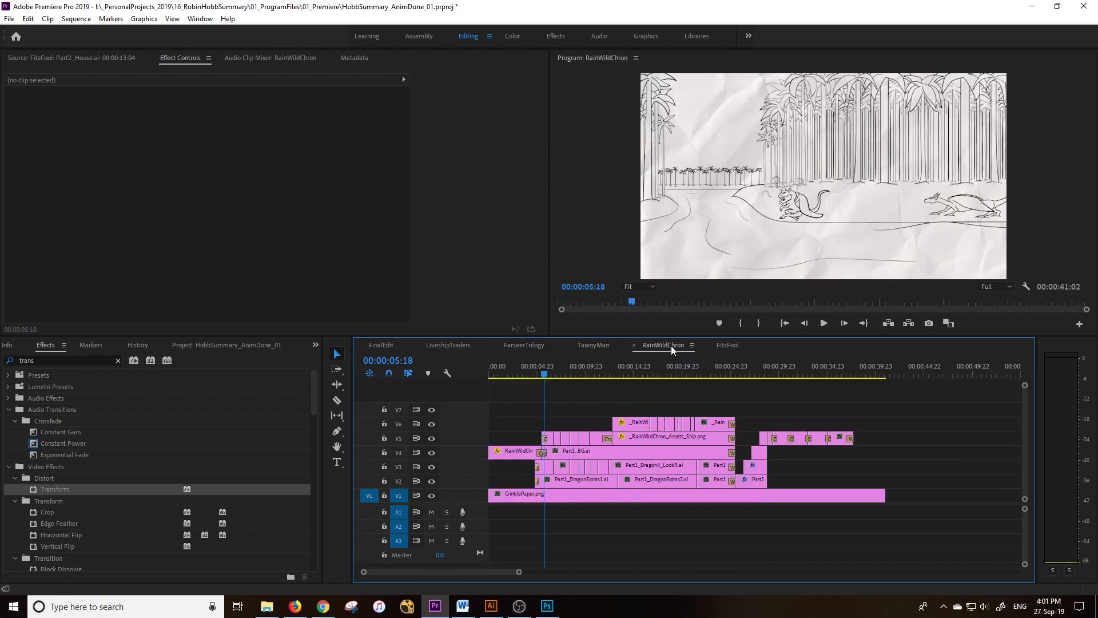
pyautogui.click(729, 345)
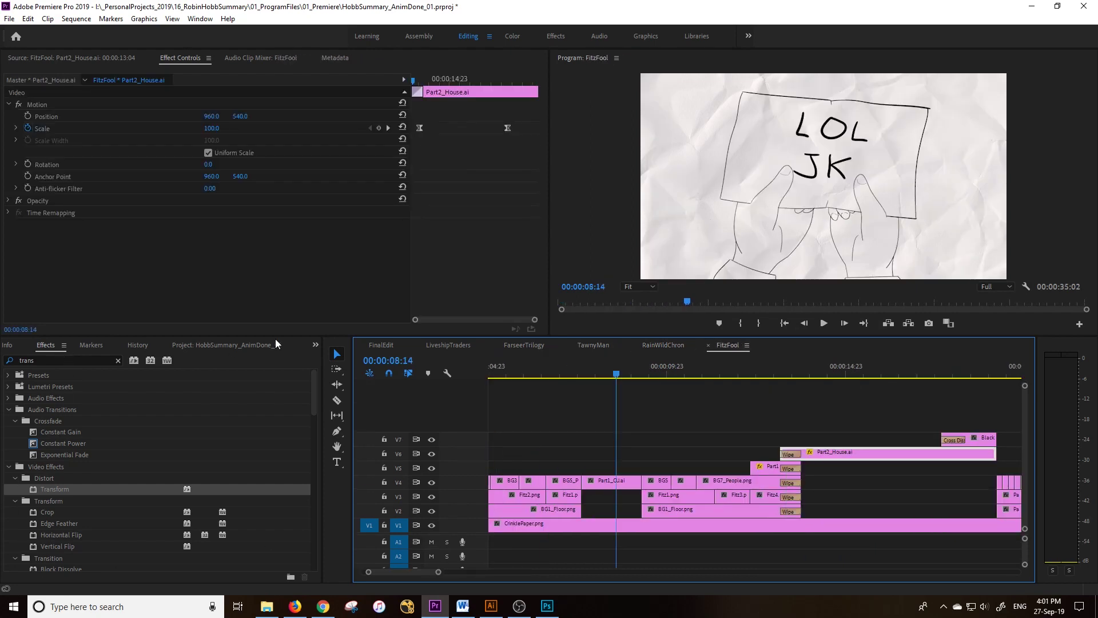
# Step: Look through the sequences in the project's 03_Sequences bin and open the FinalEdit sequence
pyautogui.click(252, 345)
pyautogui.scroll(1, 106, 454)
pyautogui.scroll(2, 108, 441)
pyautogui.click(32, 407)
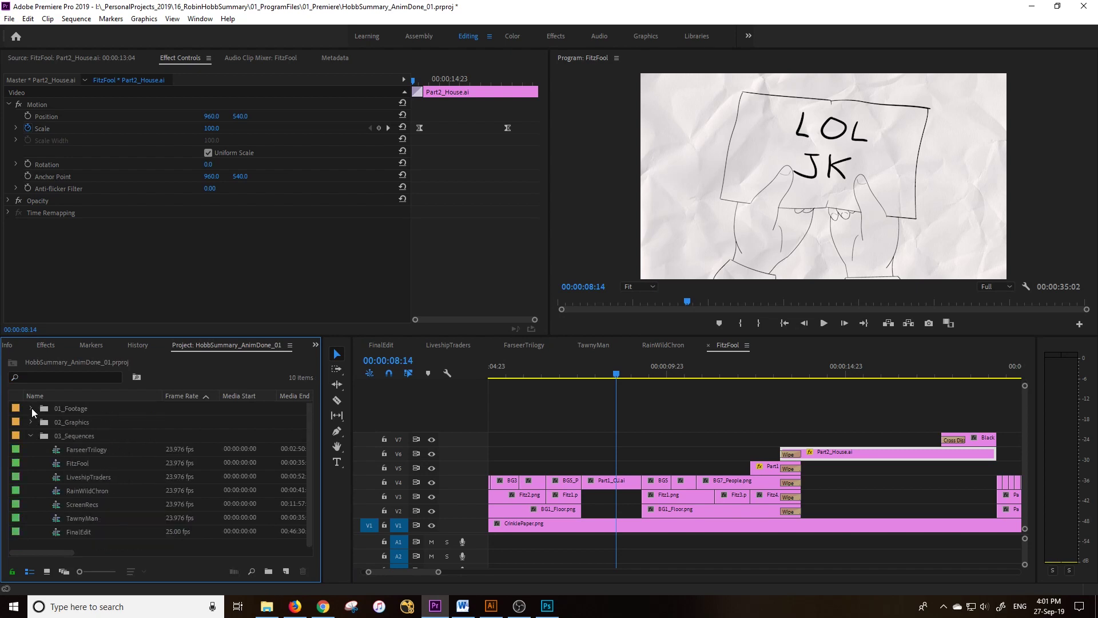
pyautogui.click(90, 448)
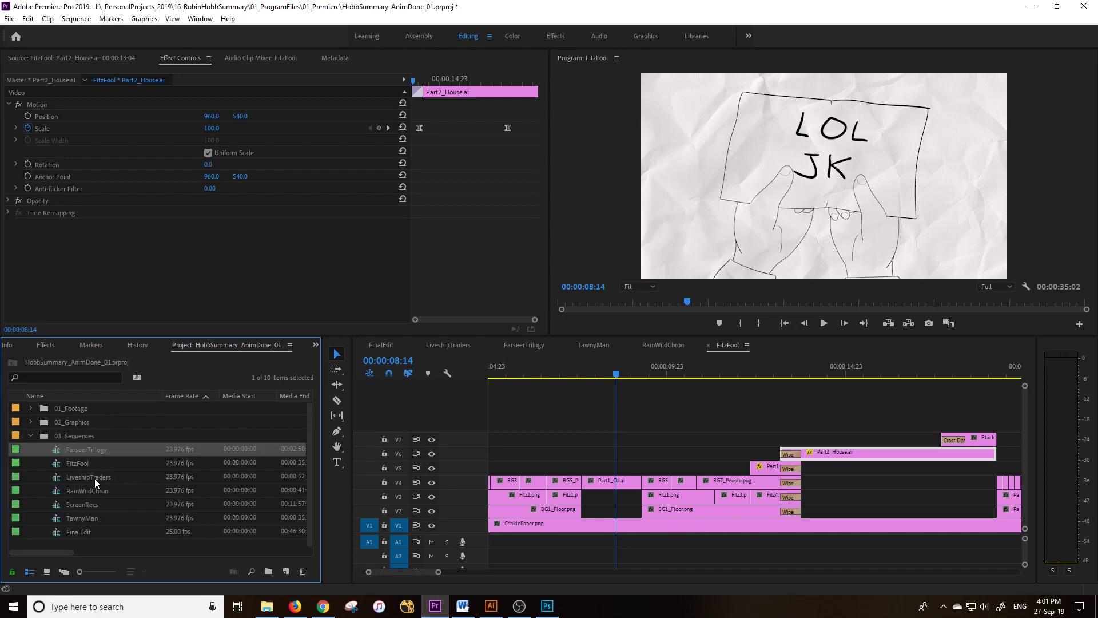
pyautogui.click(378, 344)
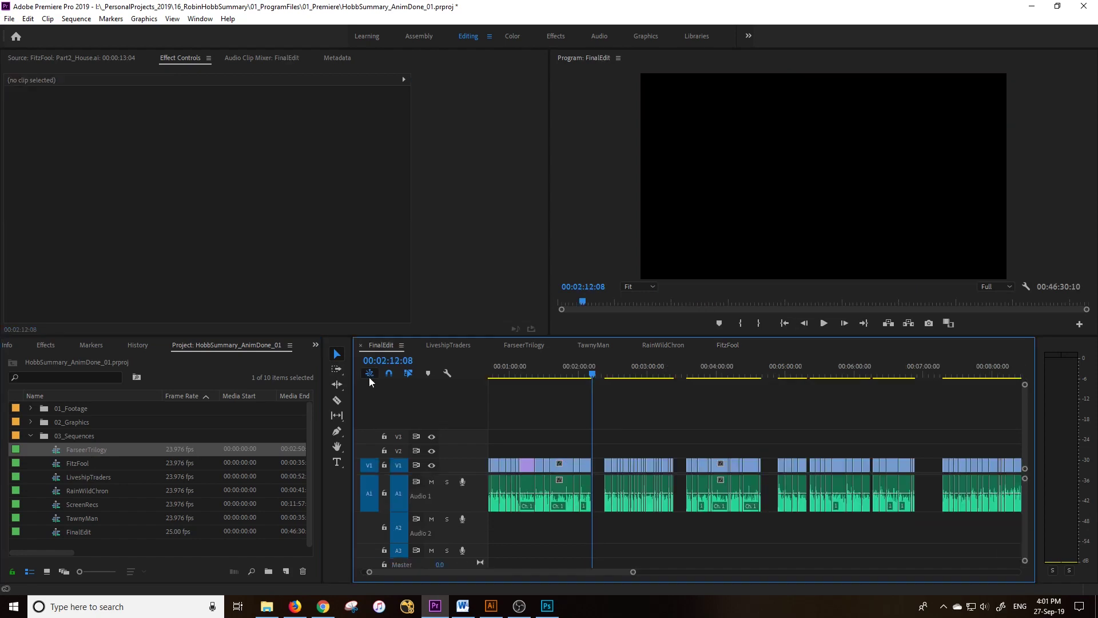
# Step: Show the whole FitzFool timeline and select all of its clips for copying
pyautogui.click(729, 345)
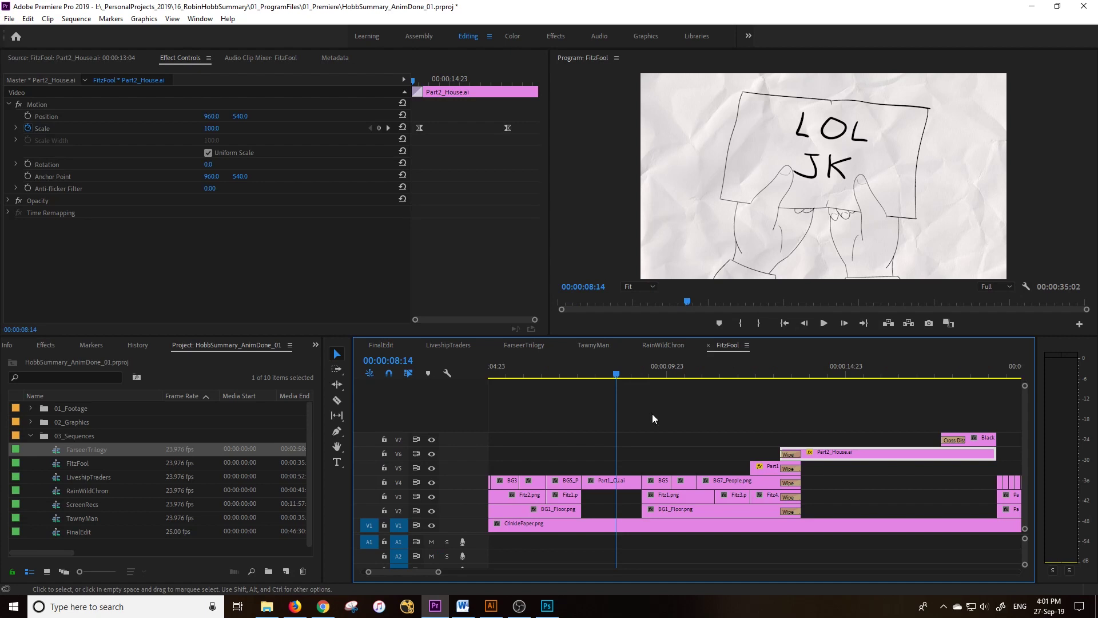
pyautogui.press('-')
pyautogui.press('-')
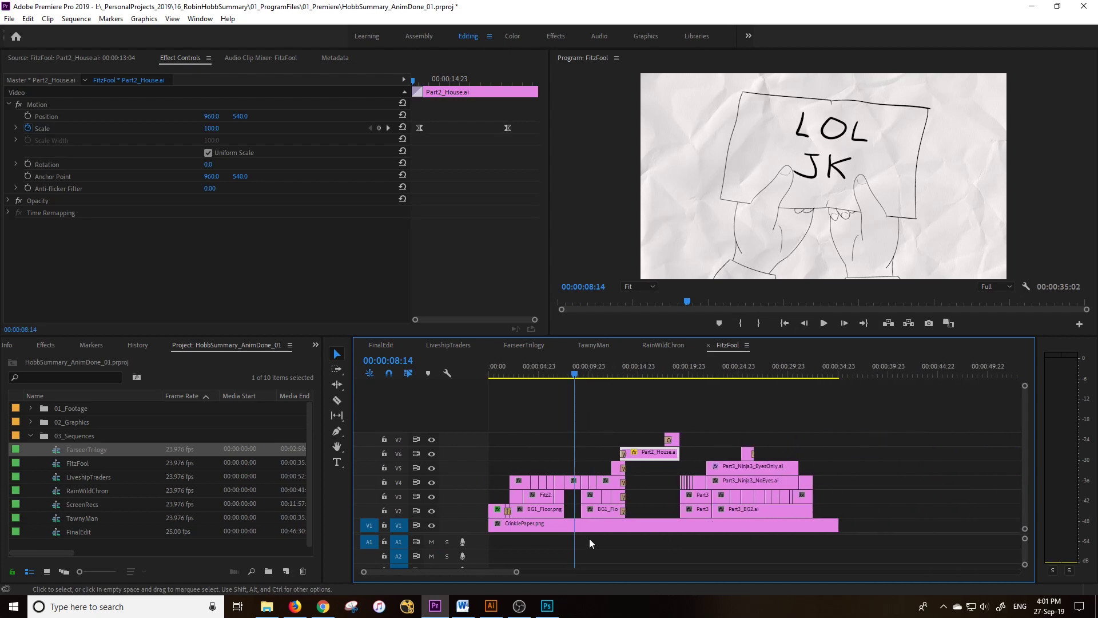
pyautogui.moveTo(885, 404); pyautogui.dragTo(492, 544)
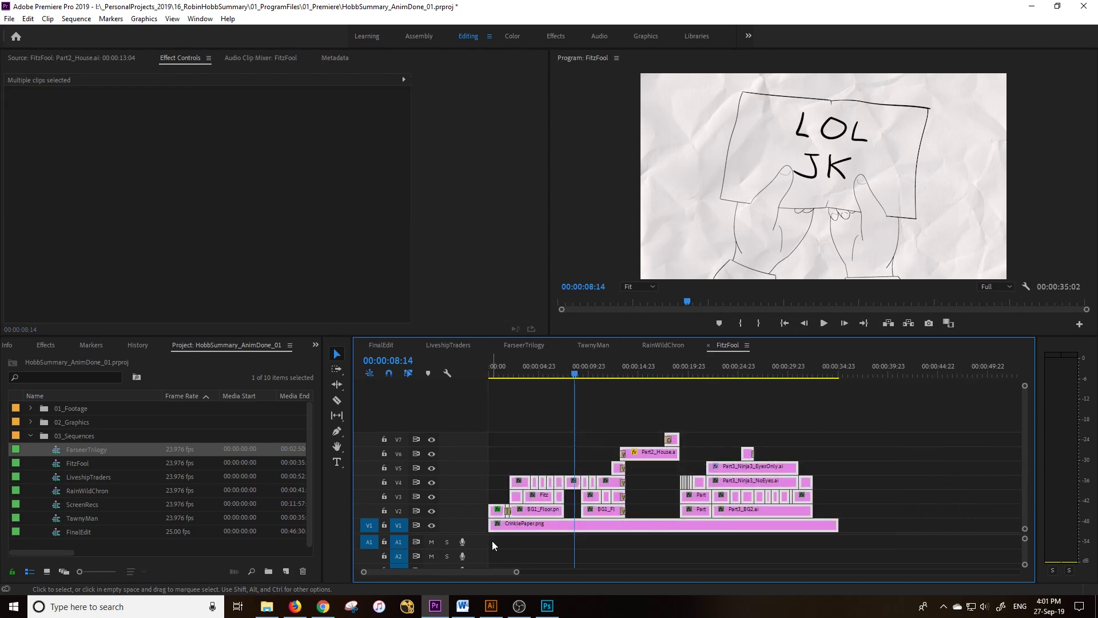
# Step: In FinalEdit, move MVI_0482.MP4 and the clips after it later in the timeline to widen the gap
pyautogui.click(382, 346)
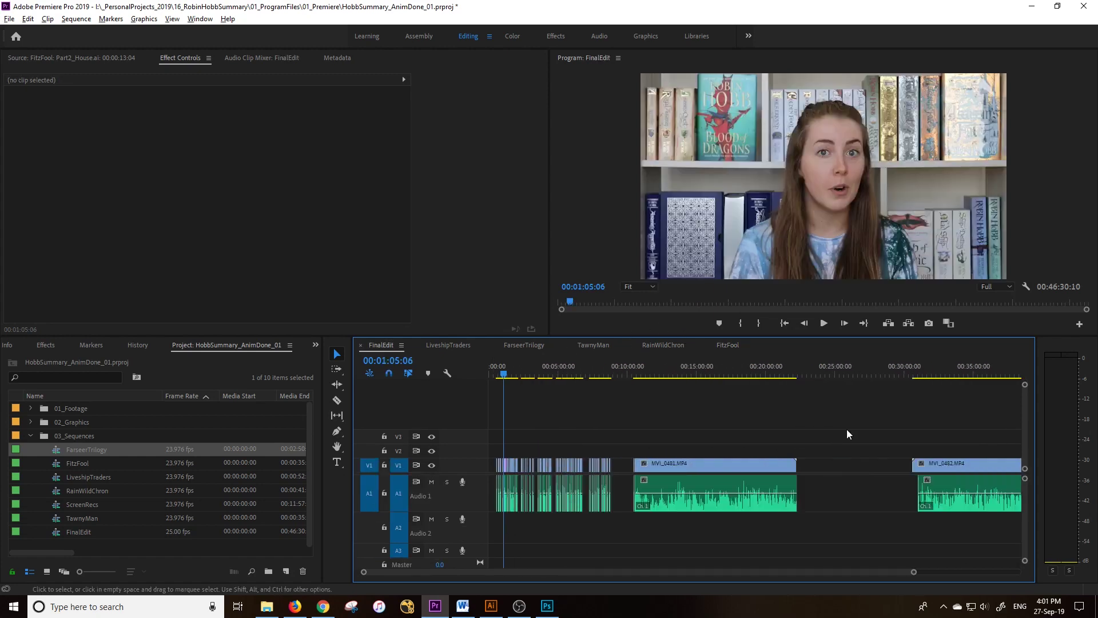
pyautogui.press('-')
pyautogui.moveTo(755, 416); pyautogui.dragTo(997, 567)
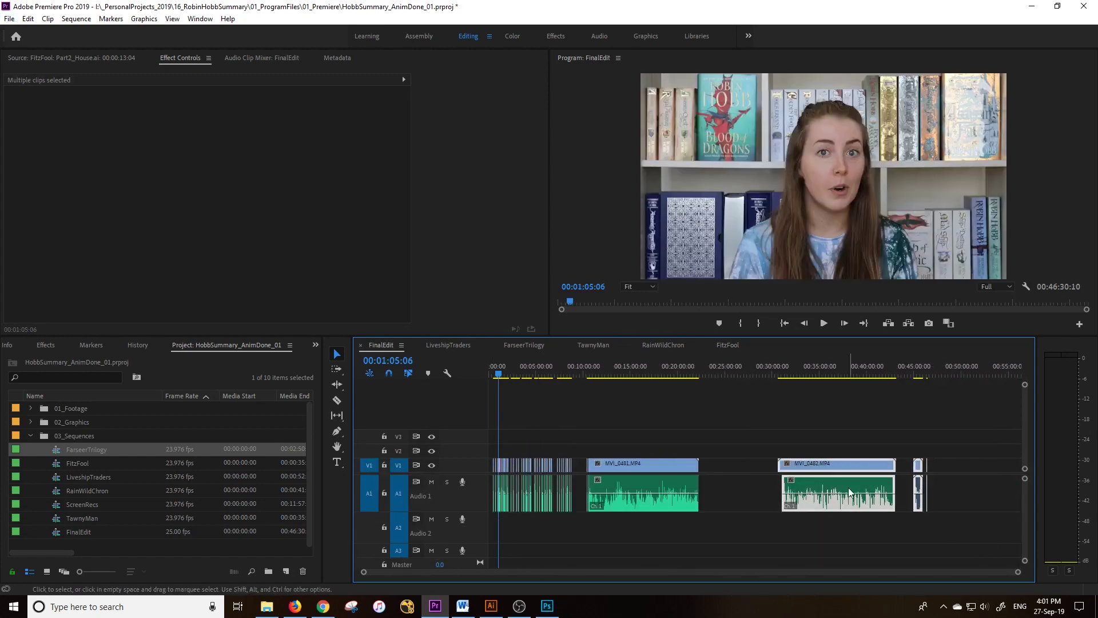
pyautogui.moveTo(821, 464); pyautogui.dragTo(932, 465)
# Step: Paste the copied FitzFool clips into the gap after MVI_0481.MP4 in FinalEdit
pyautogui.click(730, 373)
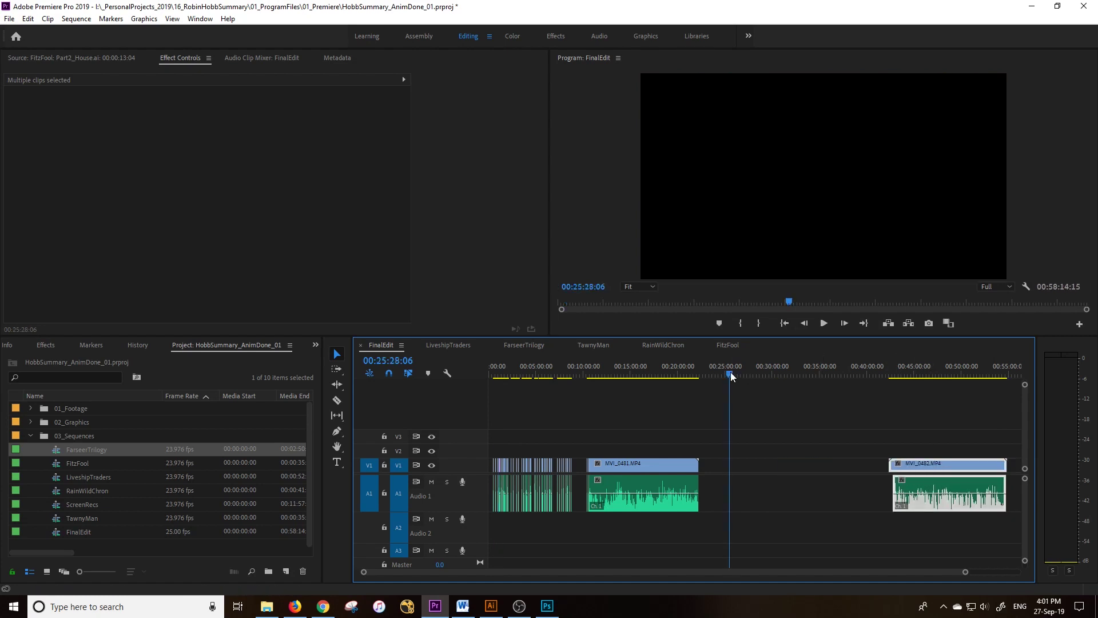
pyautogui.click(731, 375)
pyautogui.press('=')
pyautogui.press('=')
pyautogui.press('=')
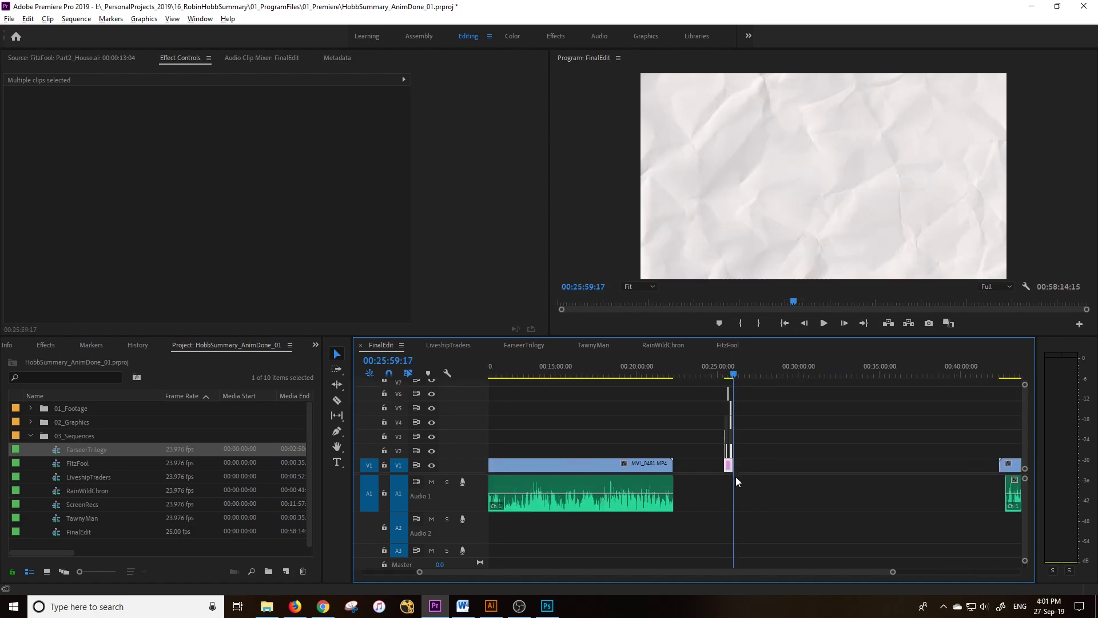
# Step: Move the pasted animation clips onto V2 and above, over MVI_0481.MP4, starting at about 00:16:45
pyautogui.scroll(5, 744, 475)
pyautogui.moveTo(882, 468); pyautogui.dragTo(566, 452)
pyautogui.scroll(4, 564, 451)
pyautogui.moveTo(667, 373); pyautogui.dragTo(679, 374)
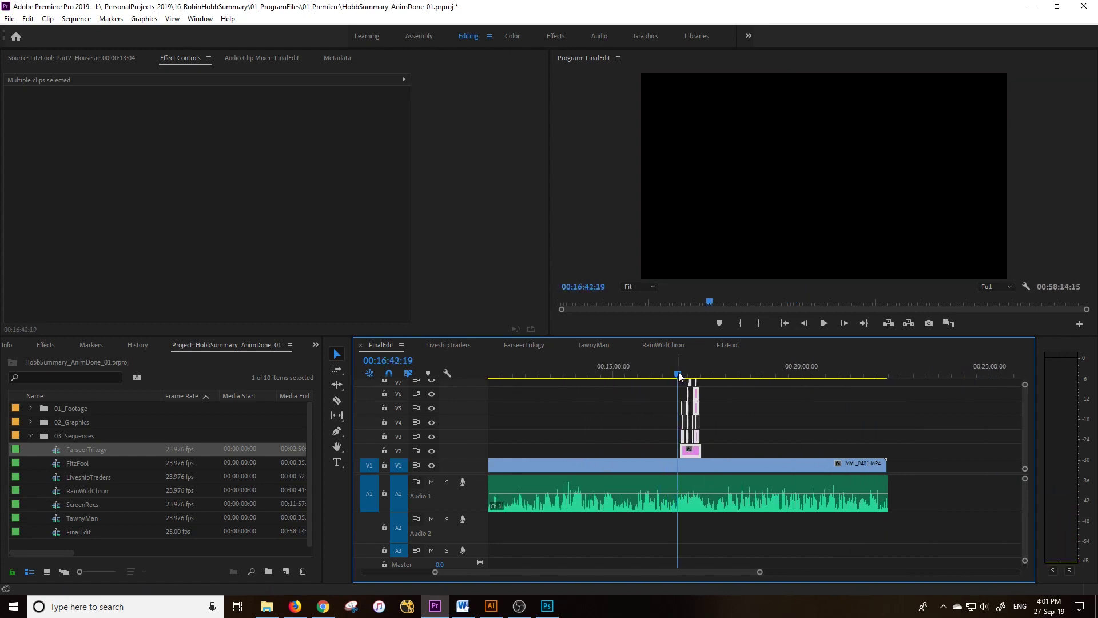
# Step: Apply the default transition to the start of the CrinklePaper.png clip and play the result from 00:16:44:13
pyautogui.scroll(5, 679, 375)
pyautogui.rightClick(681, 450)
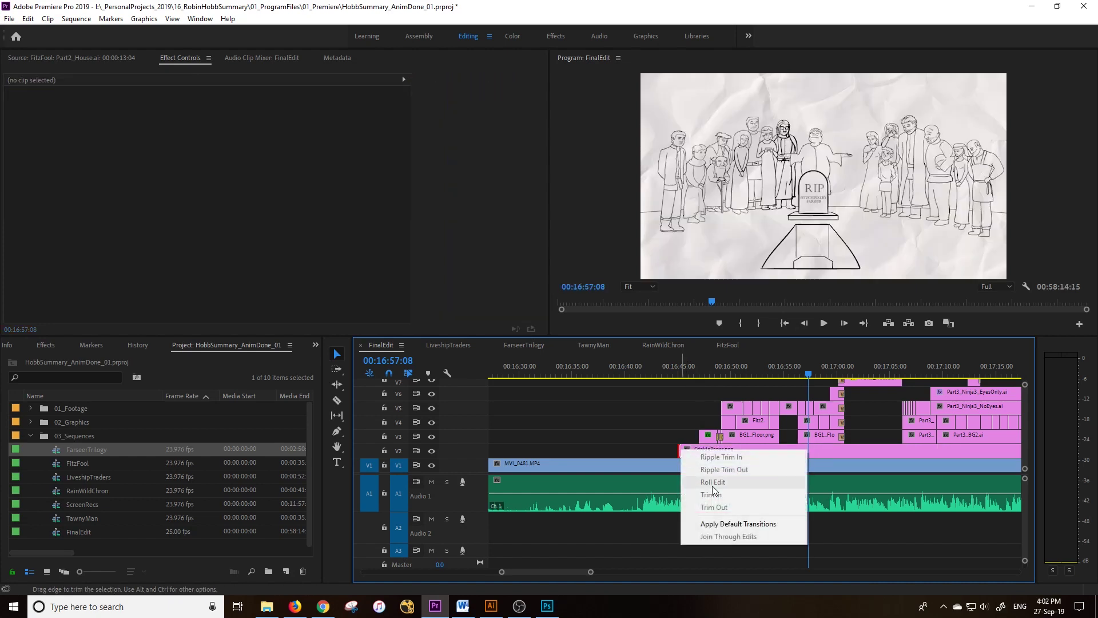
pyautogui.click(717, 524)
pyautogui.click(674, 373)
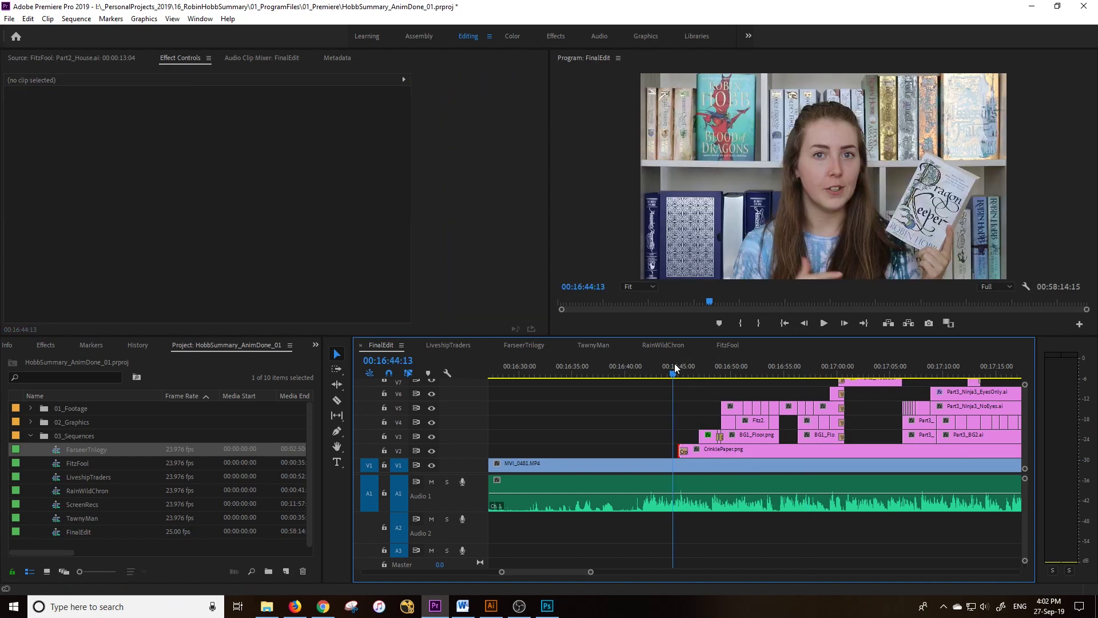
pyautogui.press('space')
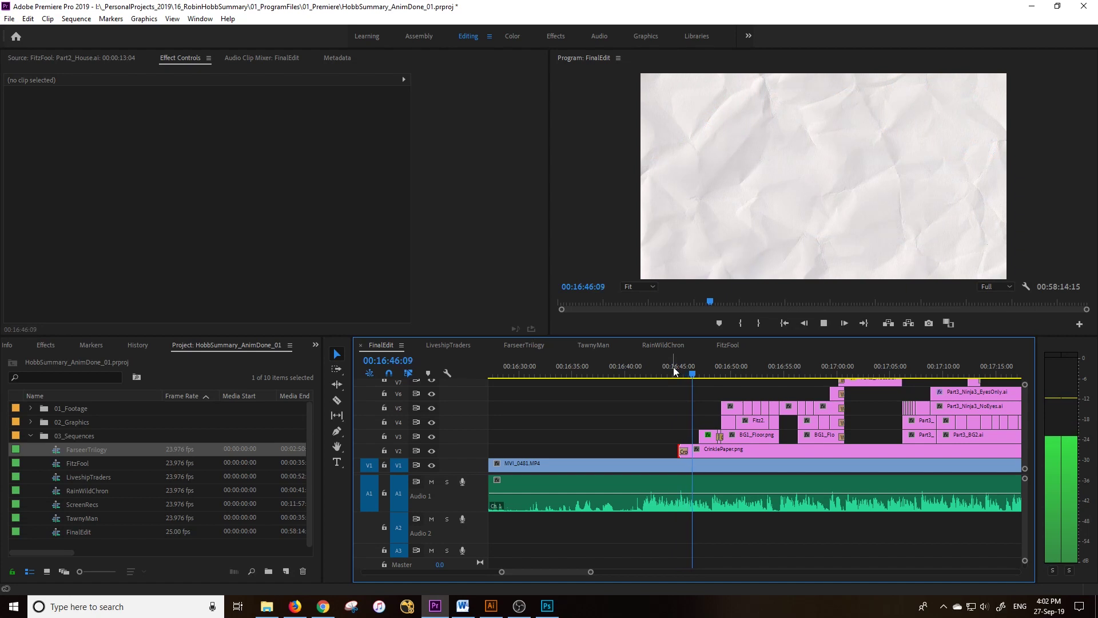
pyautogui.press('space')
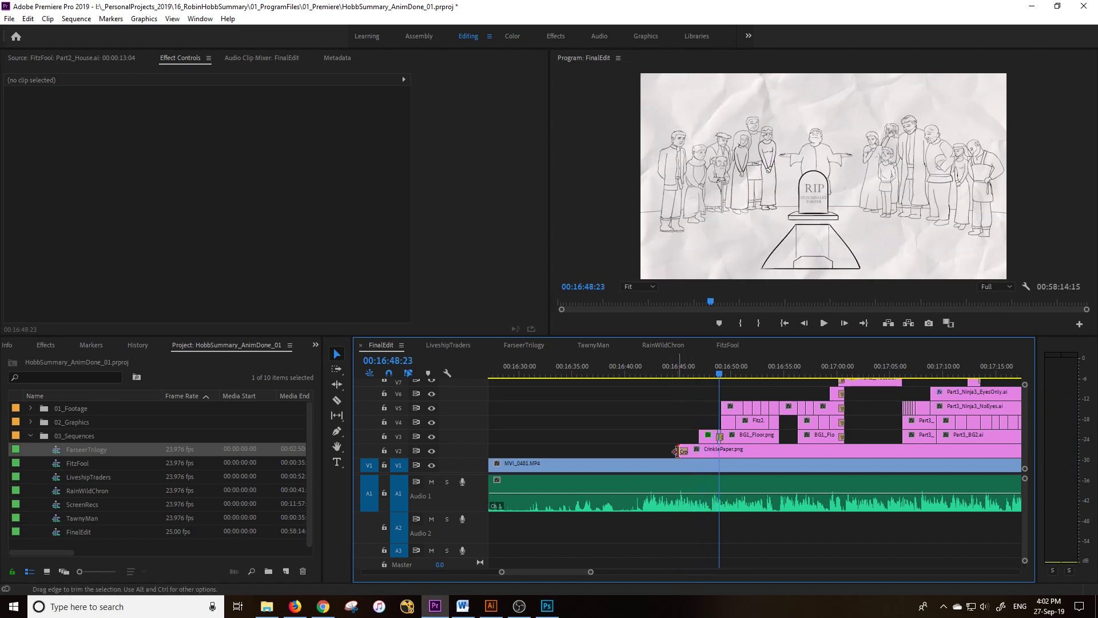